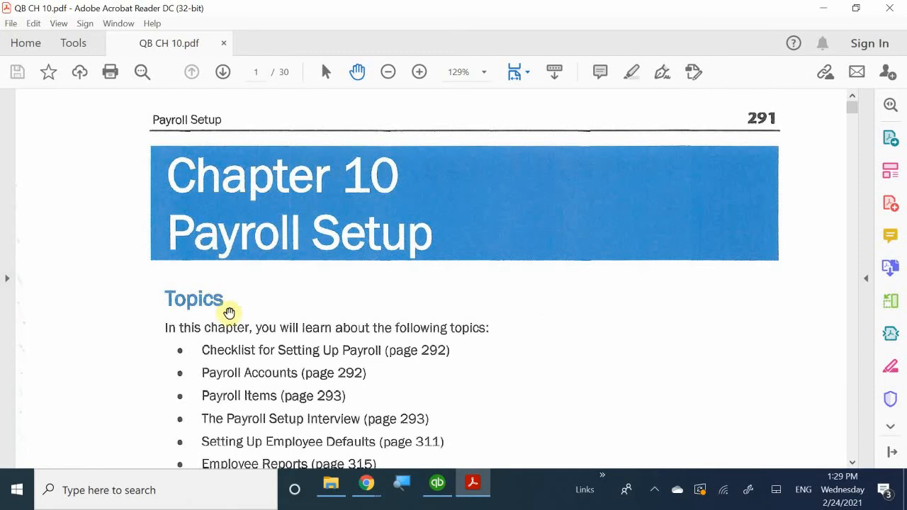
Scroll the chapter PDF past page 1 to book page 292, showing the Payroll Setup Checklist table.
scroll(261, 316, "down", 3)
scroll(262, 316, "down", 1)
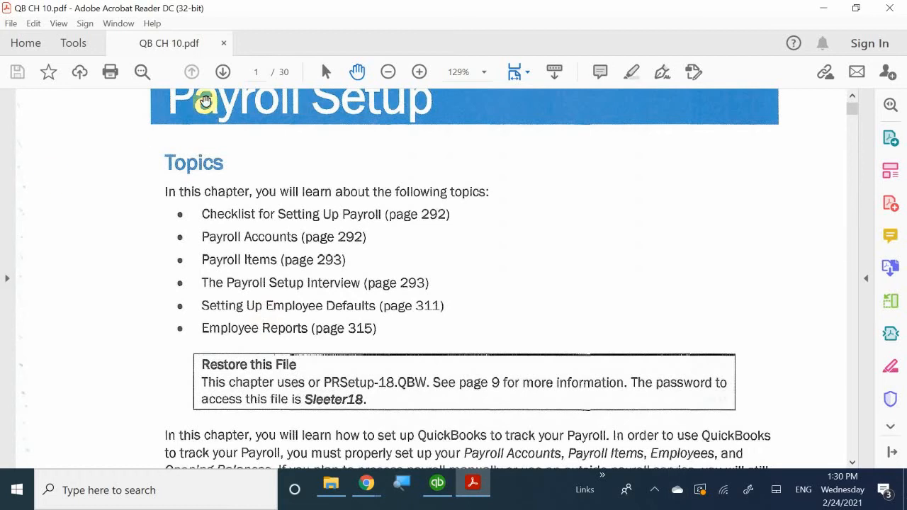
scroll(370, 245, "down", 10)
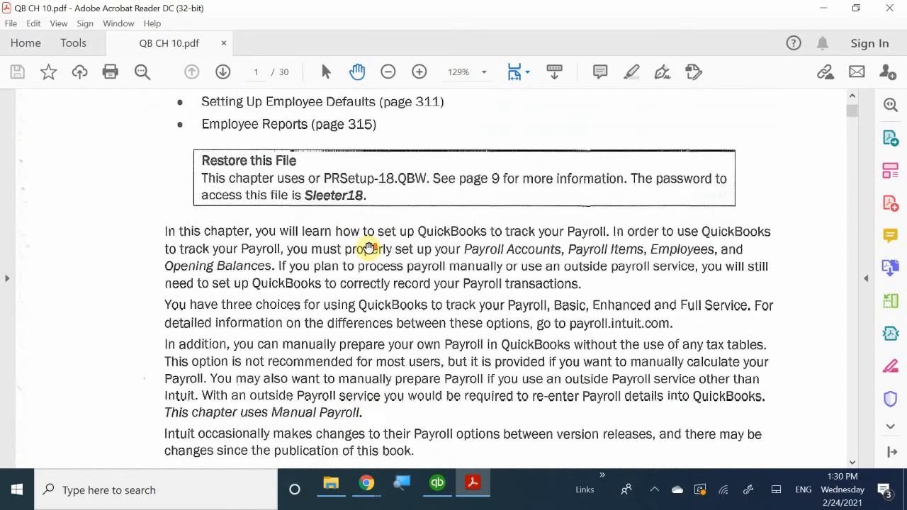
scroll(367, 246, "down", 9)
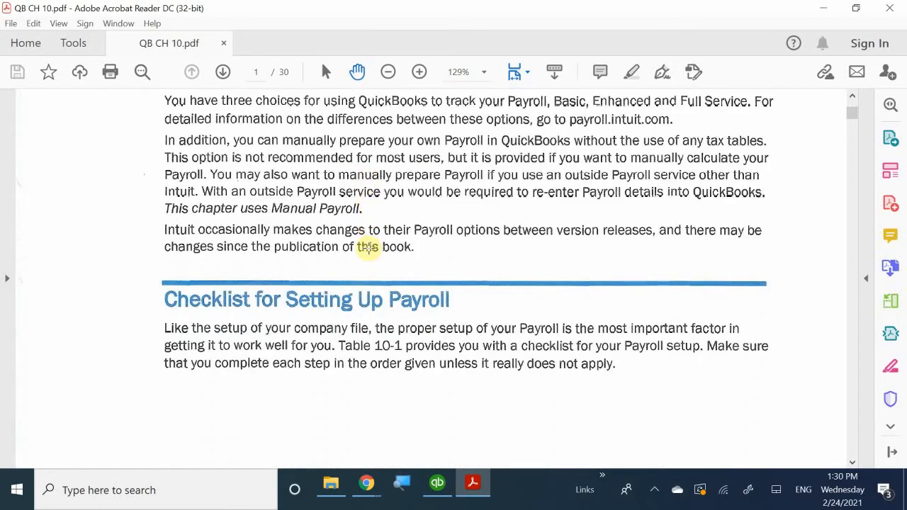
scroll(369, 248, "down", 9)
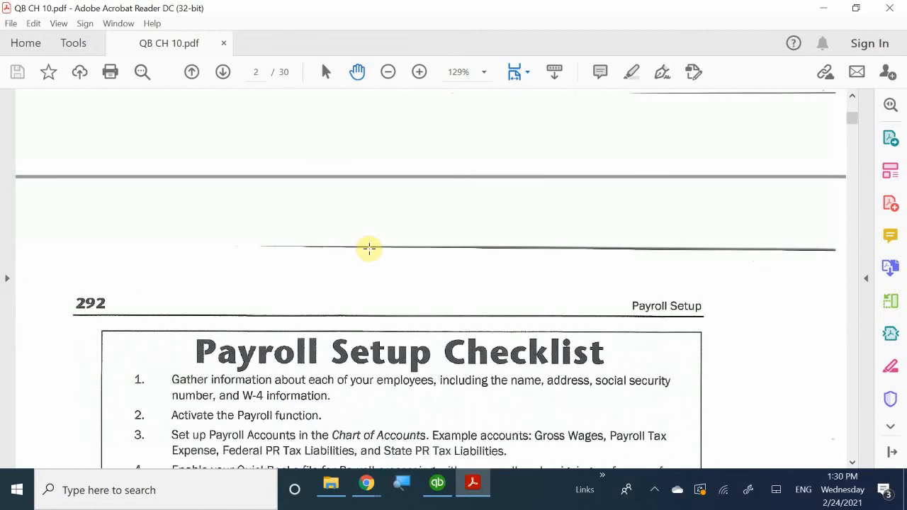
scroll(354, 252, "down", 6)
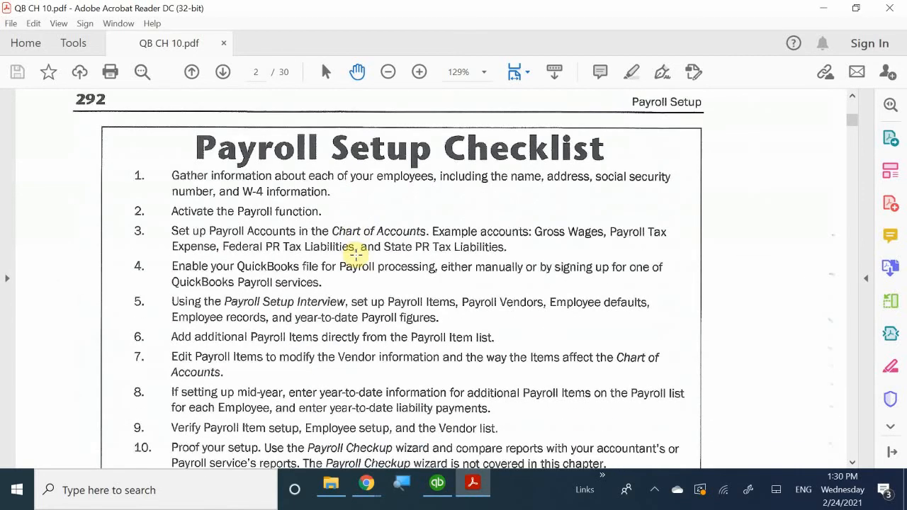
scroll(368, 260, "down", 3)
scroll(368, 262, "up", 5)
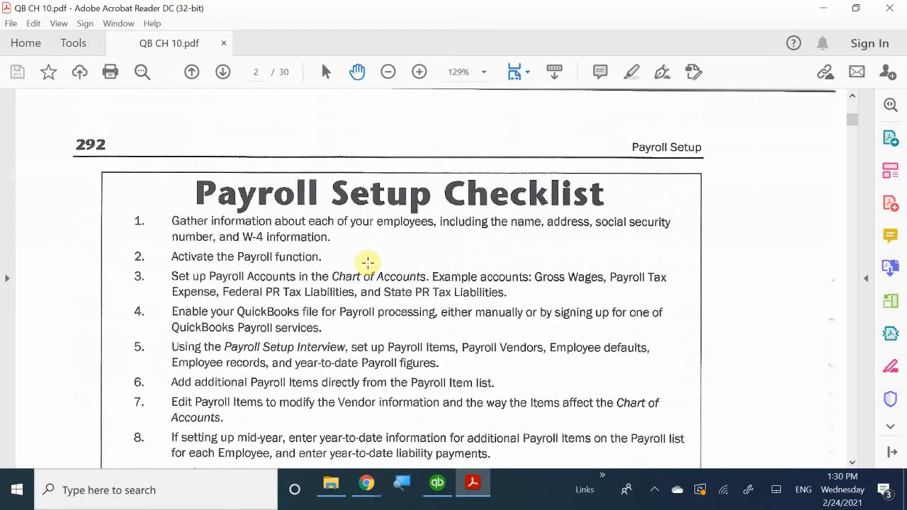
scroll(367, 262, "down", 2)
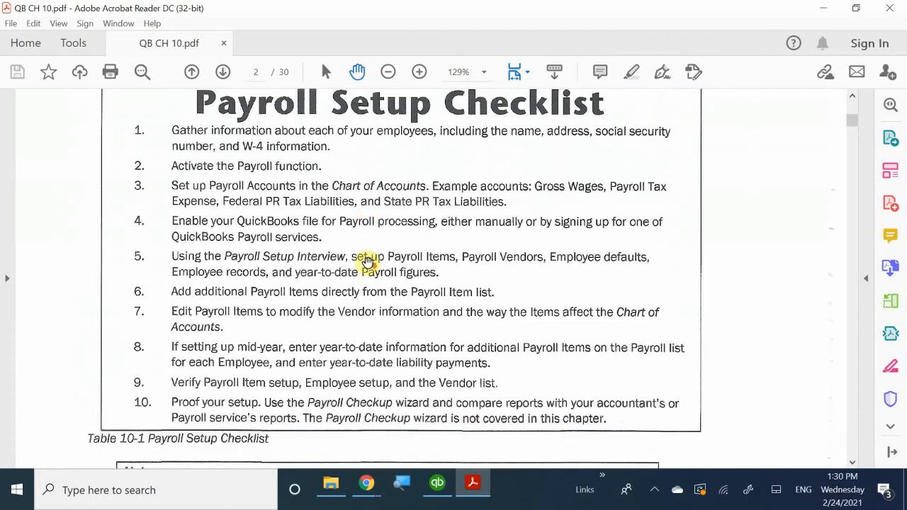
scroll(368, 262, "up", 3)
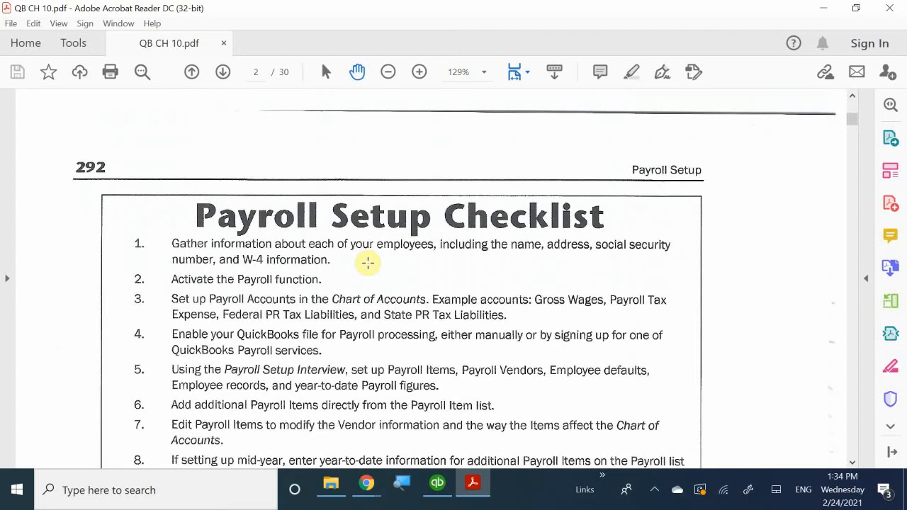
Scroll down once more so the ten-step Payroll Setup Checklist on page 292 stays in view.
scroll(368, 263, "down", 3)
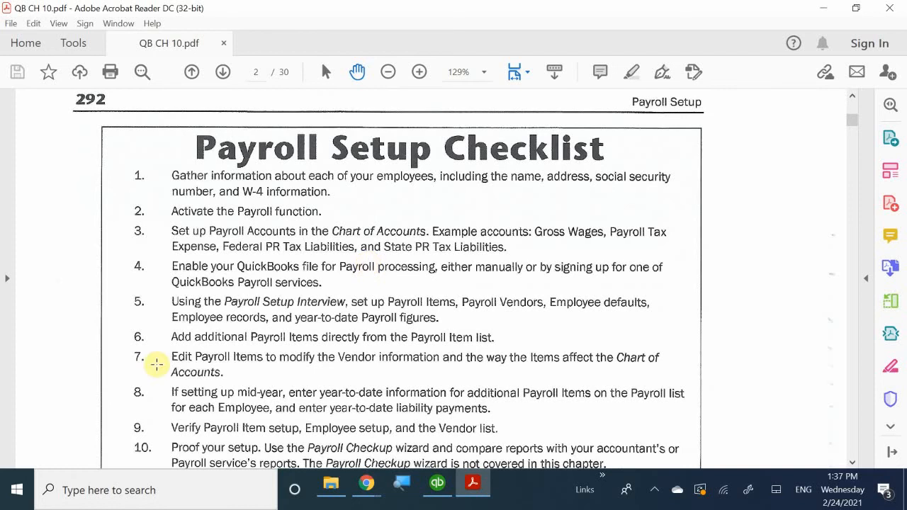
Scroll past the checklist and the Form W-4 note to the Payroll Accounts example liability accounts.
scroll(304, 347, "down", 2)
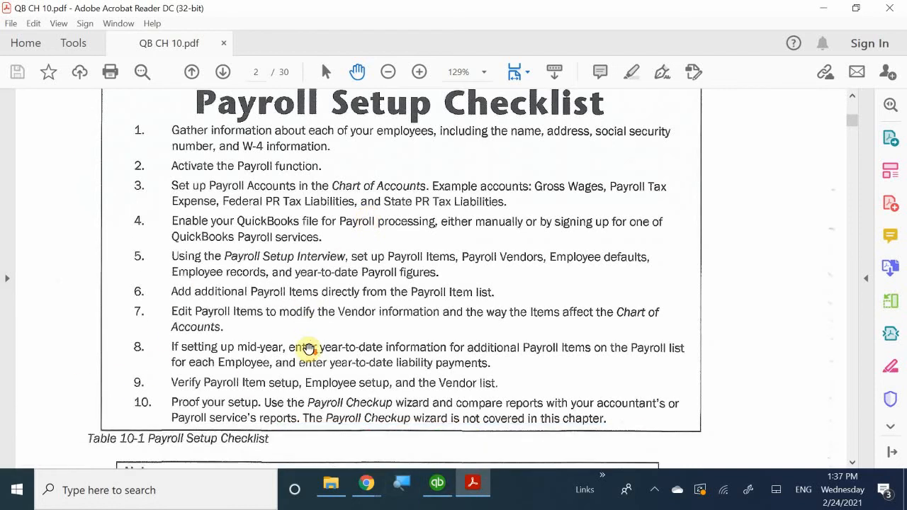
scroll(310, 347, "down", 3)
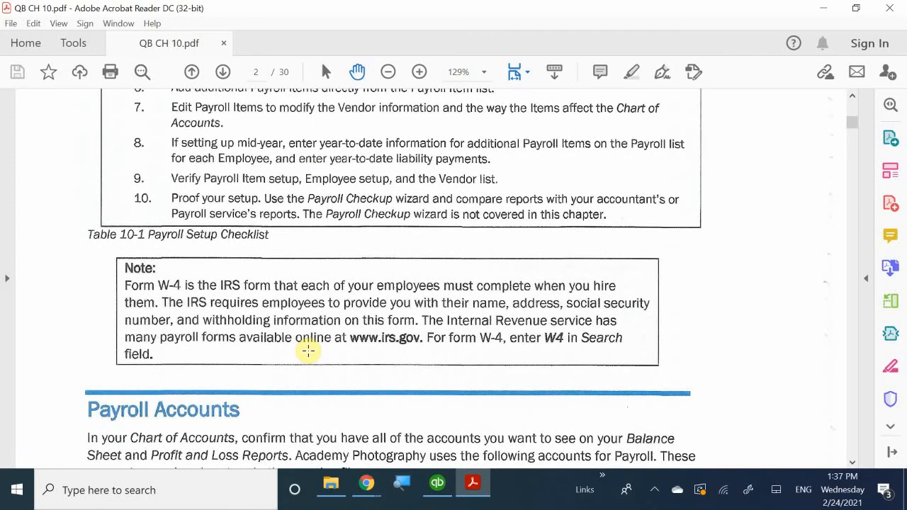
scroll(308, 351, "down", 3)
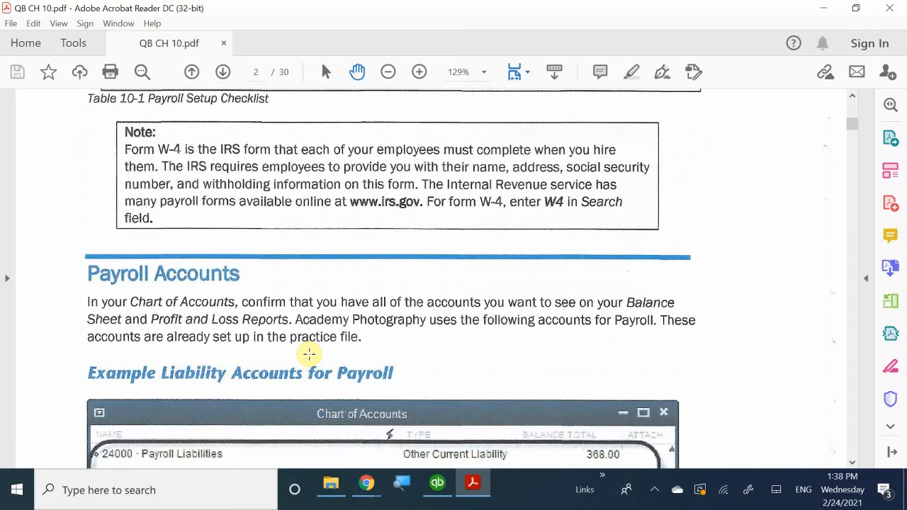
scroll(309, 354, "down", 2)
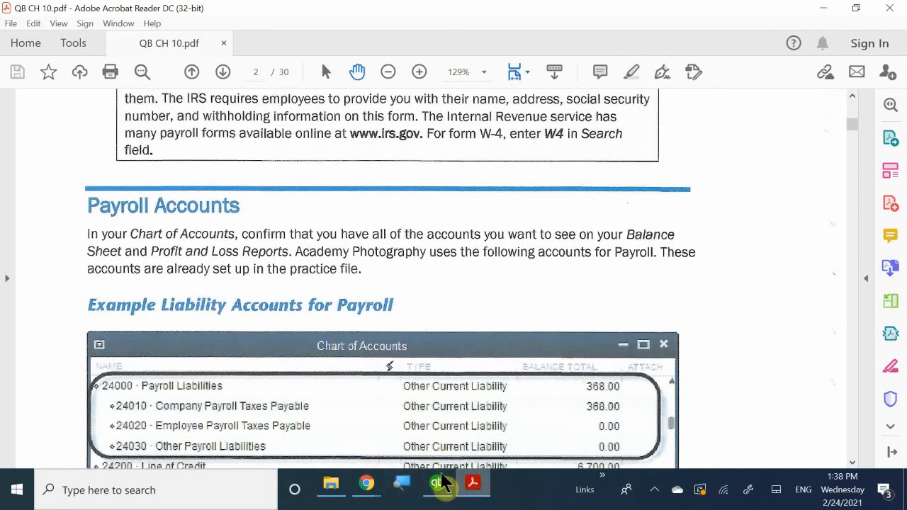
Bring the Academy Photography Payroll Setup Chapter company's Home page to the front from the taskbar.
mouse_move(437, 484)
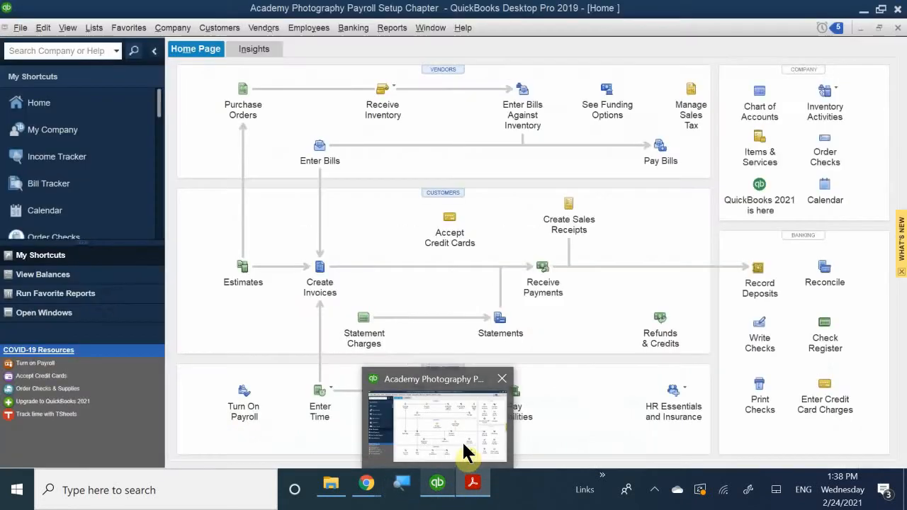
left_click(464, 451)
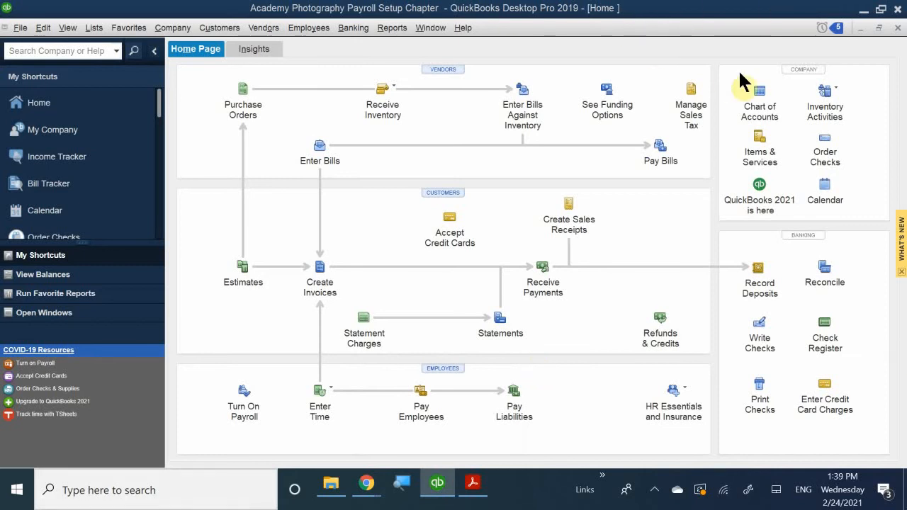
left_click(767, 107)
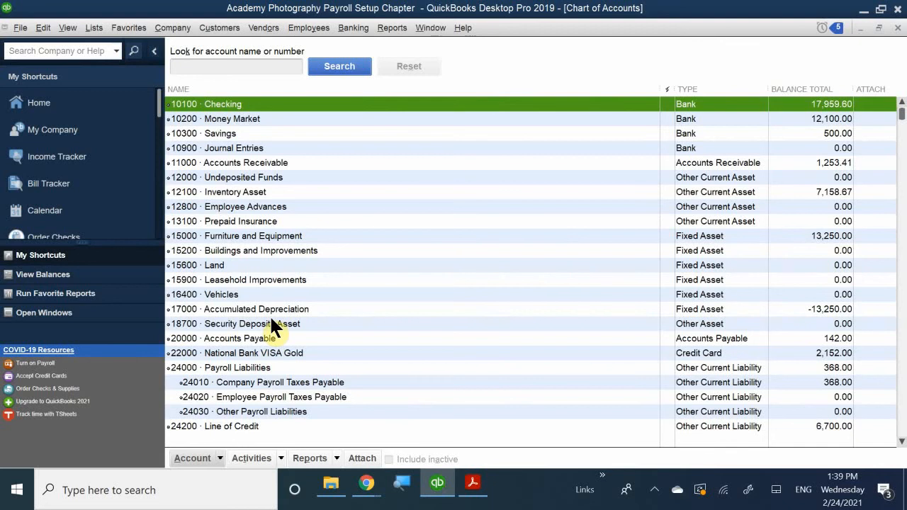
scroll(271, 328, "down", 4)
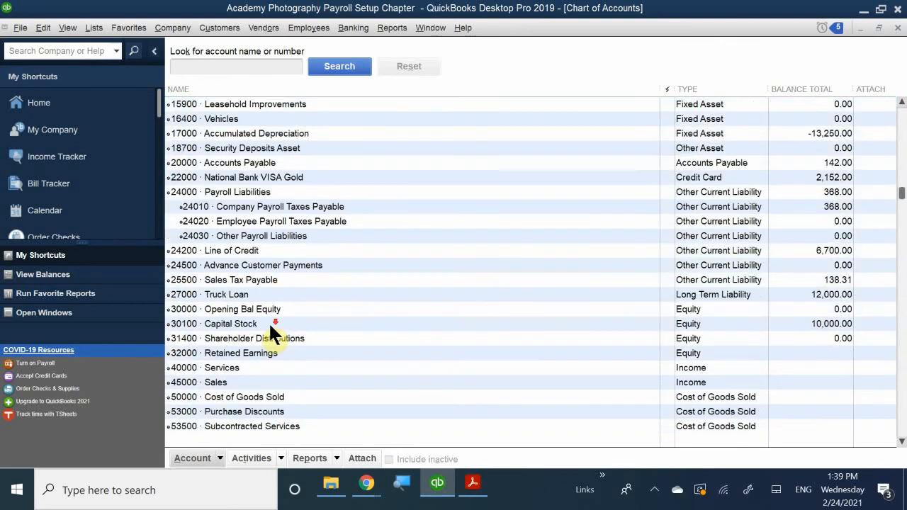
scroll(270, 327, "up", 3)
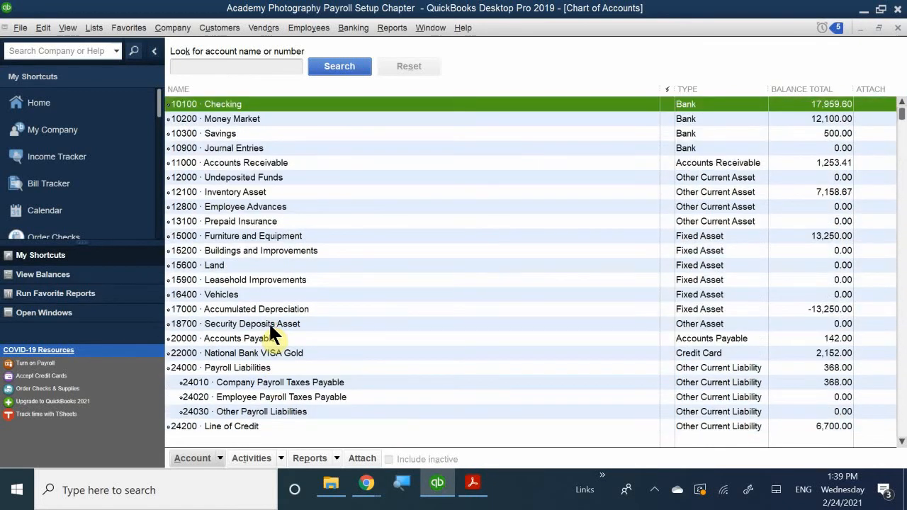
scroll(270, 327, "down", 1)
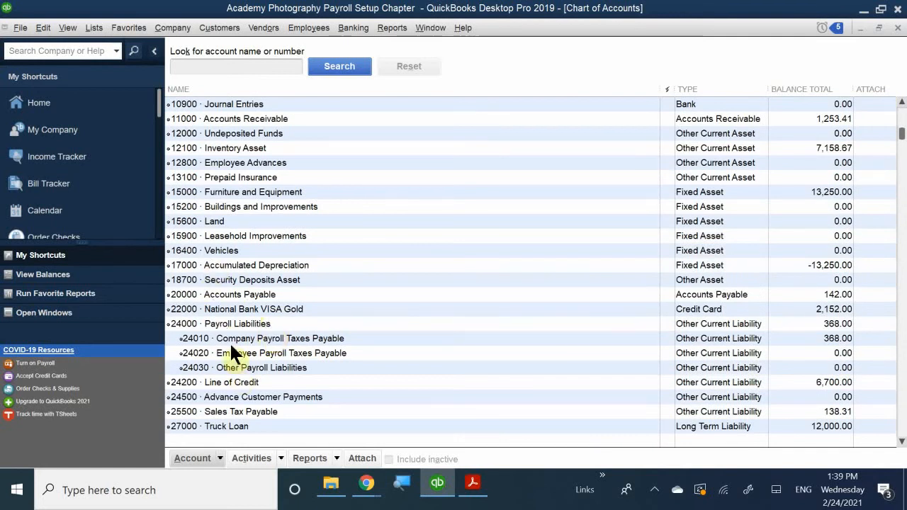
left_click(241, 323)
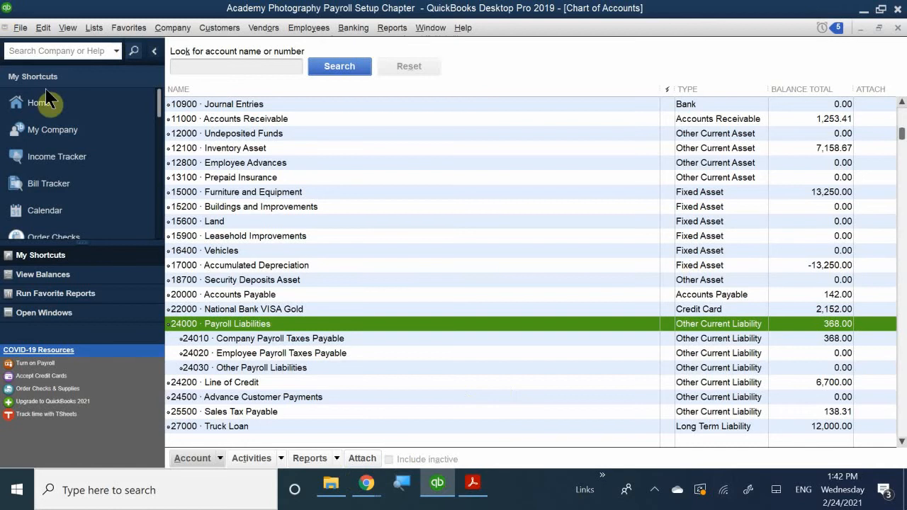
scroll(319, 291, "down", 2)
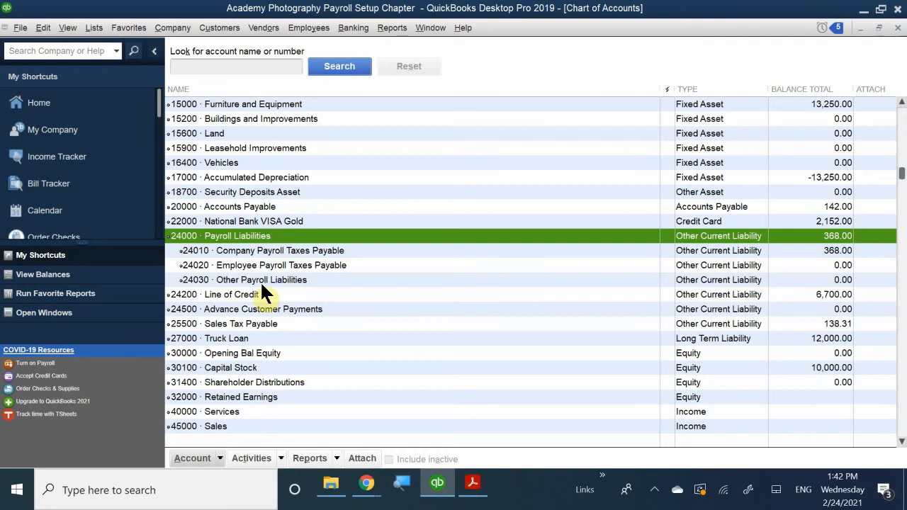
scroll(260, 281, "down", 2)
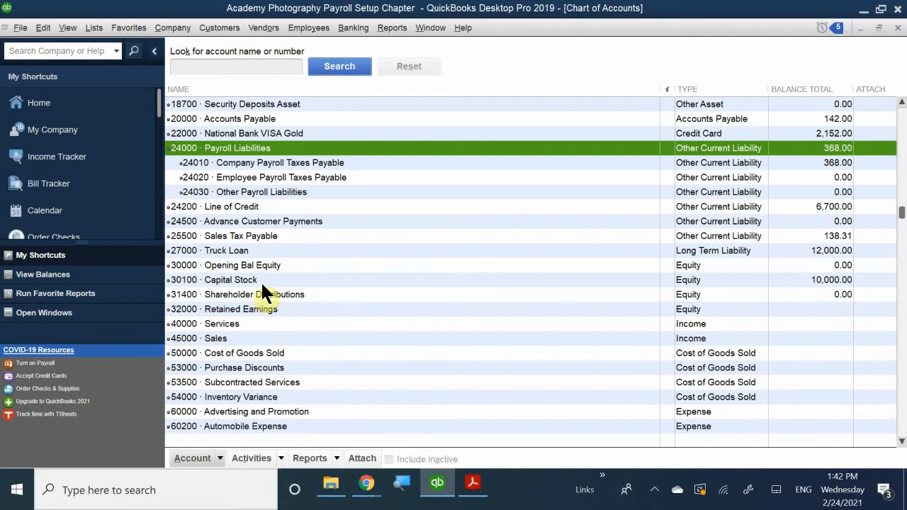
scroll(262, 212, "up", 1)
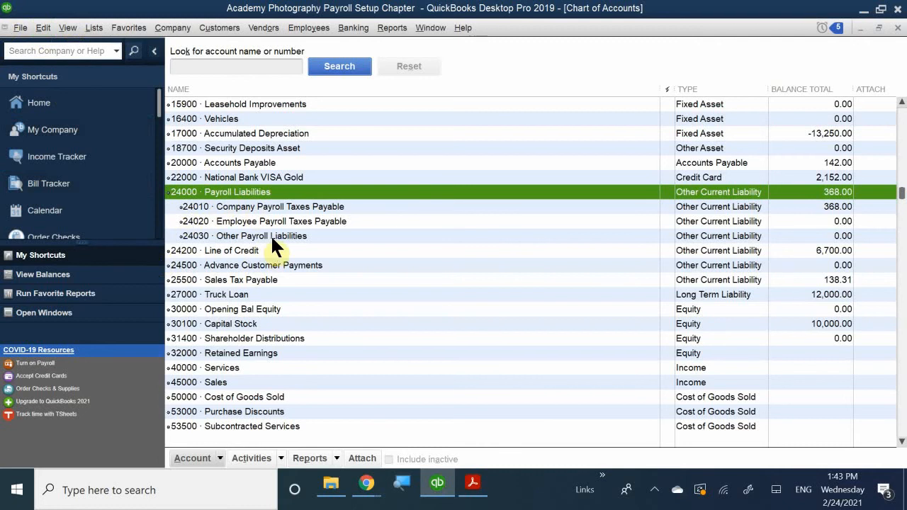
scroll(271, 237, "down", 2)
scroll(270, 234, "down", 10)
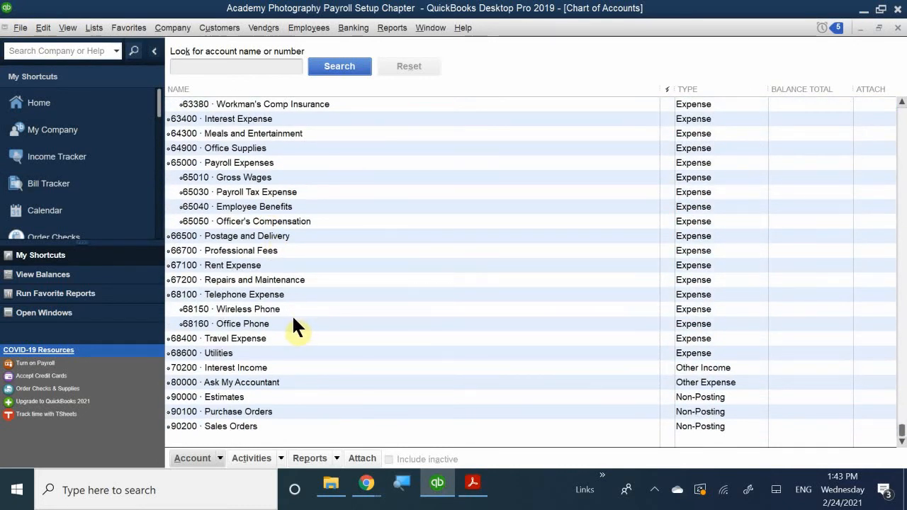
Scroll back up through the expense accounts, then close the Chart of Accounts window.
scroll(296, 328, "up", 1)
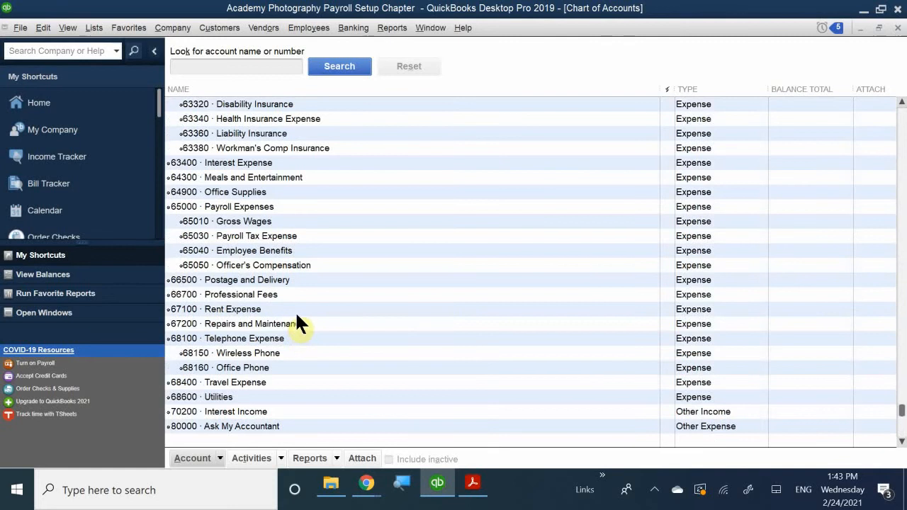
scroll(297, 327, "up", 1)
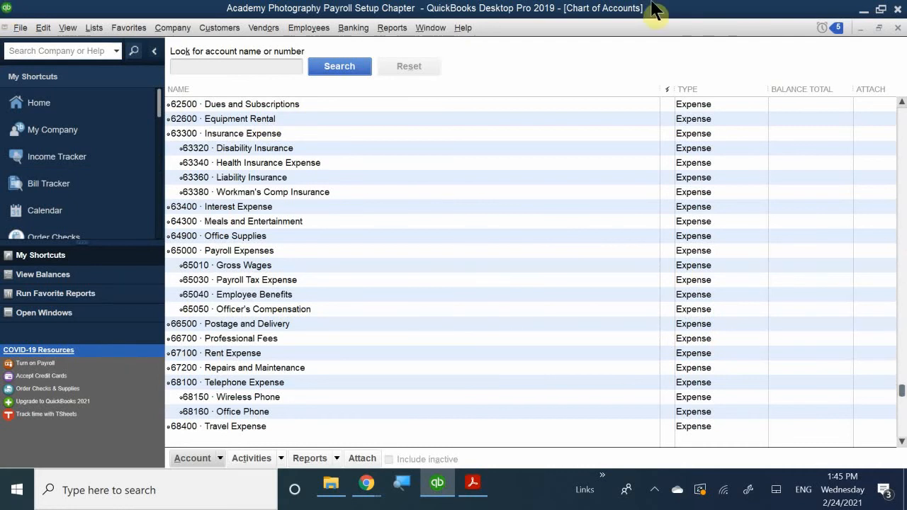
left_click(894, 30)
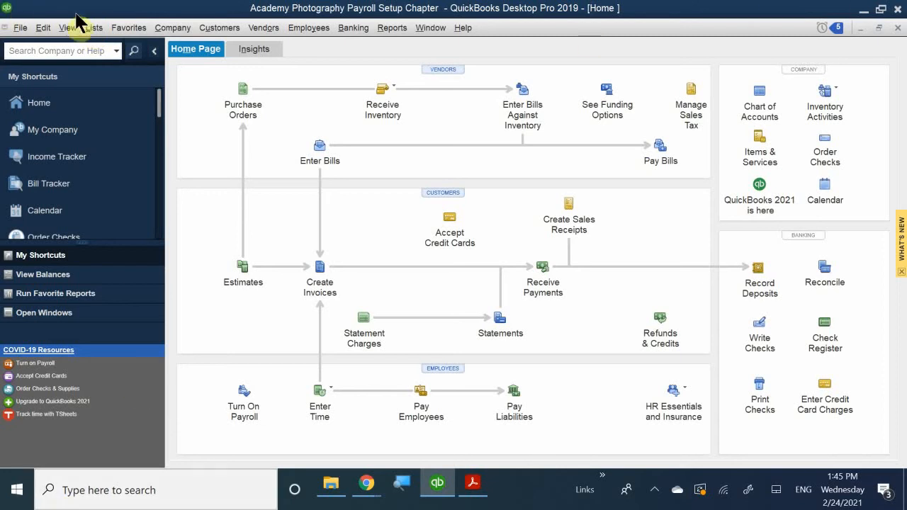
Open the Lists menu in the QuickBooks menu bar.
left_click(92, 32)
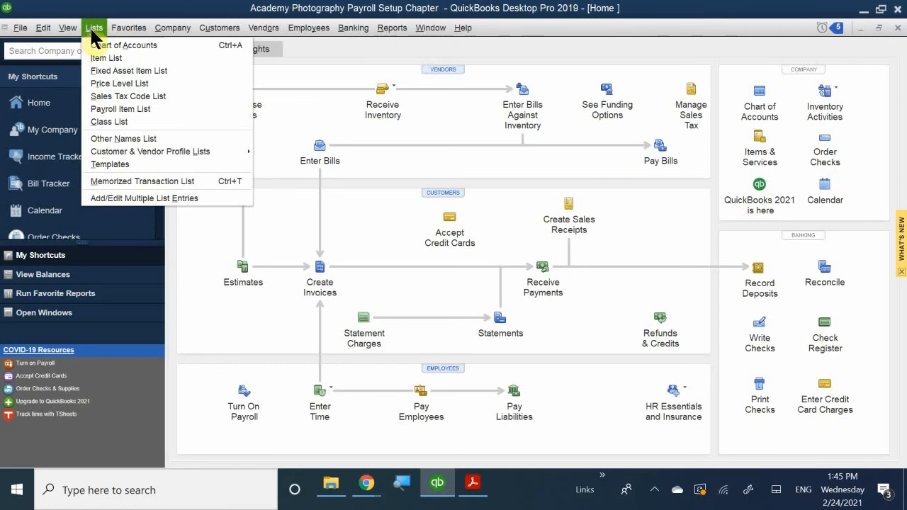
Open the Payroll Item List to review its seven federal tax items, then close it.
left_click(135, 108)
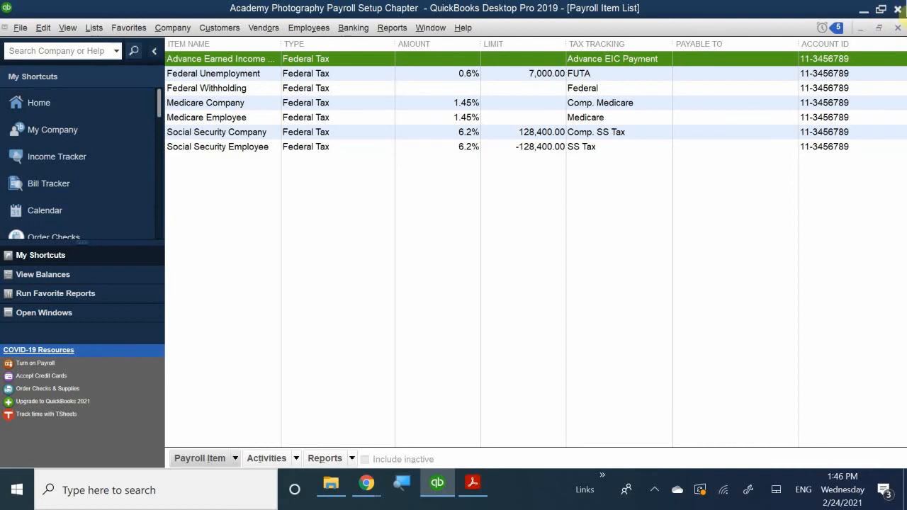
left_click(897, 28)
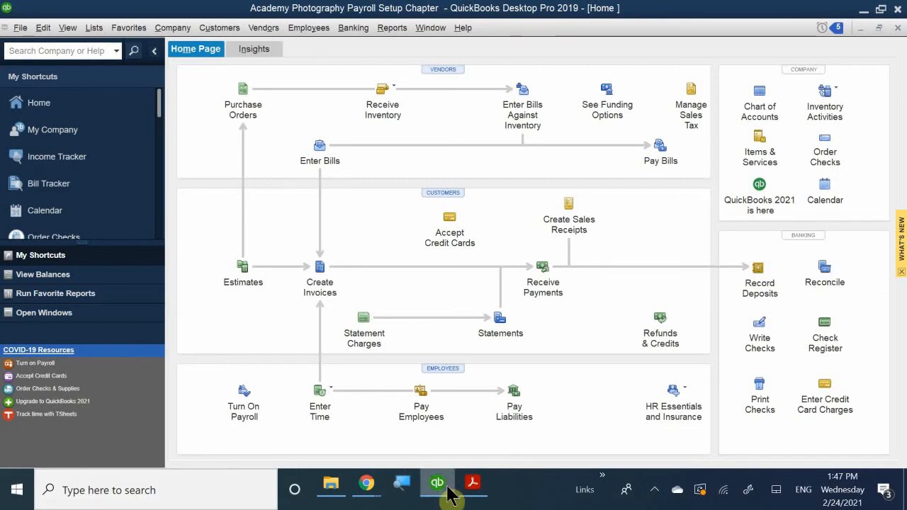
Switch back to QB CH 10.pdf in Acrobat Reader from the taskbar.
left_click(472, 485)
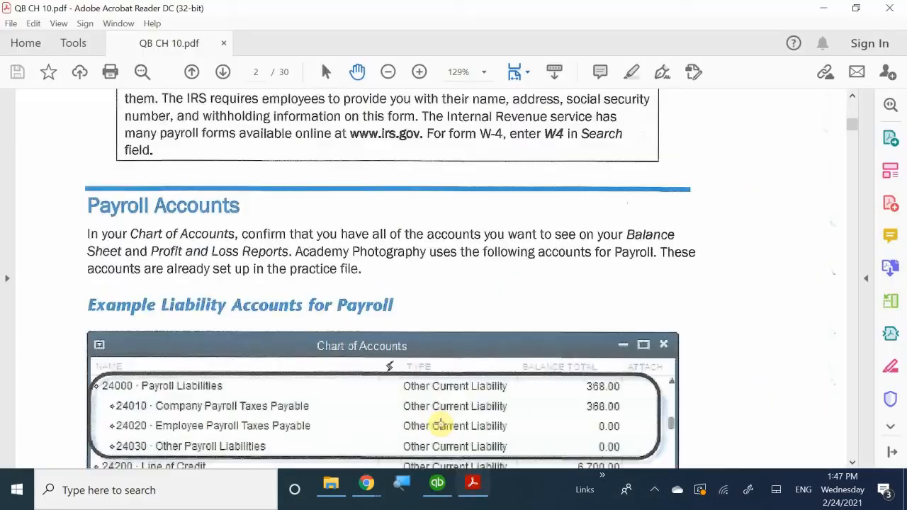
Scroll QB CH 10.pdf past Figure 10-3 to the Payroll Setup Interview heading.
scroll(338, 177, "down", 15)
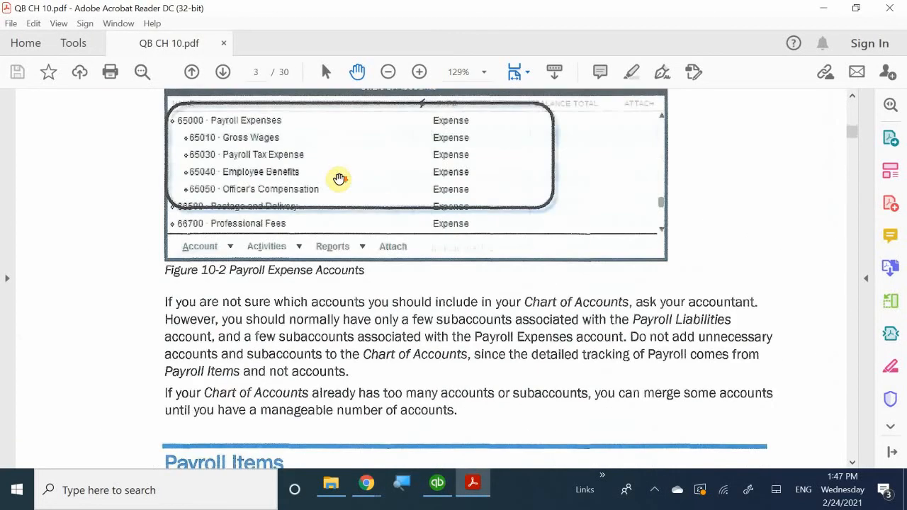
scroll(339, 178, "down", 8)
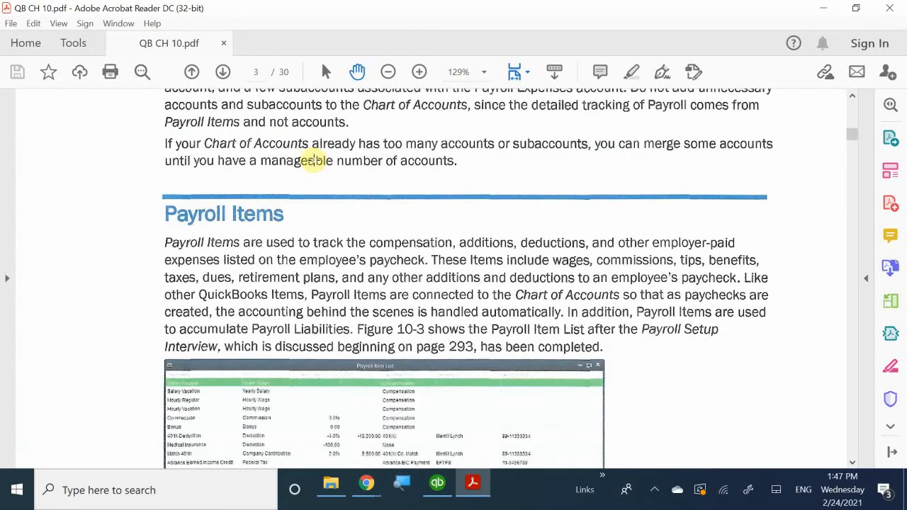
scroll(311, 160, "down", 5)
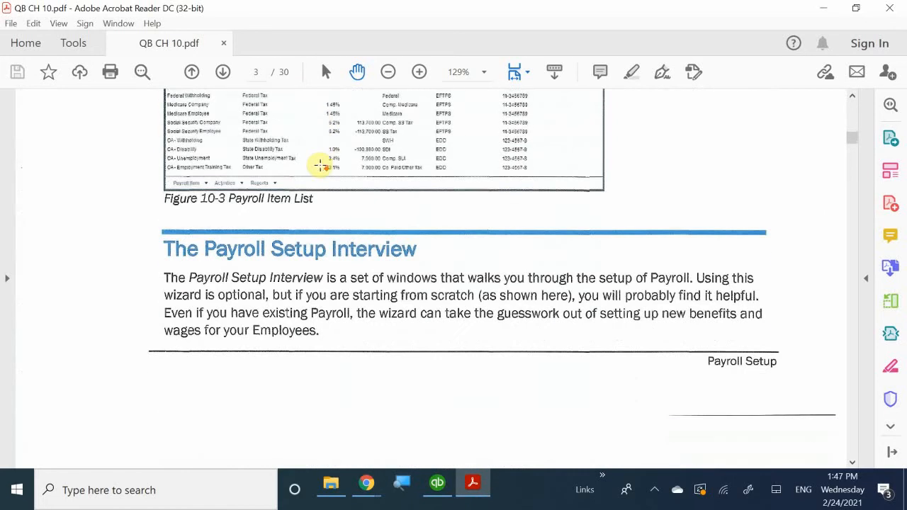
scroll(320, 164, "down", 2)
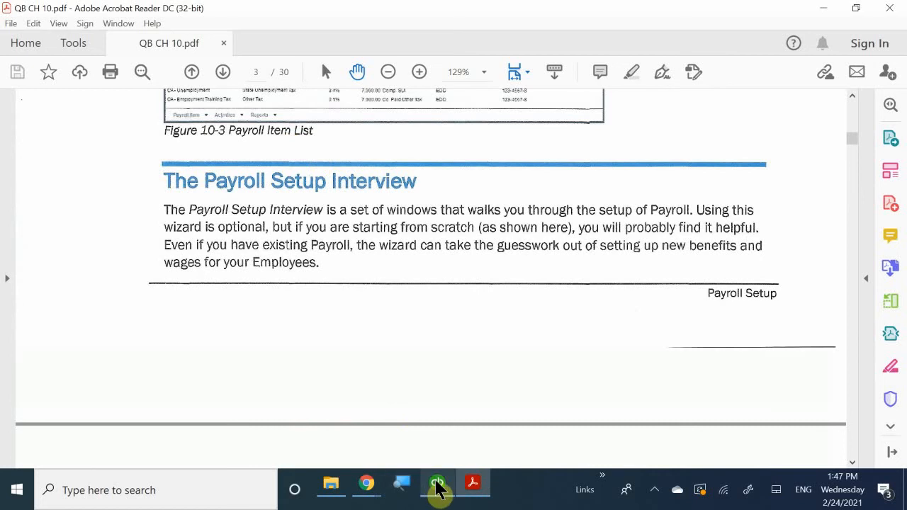
Return to QuickBooks and launch Payroll Setup from the Employees menu.
mouse_move(437, 487)
left_click(431, 419)
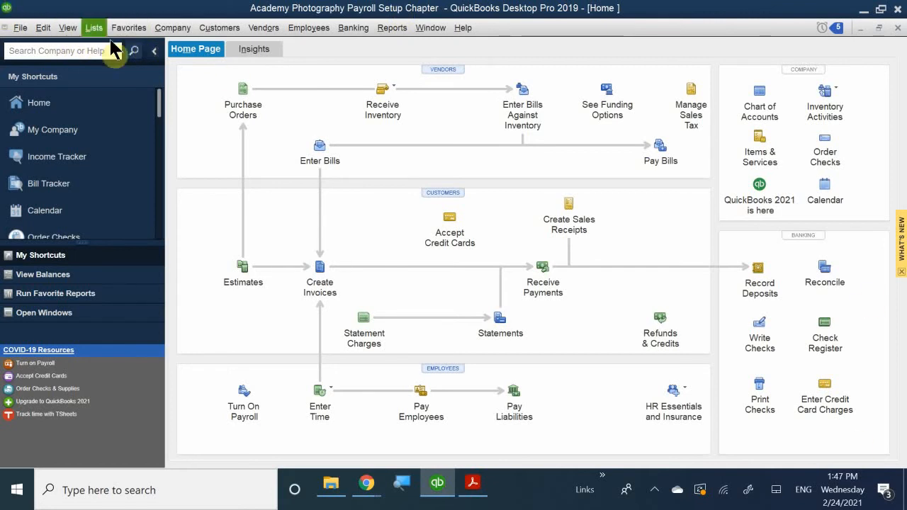
left_click(318, 30)
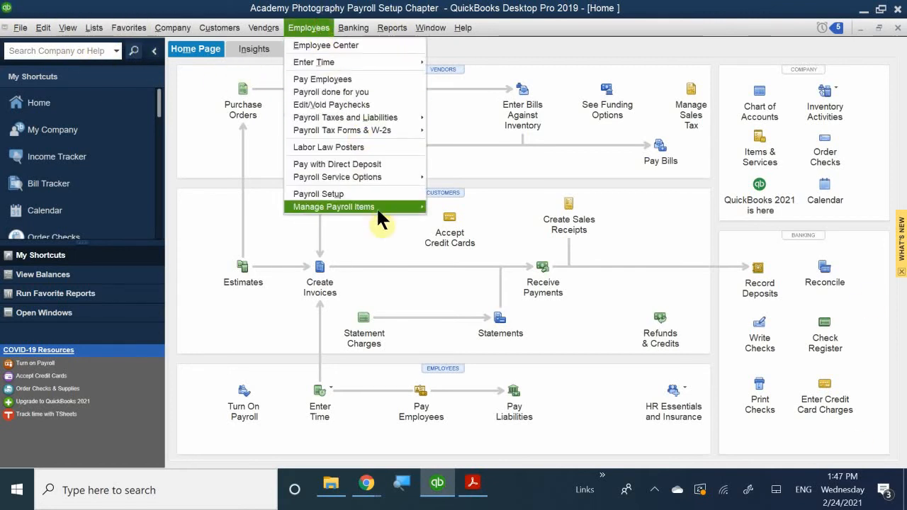
mouse_move(375, 182)
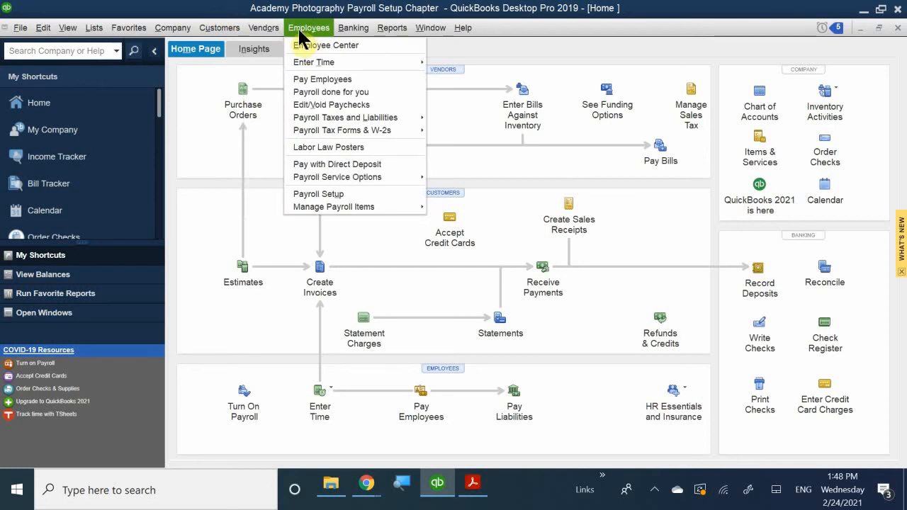
left_click(337, 193)
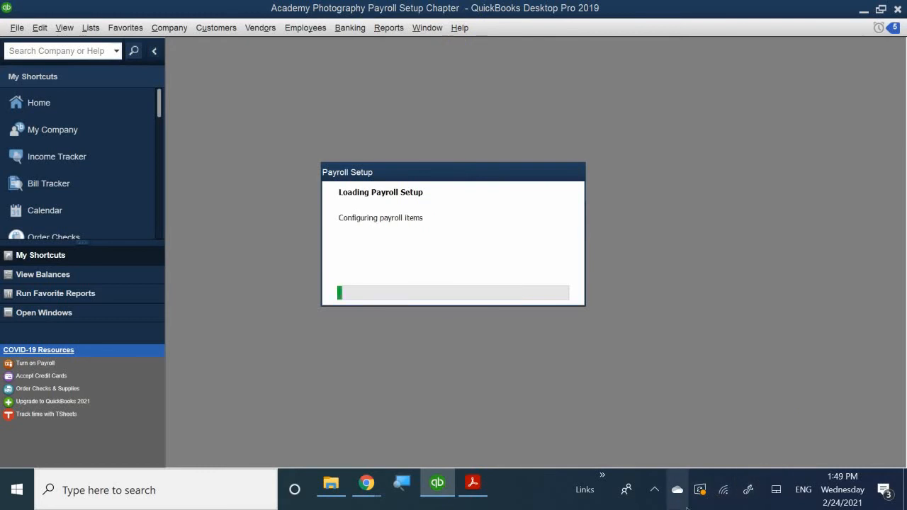
Bring up the loaded Payroll Setup welcome page and drag the wizard up and to the right.
left_click(654, 494)
left_click(654, 494)
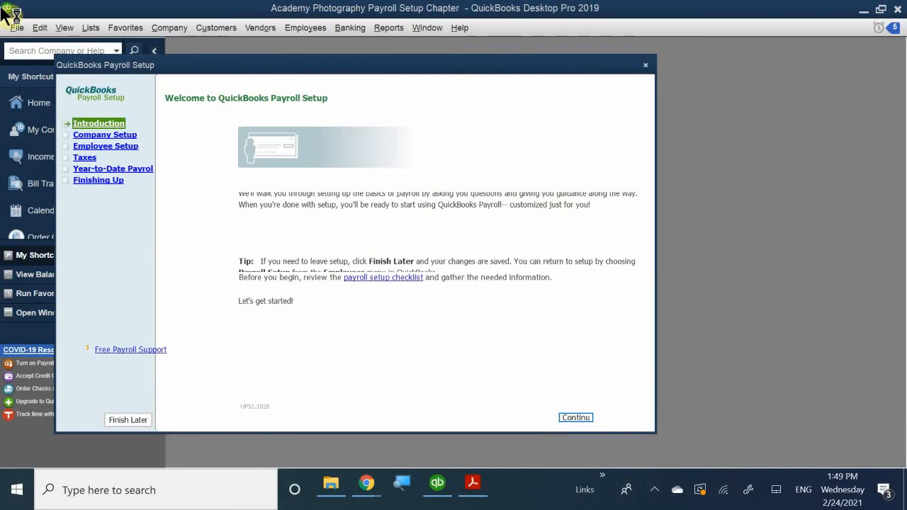
left_click(210, 65)
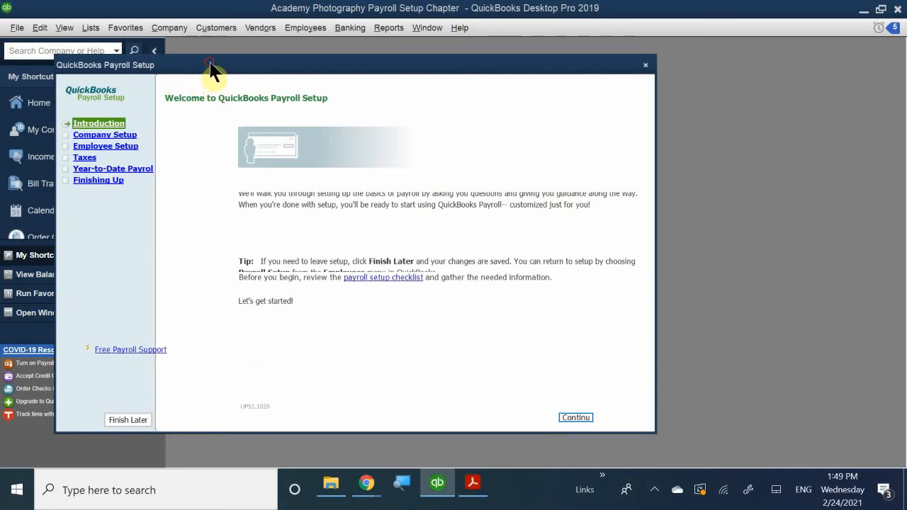
left_click_drag(210, 64, 339, 56)
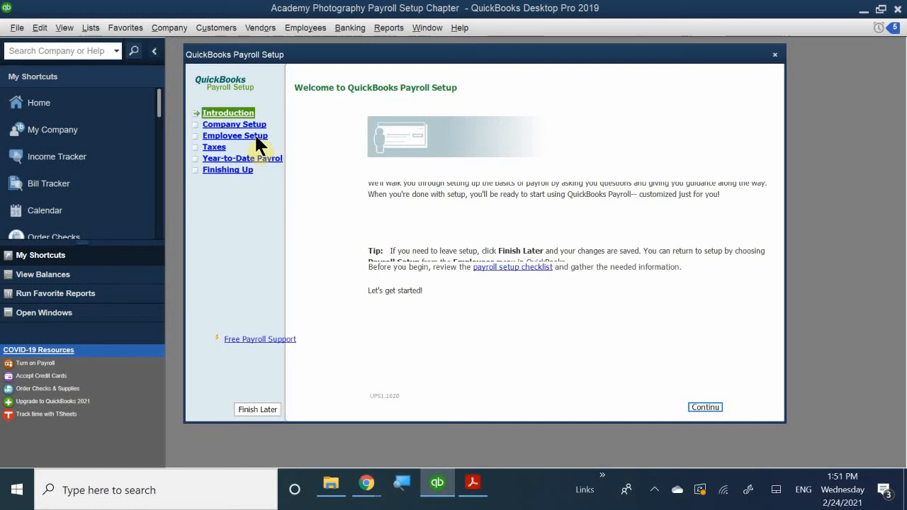
In File Explorer, go back to the Accounting folder and open Accounting Class, then My Class.
left_click(337, 491)
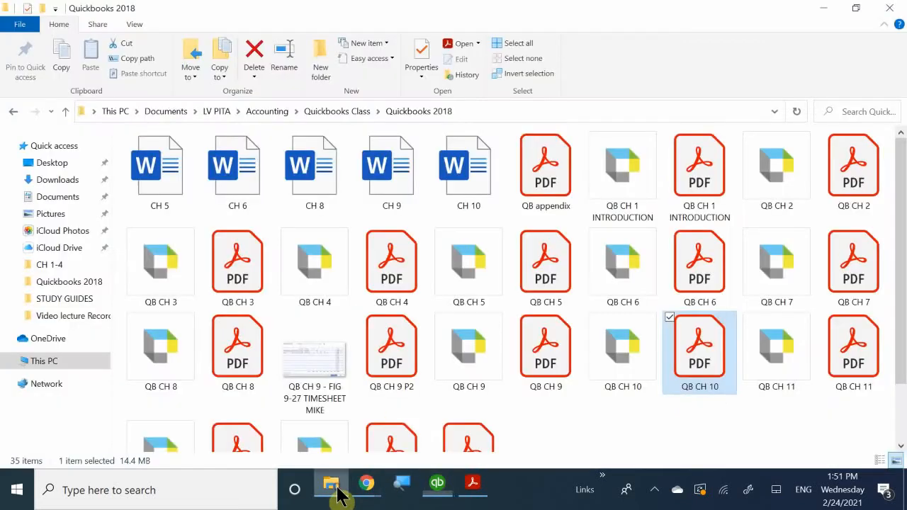
left_click(11, 111)
left_click(12, 112)
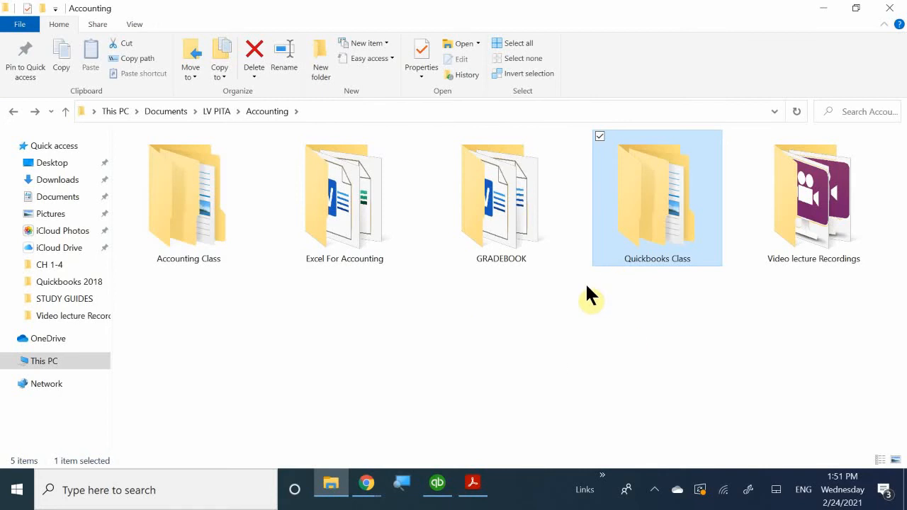
double_click(206, 204)
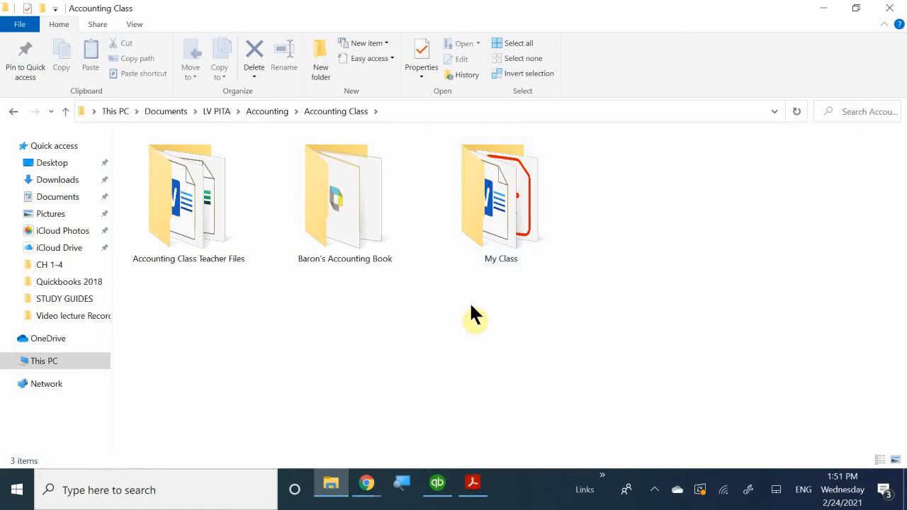
double_click(497, 212)
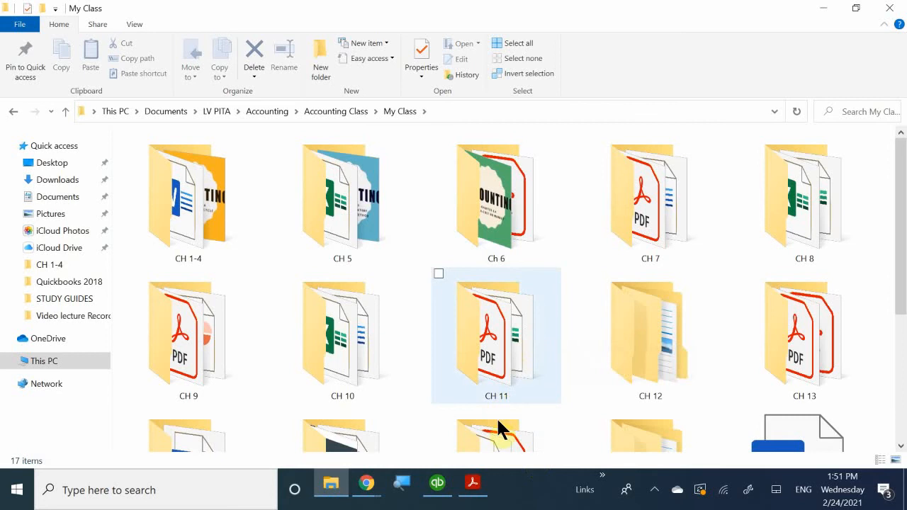
Open CH 12 then 2021, select W4 2021.pdf, and return to the PDF reader.
double_click(641, 345)
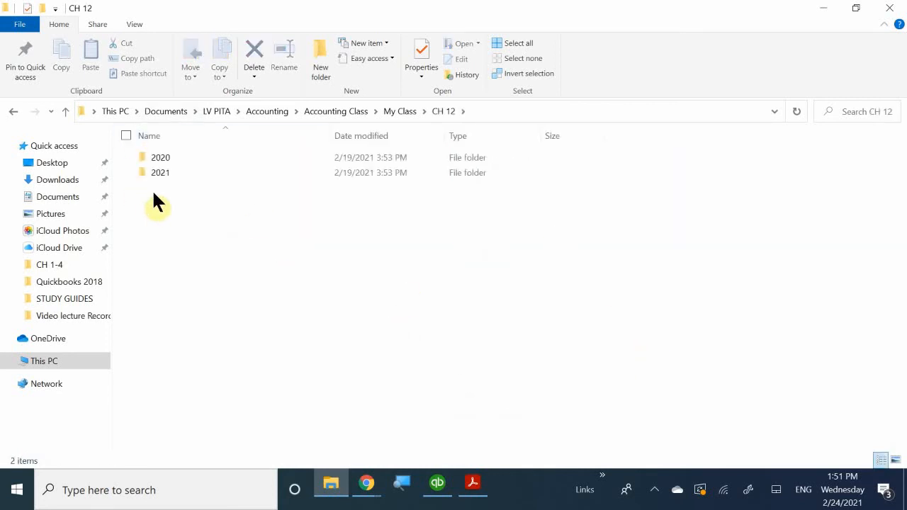
left_click(163, 173)
double_click(163, 173)
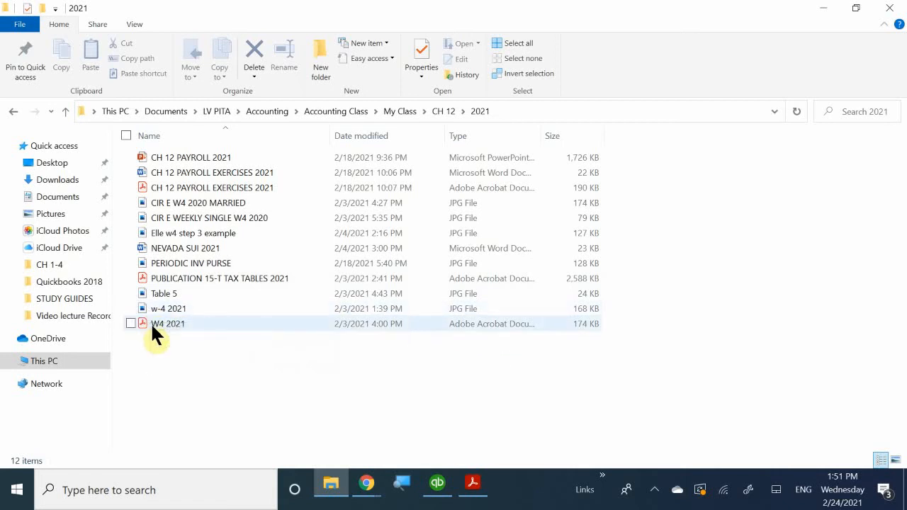
left_click(182, 325)
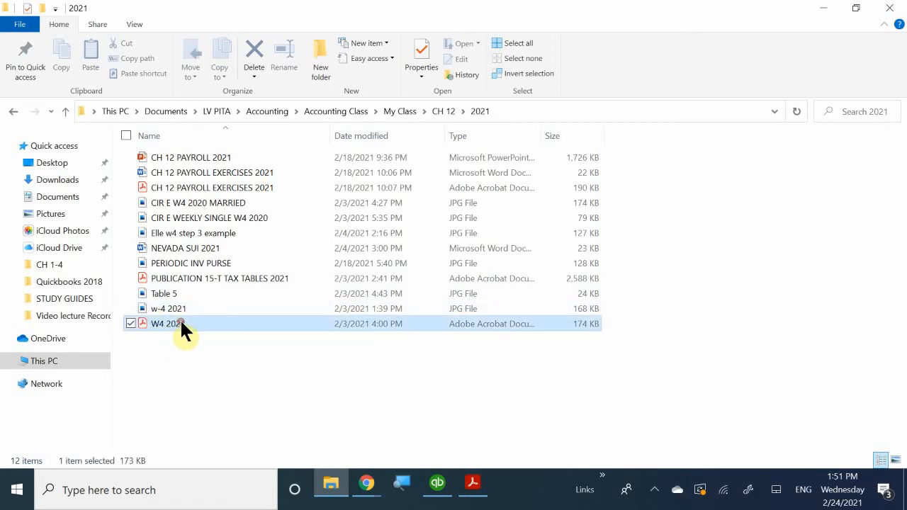
left_click(473, 482)
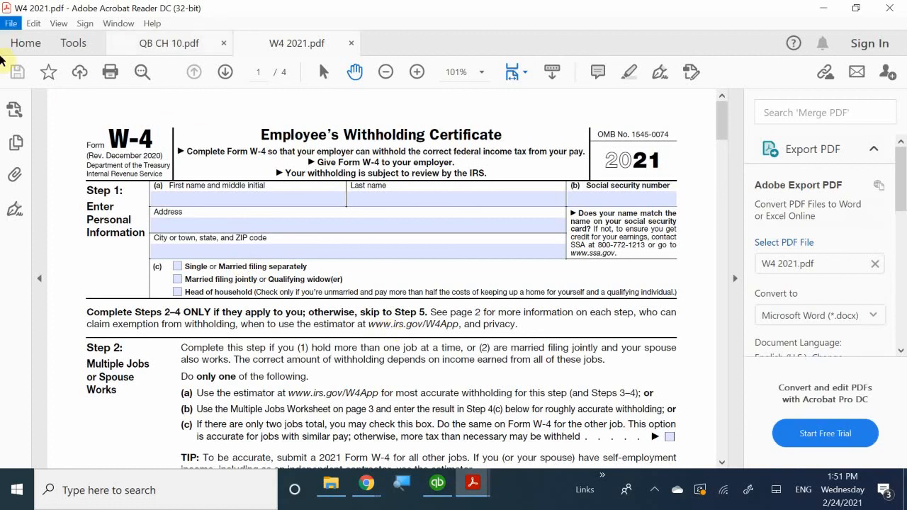
left_click(470, 225)
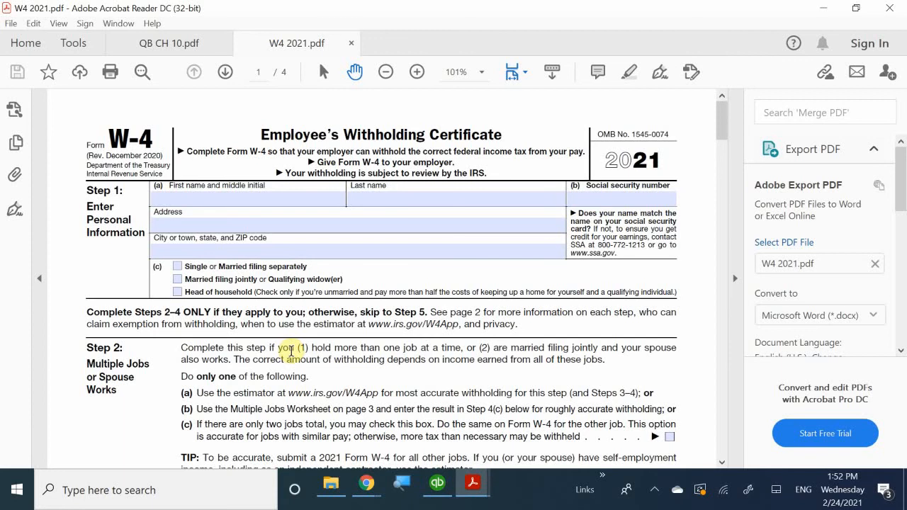
scroll(200, 307, "down", 1)
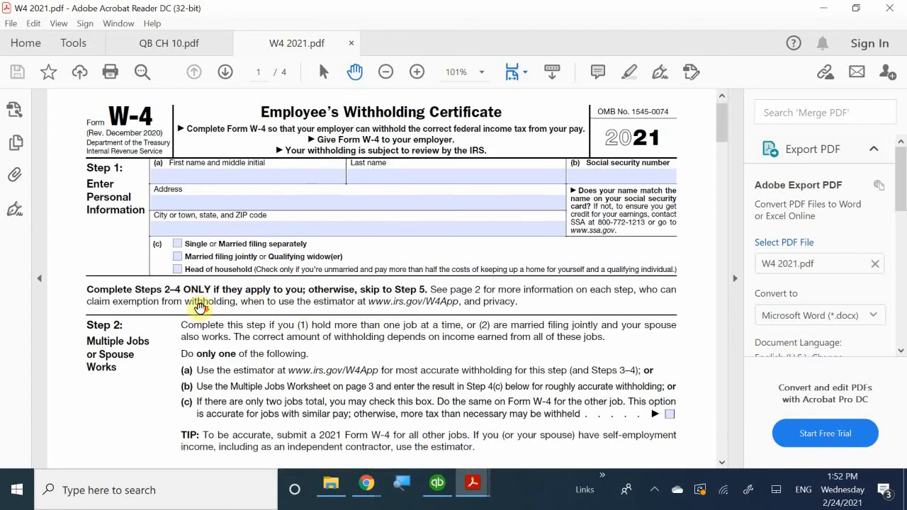
scroll(199, 307, "down", 2)
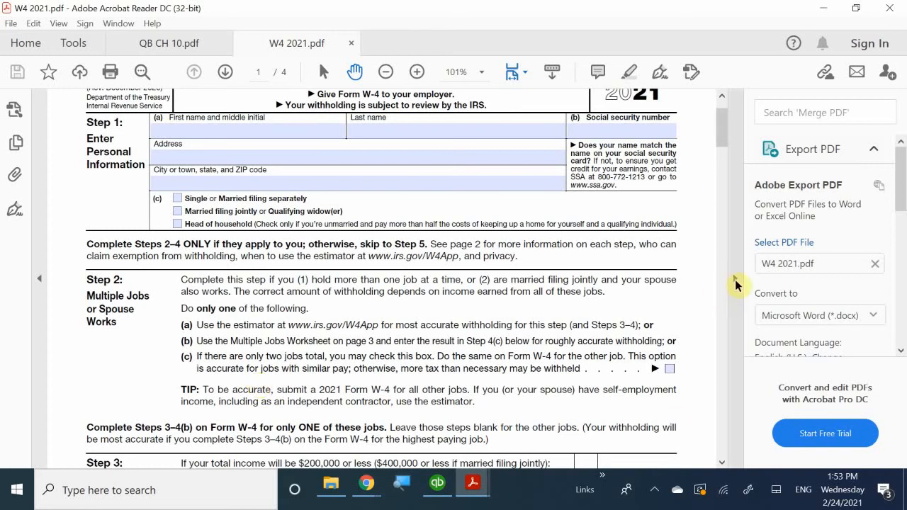
Collapse the Export PDF pane so the W-4 zooms to 121%, then scroll down to Step 3.
left_click(735, 278)
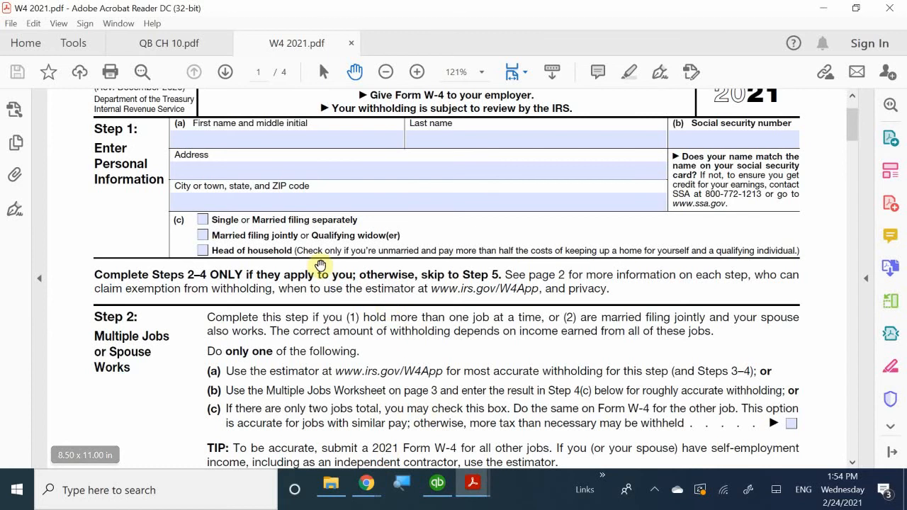
scroll(311, 312, "down", 1)
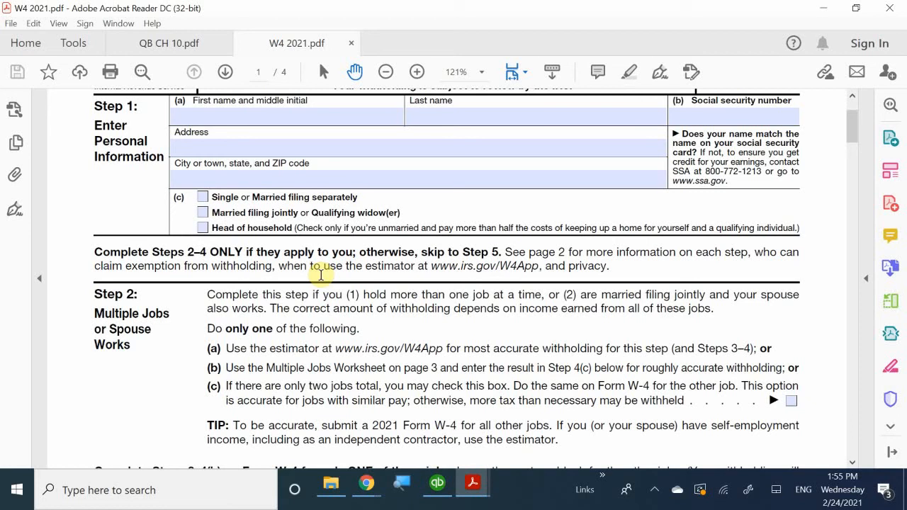
left_click(194, 176)
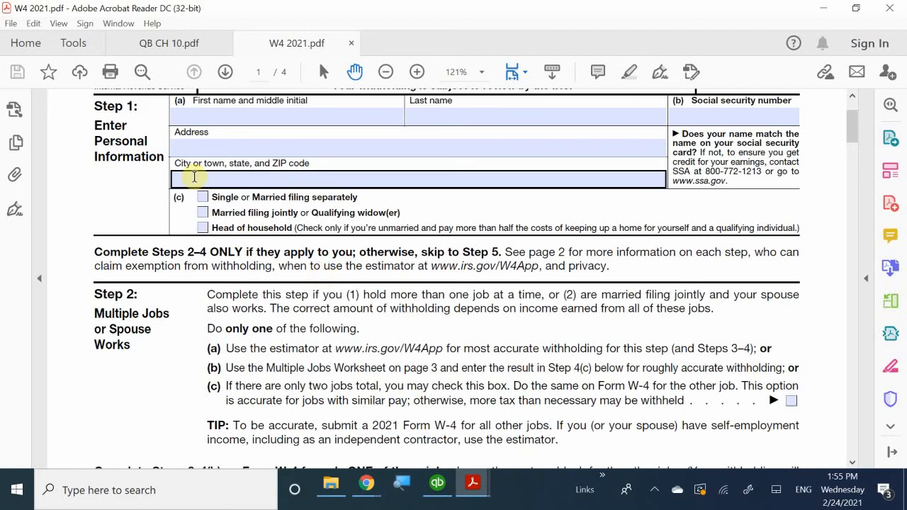
scroll(232, 309, "down", 1)
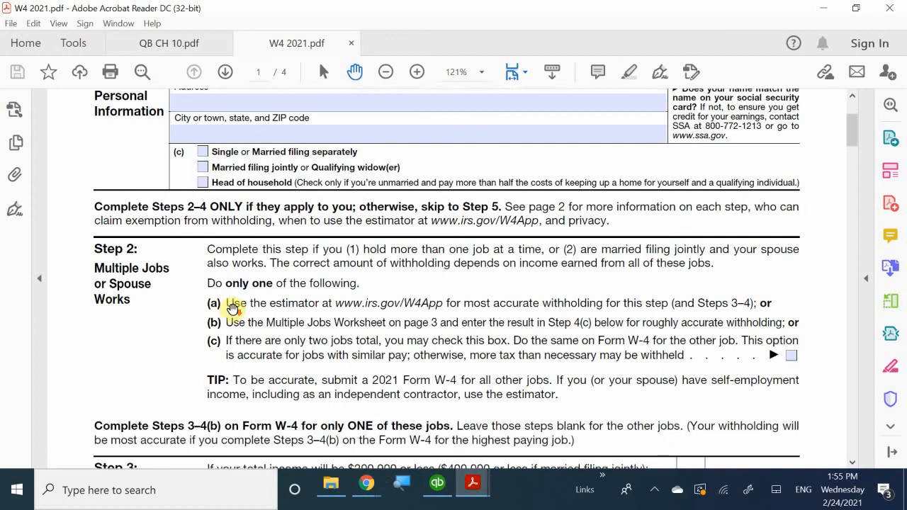
scroll(232, 309, "down", 4)
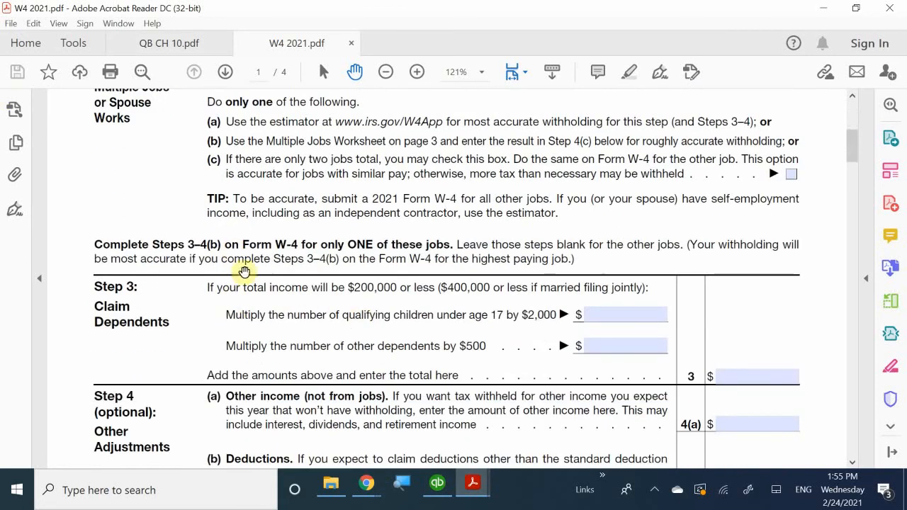
scroll(107, 301, "down", 1)
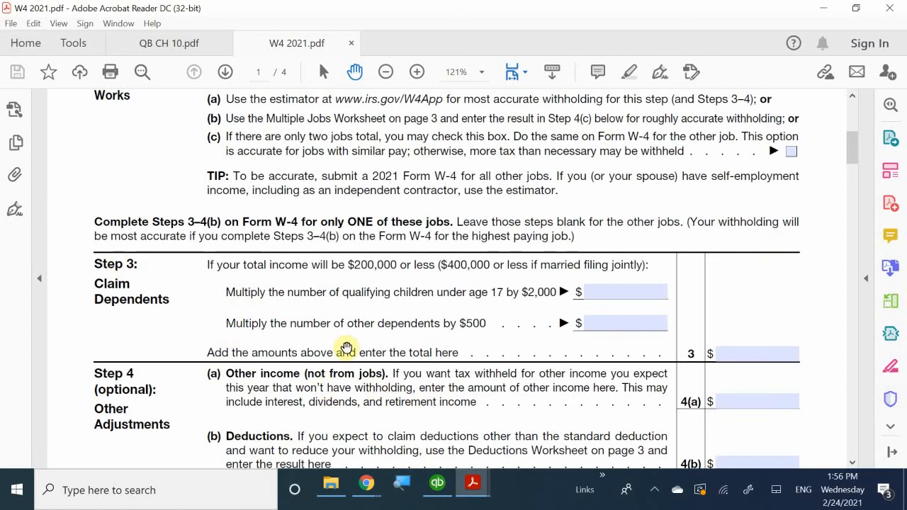
scroll(274, 273, "down", 2)
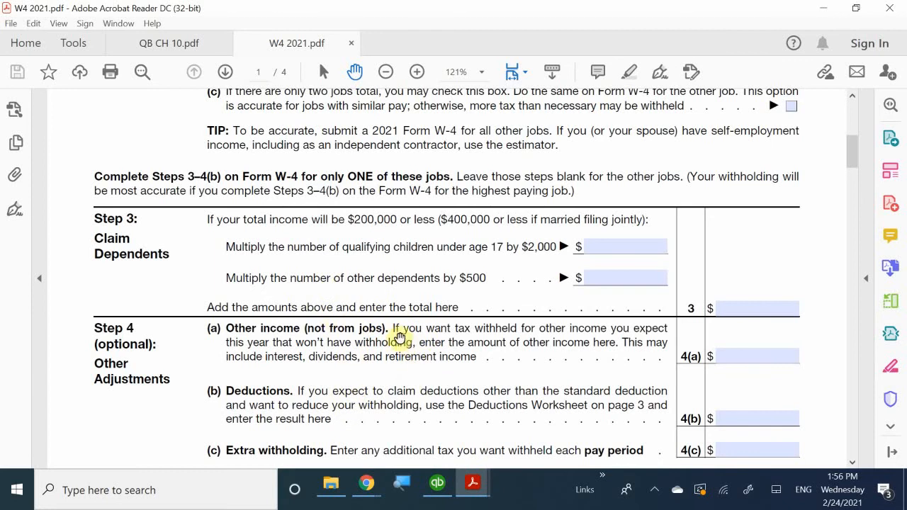
scroll(241, 319, "down", 1)
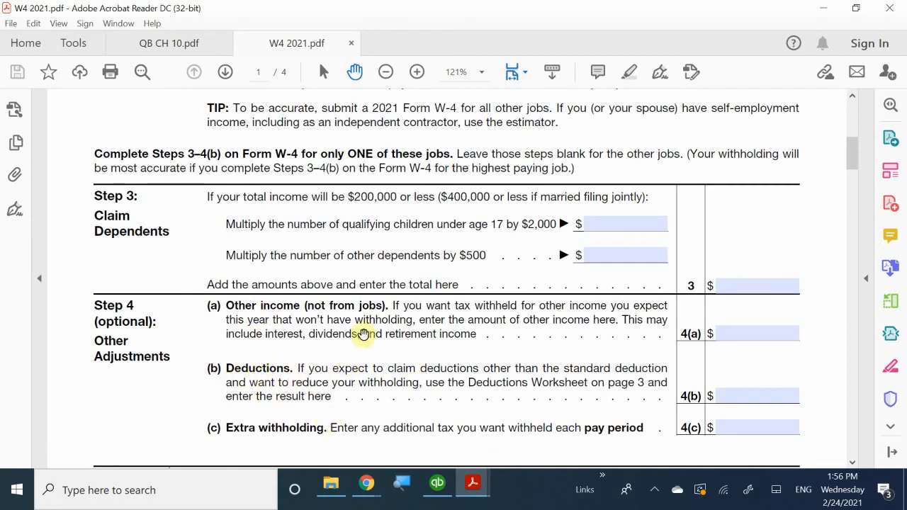
scroll(297, 404, "down", 1)
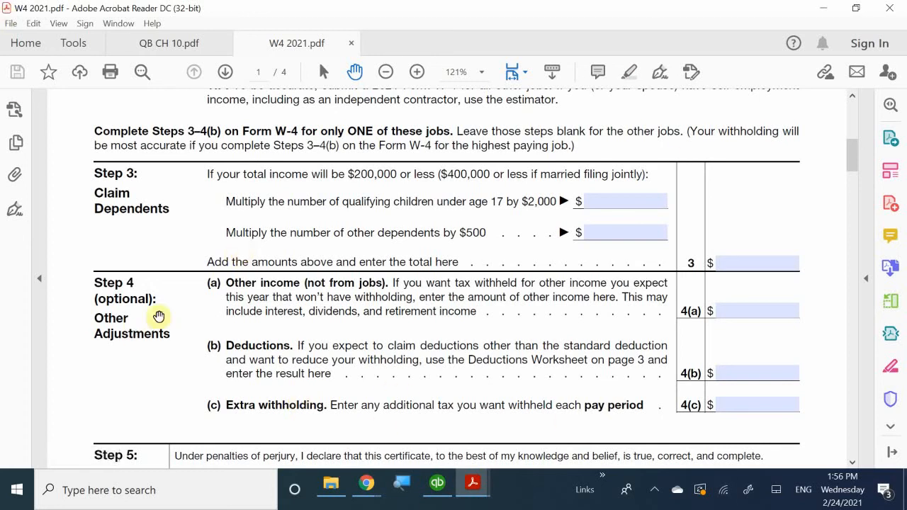
scroll(311, 361, "down", 2)
scroll(322, 367, "down", 3)
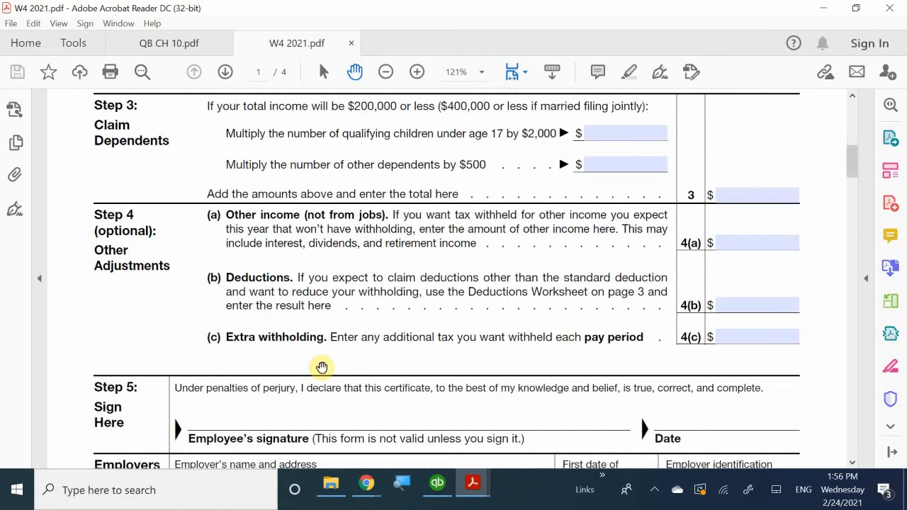
scroll(322, 367, "down", 15)
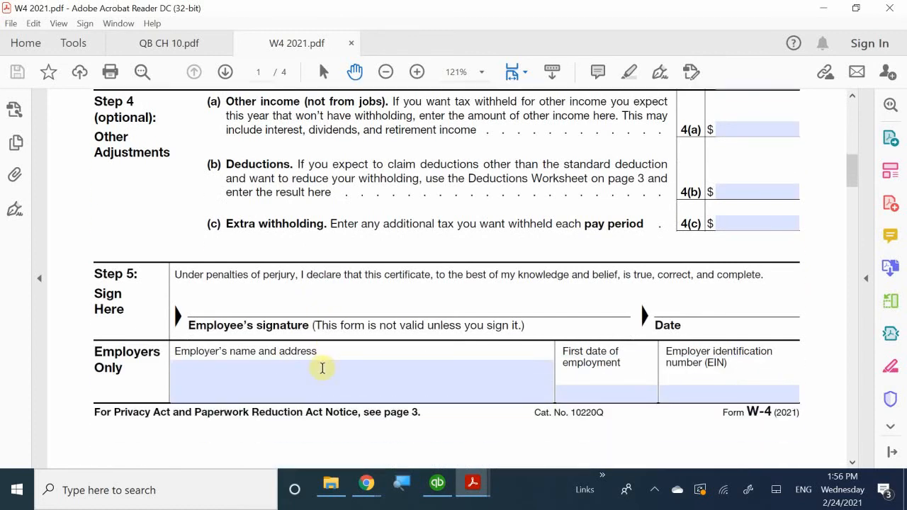
scroll(326, 368, "up", 20)
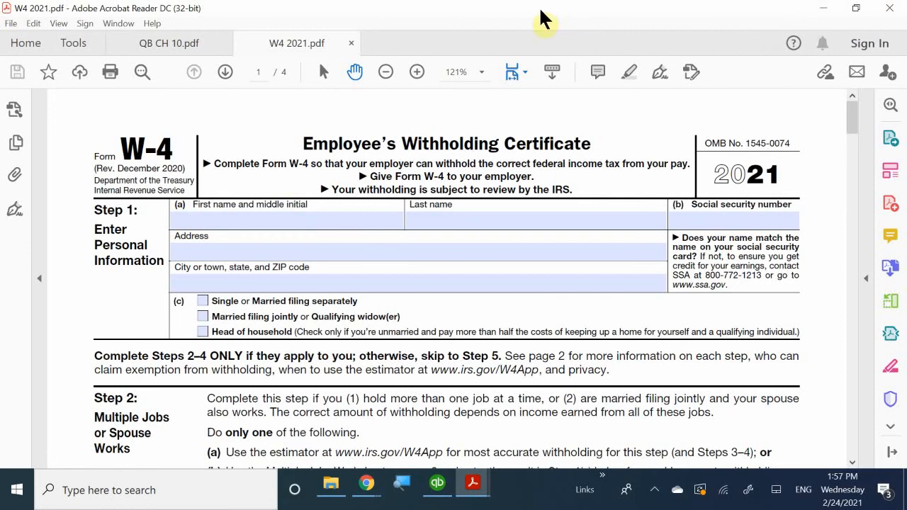
Restore the Acrobat window and close it, choosing to close only the W4 2021 tab.
left_click_drag(555, 23, 300, 257)
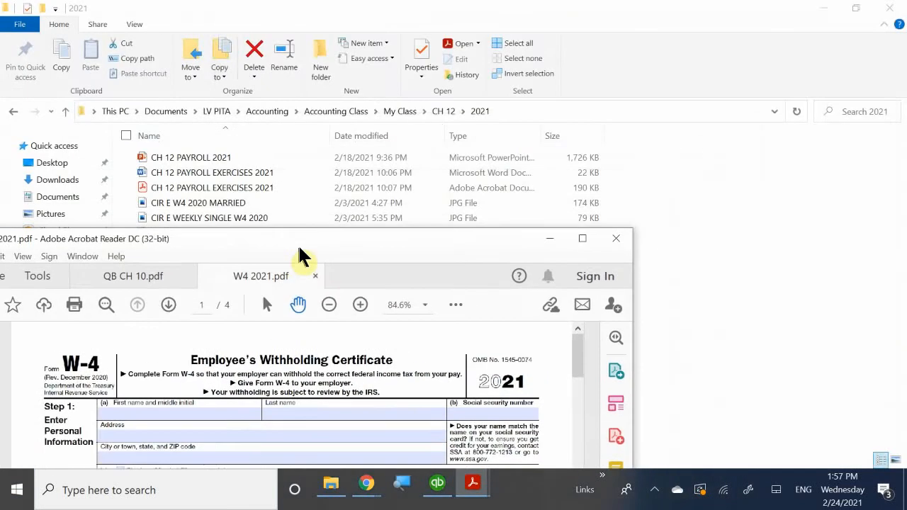
left_click(623, 245)
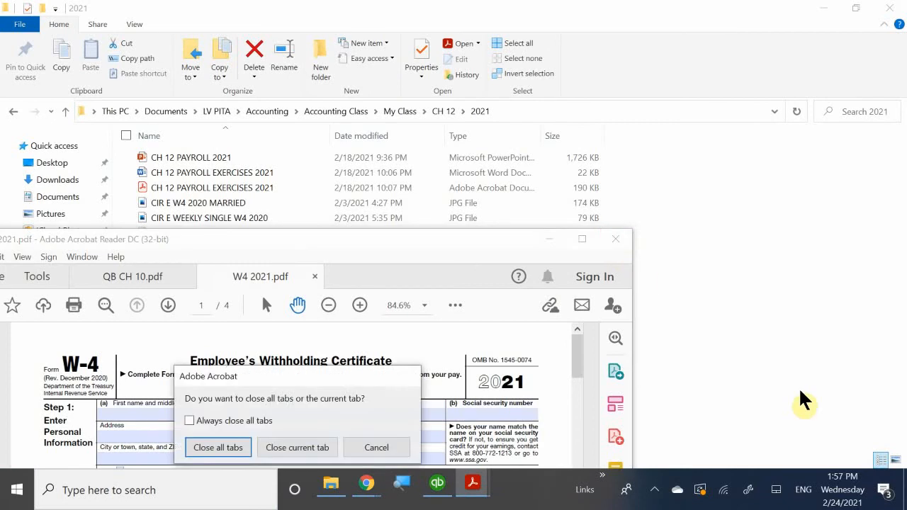
left_click(290, 447)
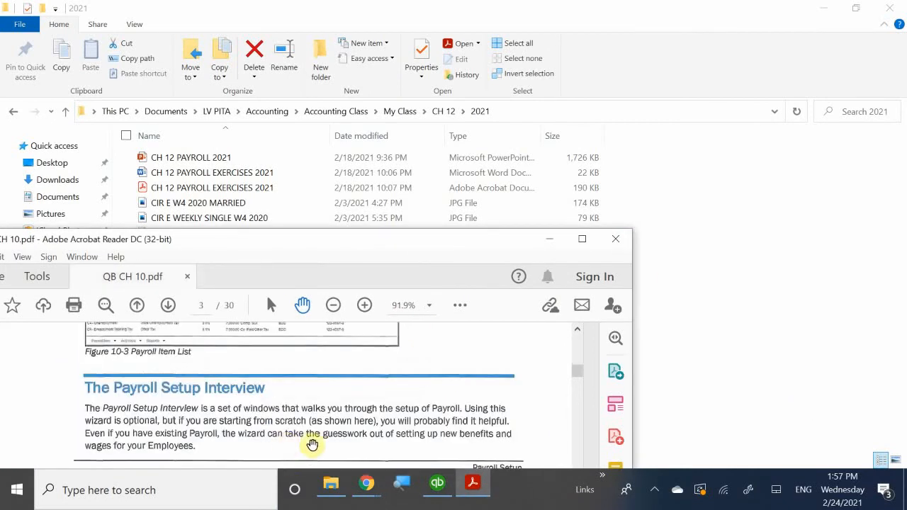
Maximize QB CH 10.pdf and scroll to page 4's Setting Up Compensation and Benefits Payroll Items.
scroll(304, 372, "up", 5)
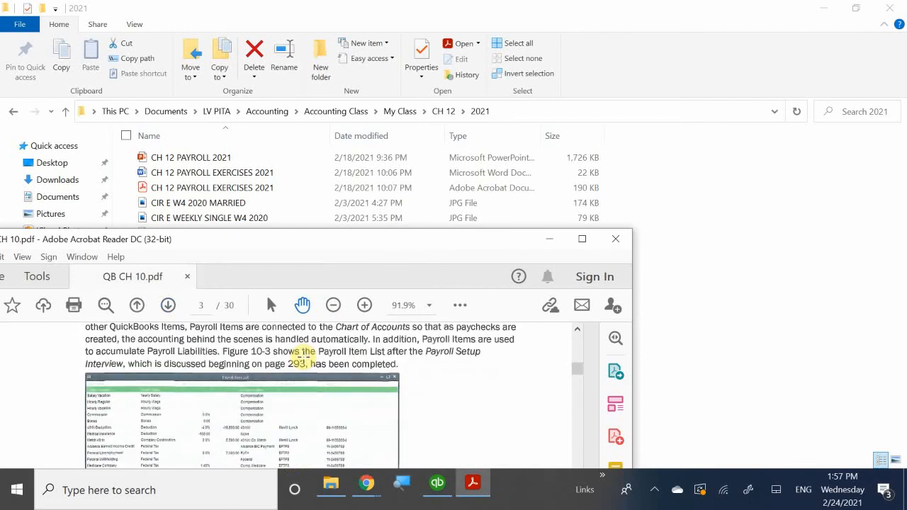
double_click(300, 242)
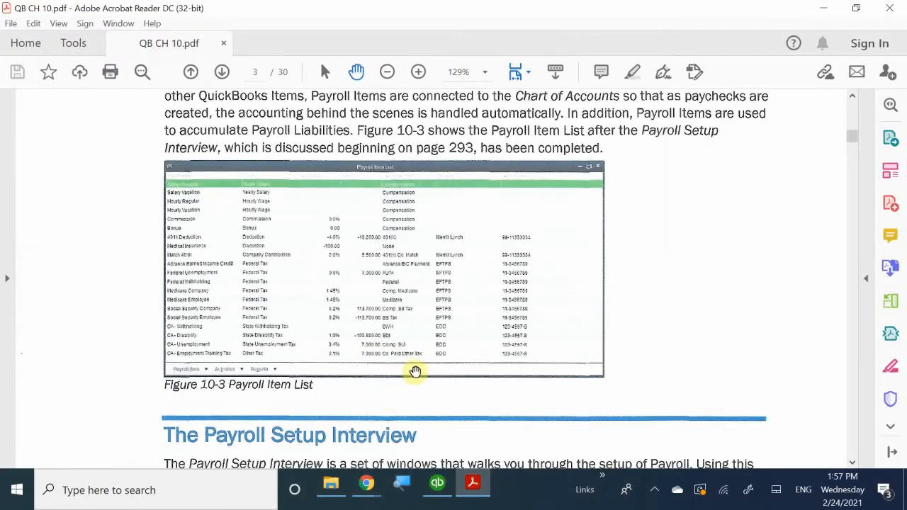
scroll(496, 367, "down", 5)
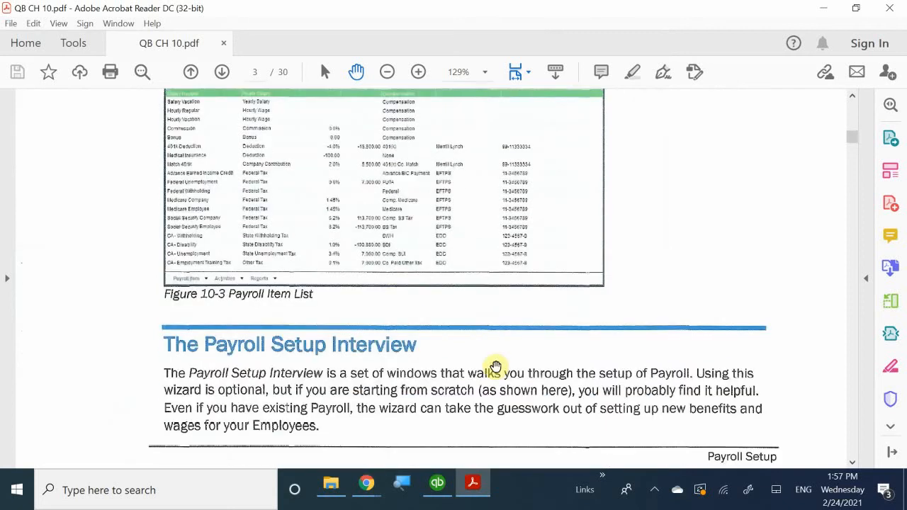
scroll(496, 366, "up", 4)
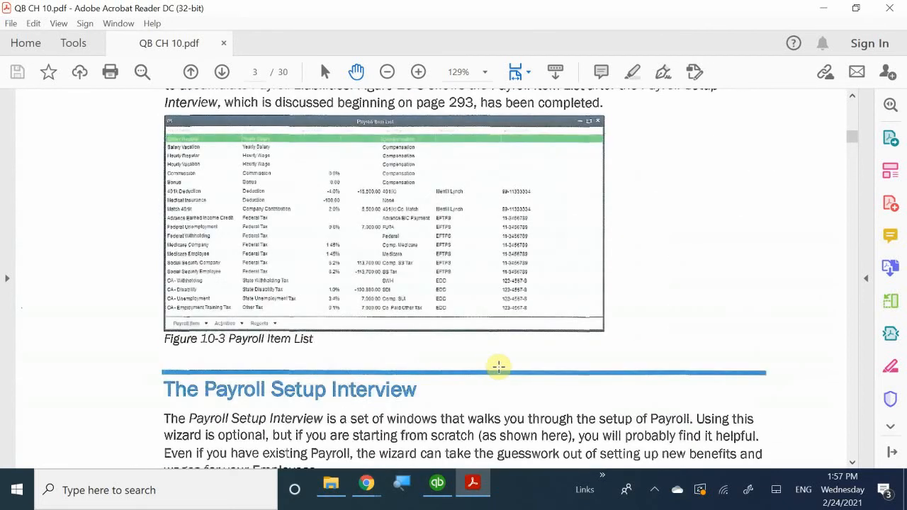
scroll(498, 366, "down", 5)
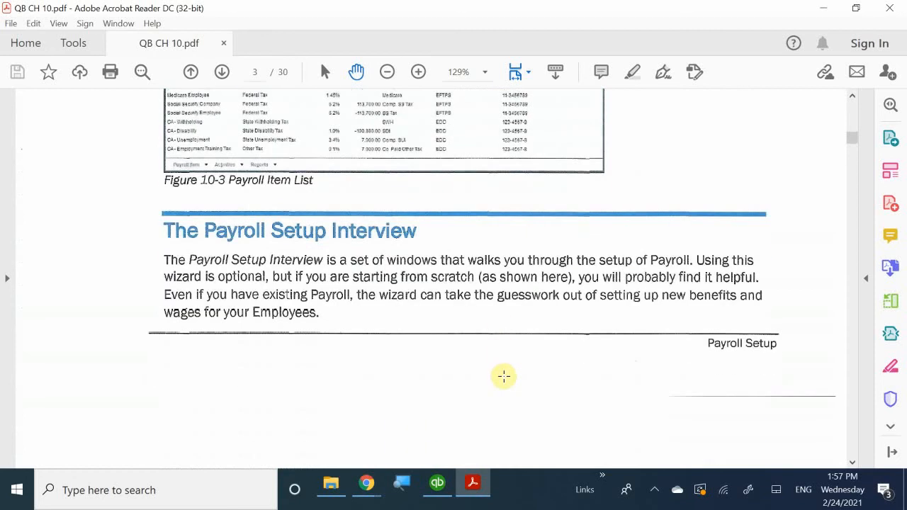
scroll(503, 376, "up", 1)
scroll(503, 376, "up", 1)
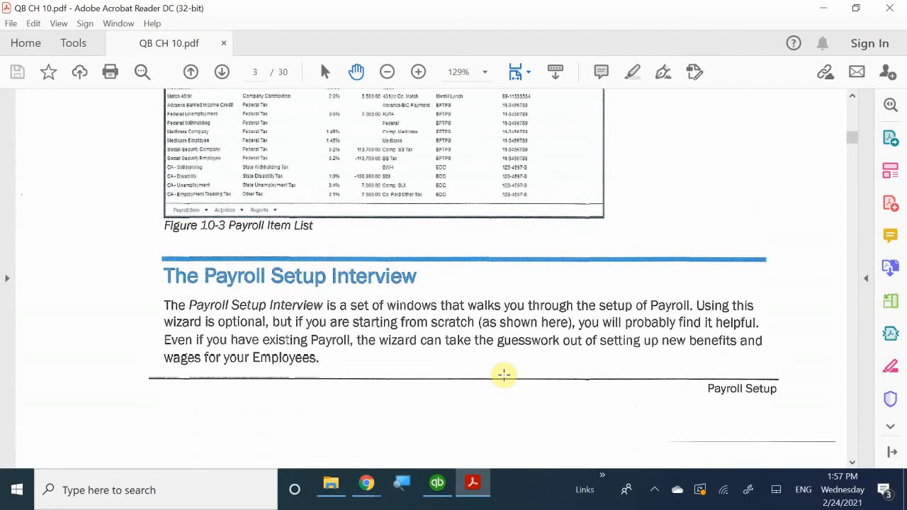
scroll(503, 375, "down", 15)
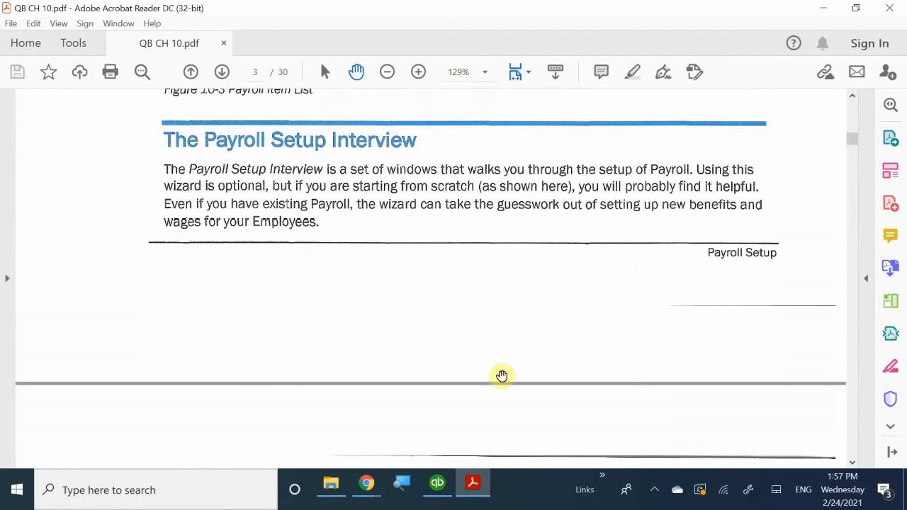
scroll(511, 391, "down", 10)
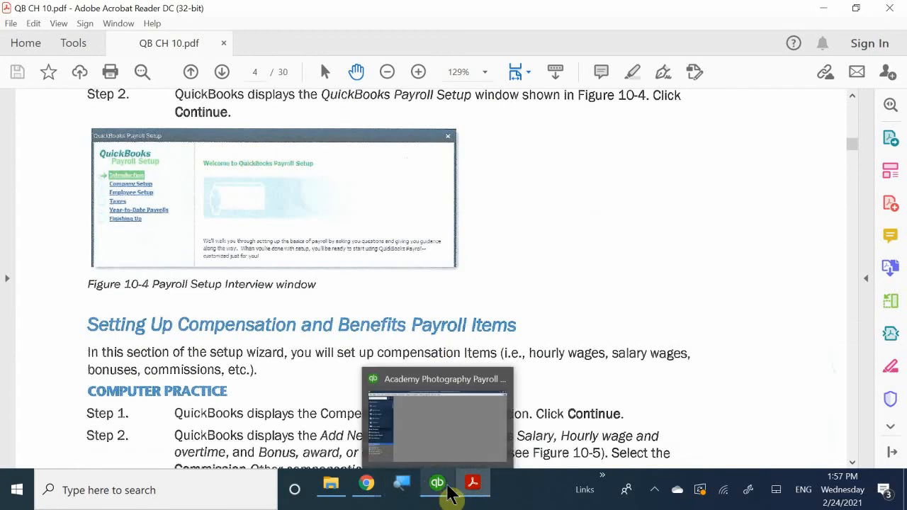
mouse_move(472, 482)
left_click(462, 432)
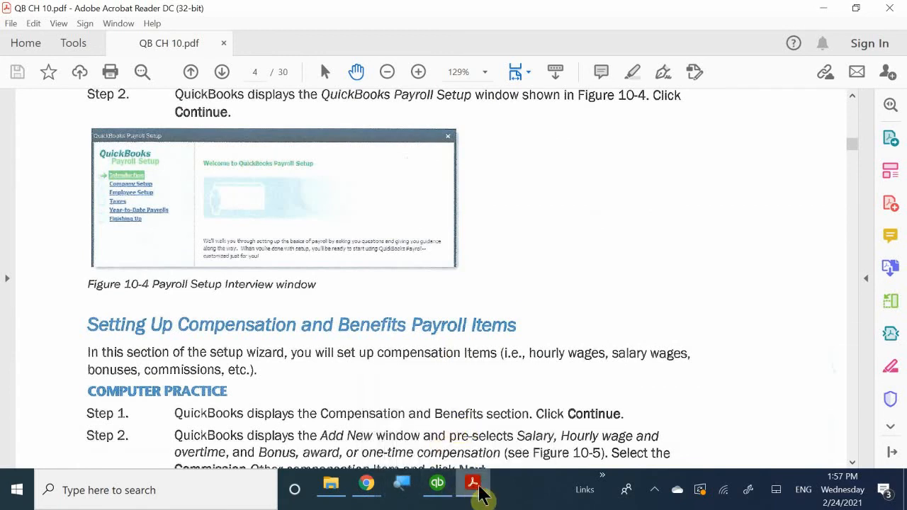
Switch to QuickBooks and continue past the Payroll Setup introduction to Company Setup compensation and benefits.
left_click(439, 487)
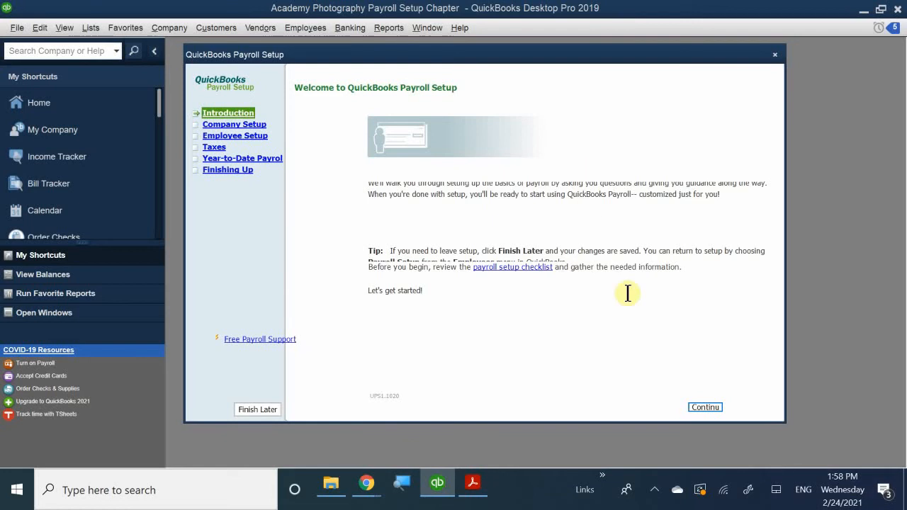
left_click(700, 410)
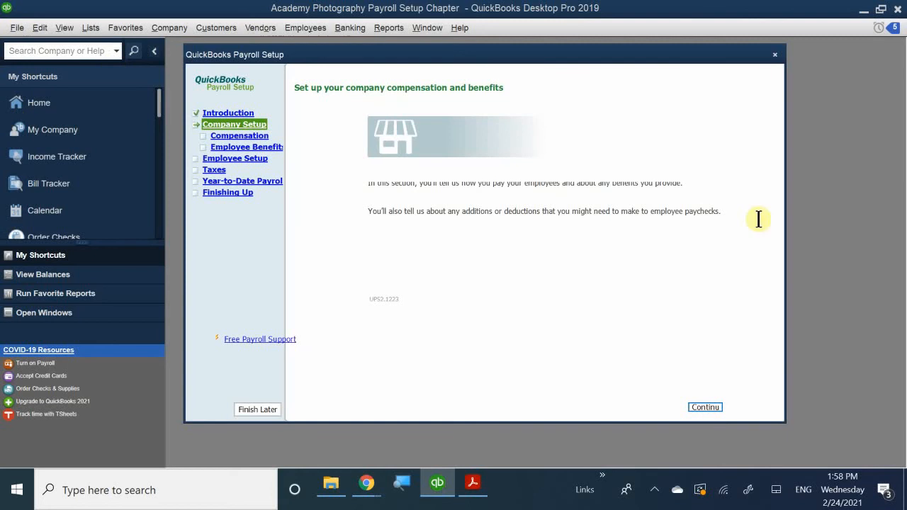
Continue to the Add New compensation window and drag it fully into view.
left_click(710, 408)
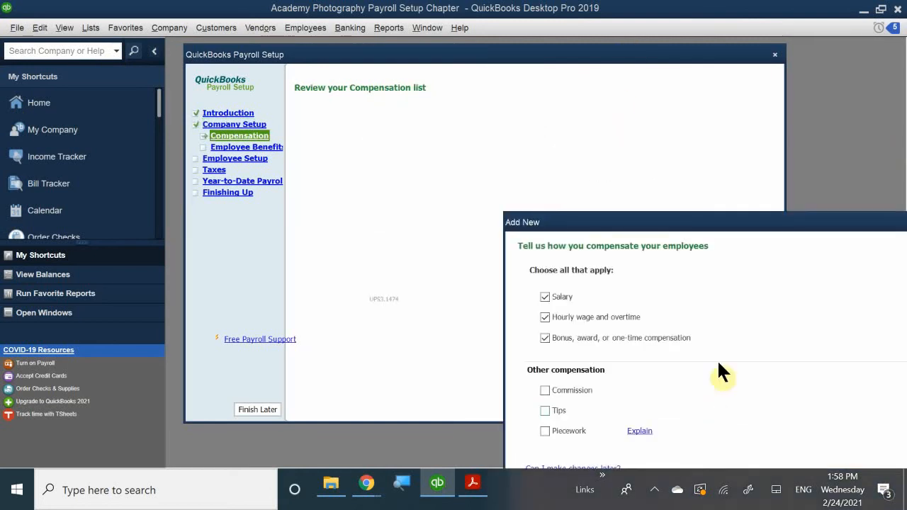
left_click_drag(622, 224, 412, 104)
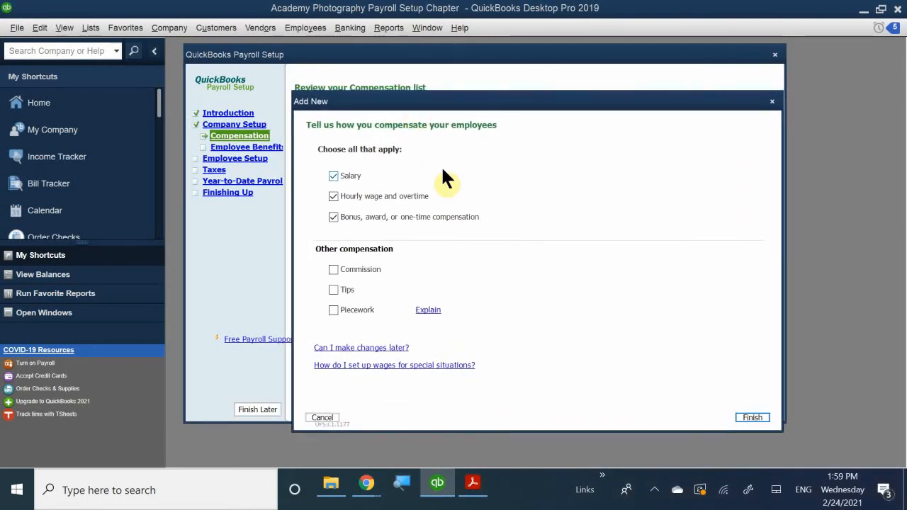
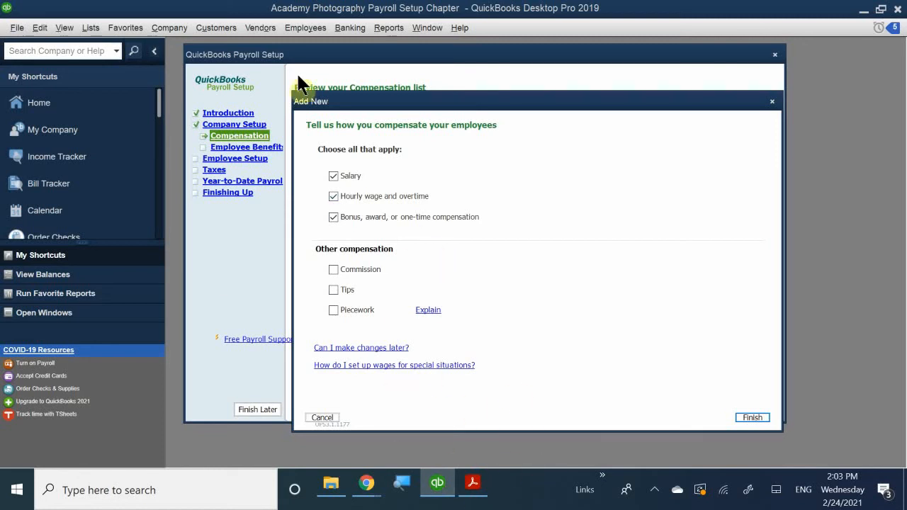
Finish adding the Salary, Hourly and Bonus pay types, then switch to the chapter PDF.
left_click(751, 418)
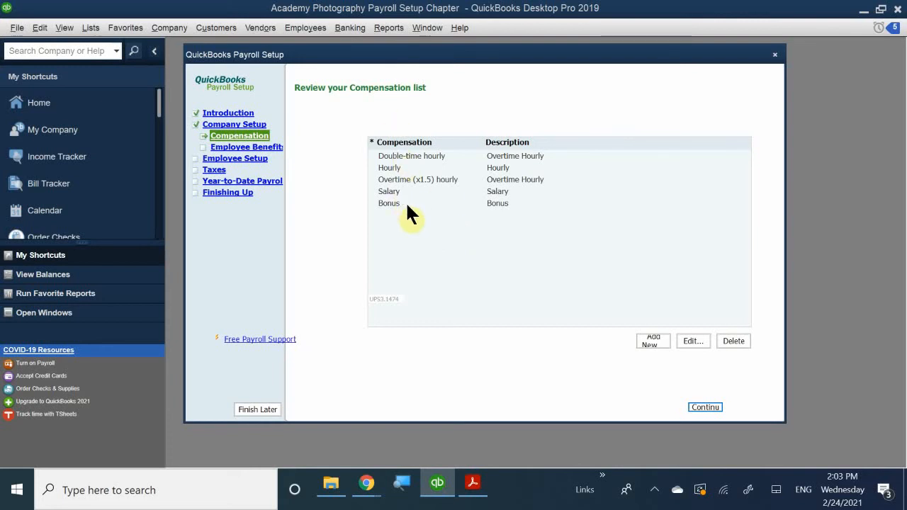
left_click(473, 484)
Scroll QB CH 10.pdf to Table 10-2's compensation names and accounts, then return to QuickBooks.
scroll(421, 277, "down", 15)
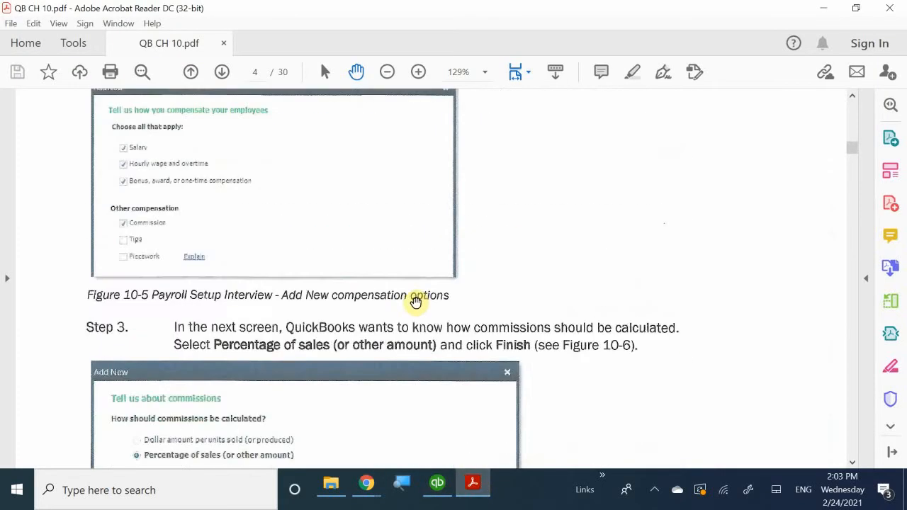
scroll(409, 304, "down", 10)
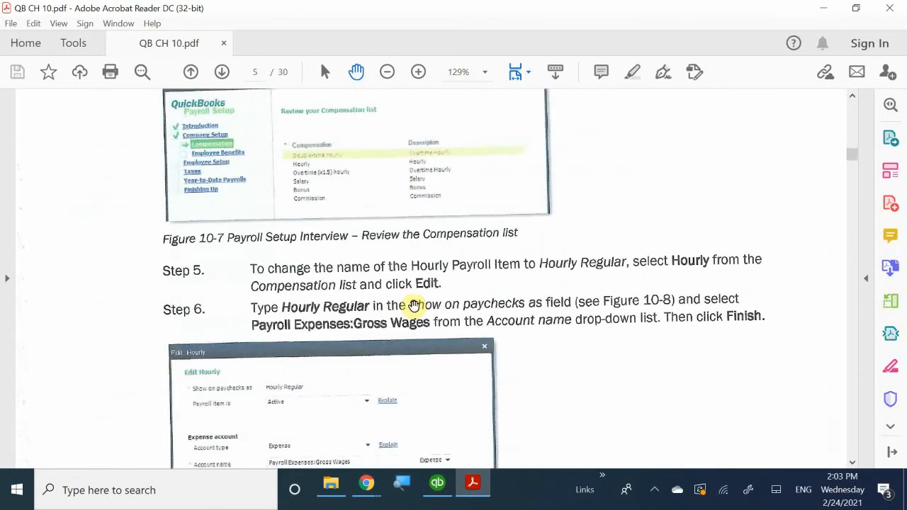
scroll(414, 305, "down", 5)
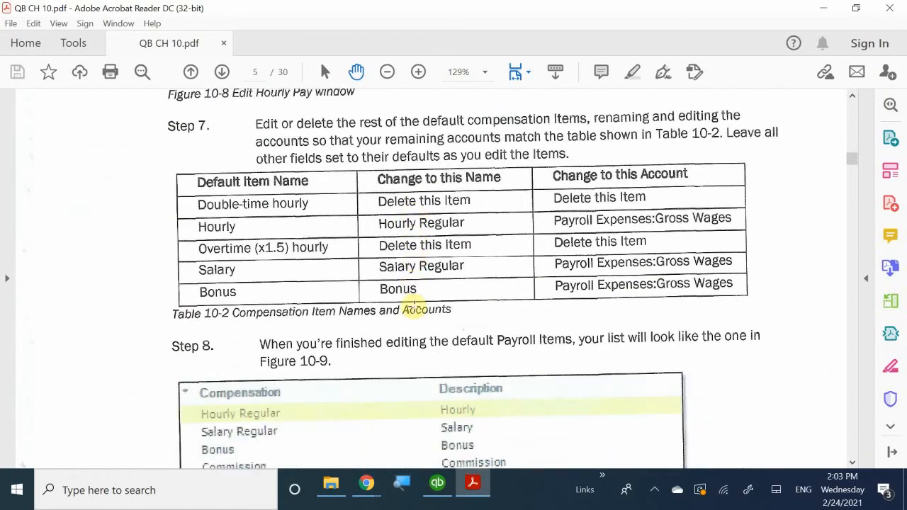
scroll(414, 305, "up", 2)
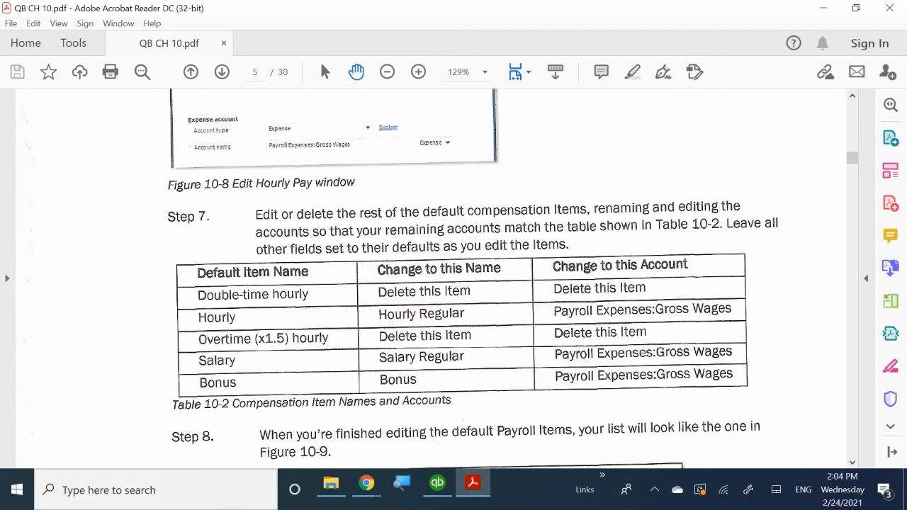
left_click(437, 482)
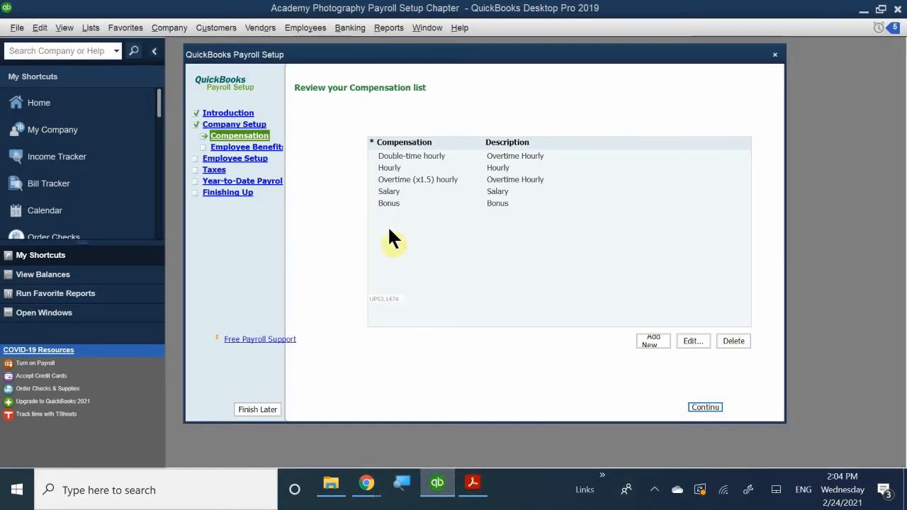
Delete the Double-time hourly item from the Compensation list and bring the PDF back up.
left_click(403, 154)
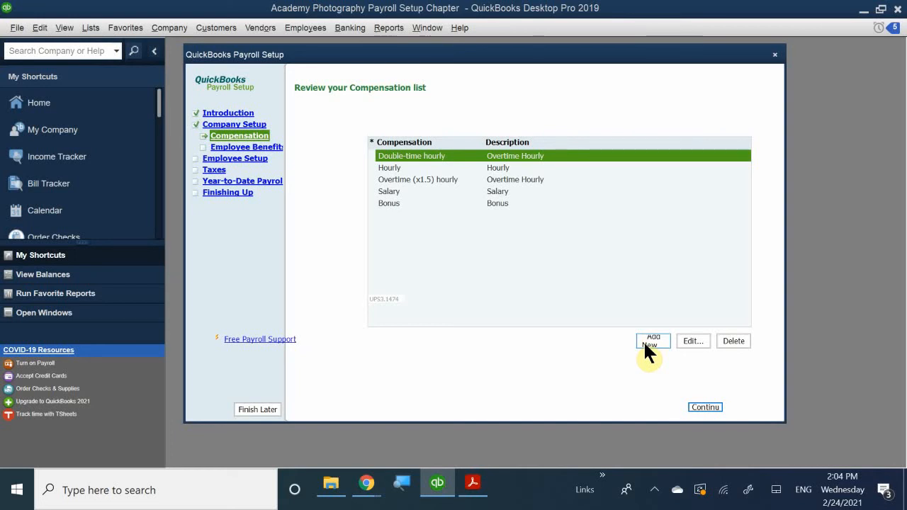
left_click(733, 341)
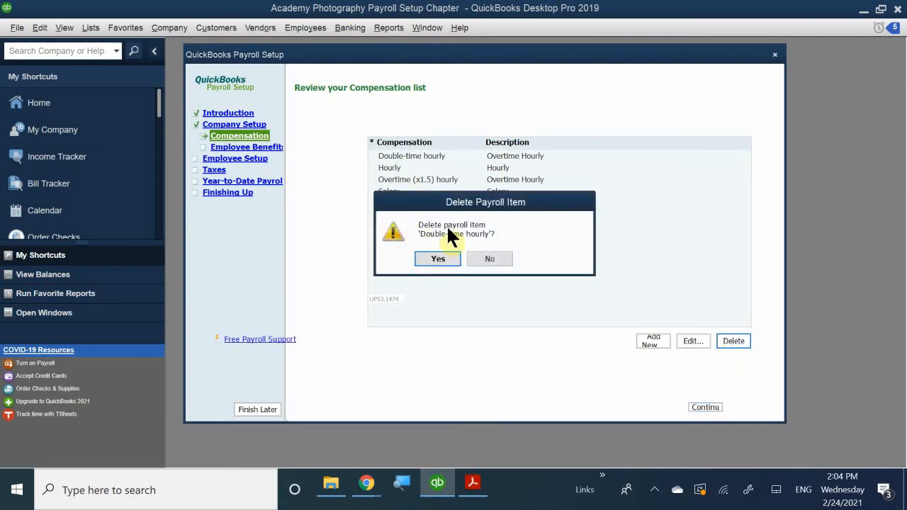
left_click(435, 258)
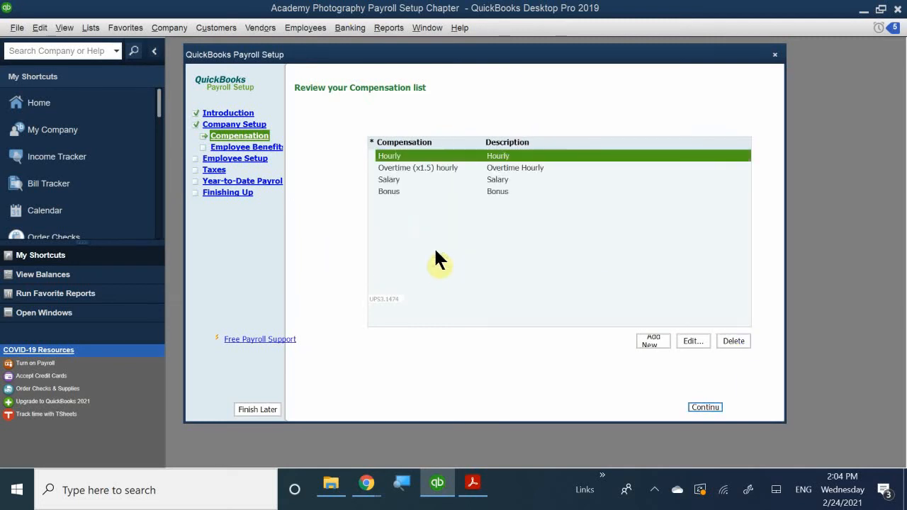
left_click(476, 488)
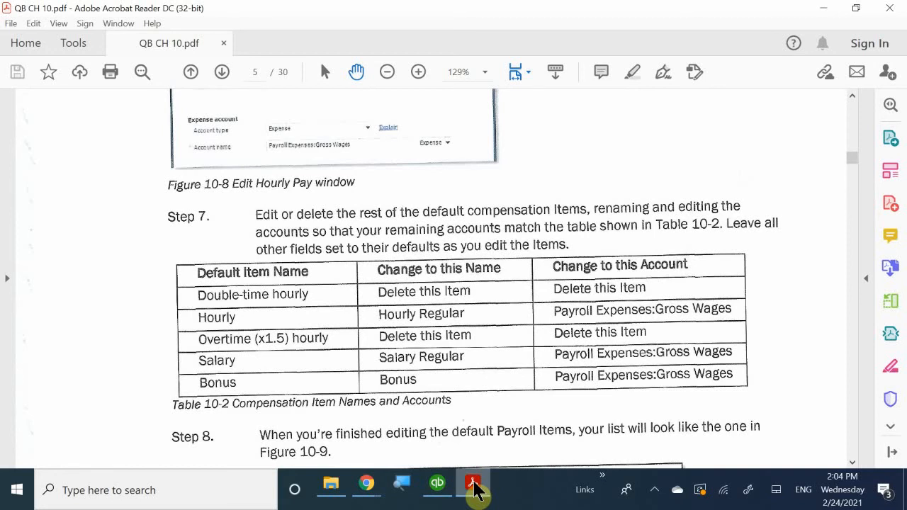
Minimise Acrobat Reader and return to the QuickBooks Compensation list.
left_click(473, 488)
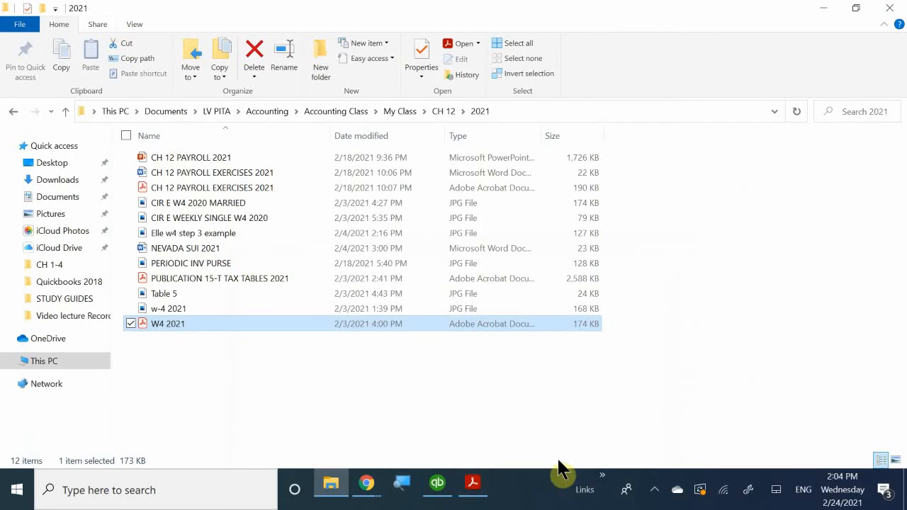
left_click(437, 484)
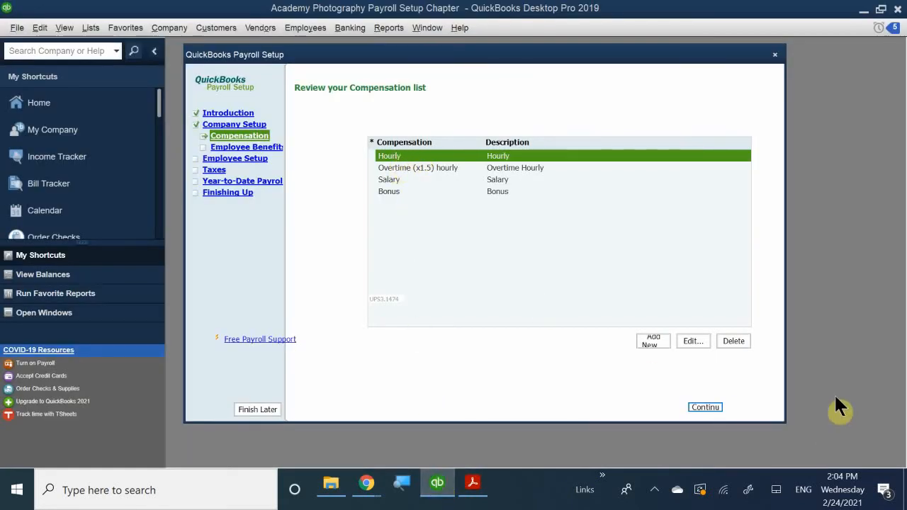
Rename Hourly to 'Hourly Regular' and charge it to Payroll Expenses:Gross Wages.
left_click(694, 341)
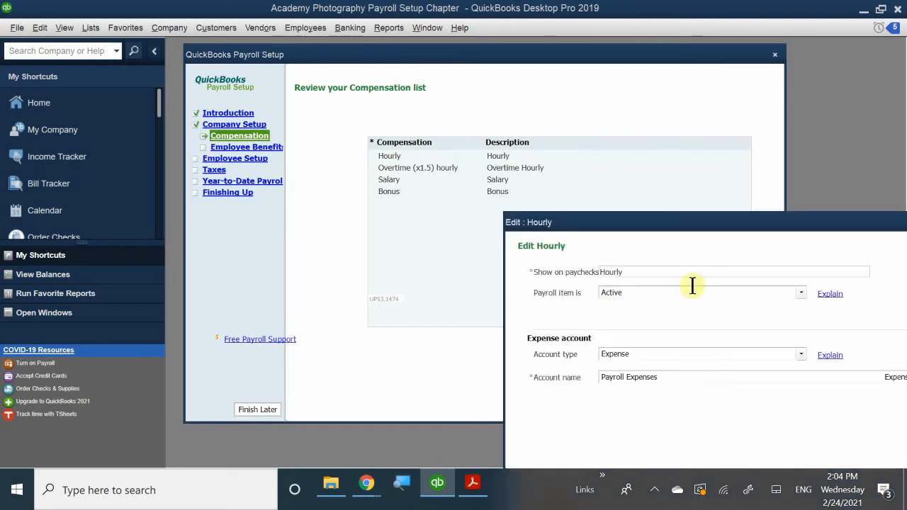
left_click_drag(617, 225, 392, 127)
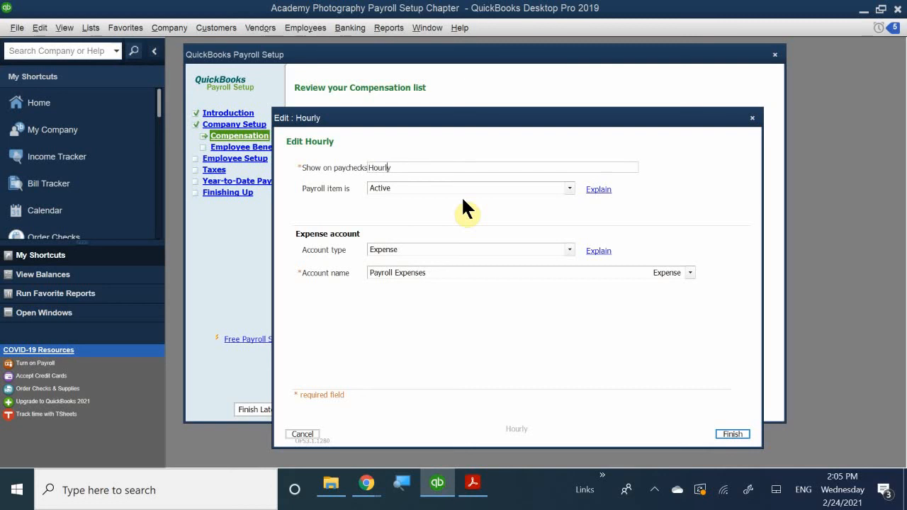
type("Regular")
left_click(451, 270)
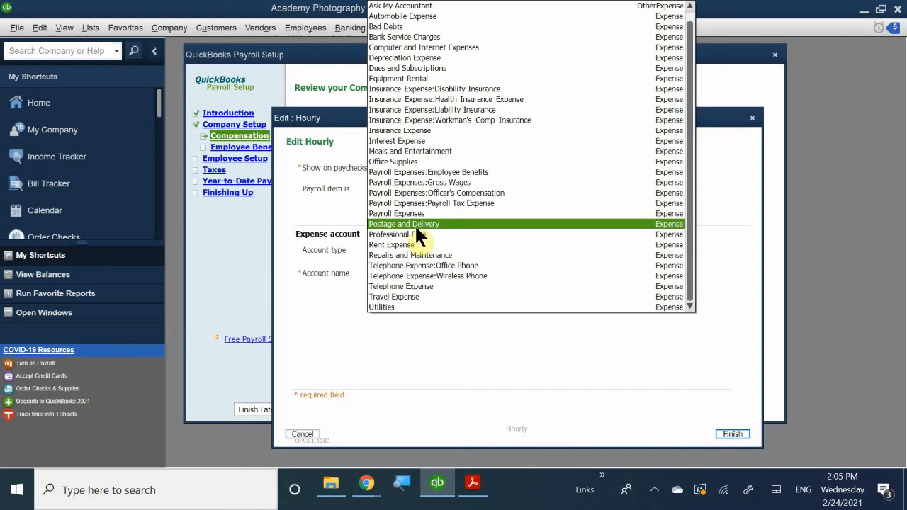
left_click(407, 184)
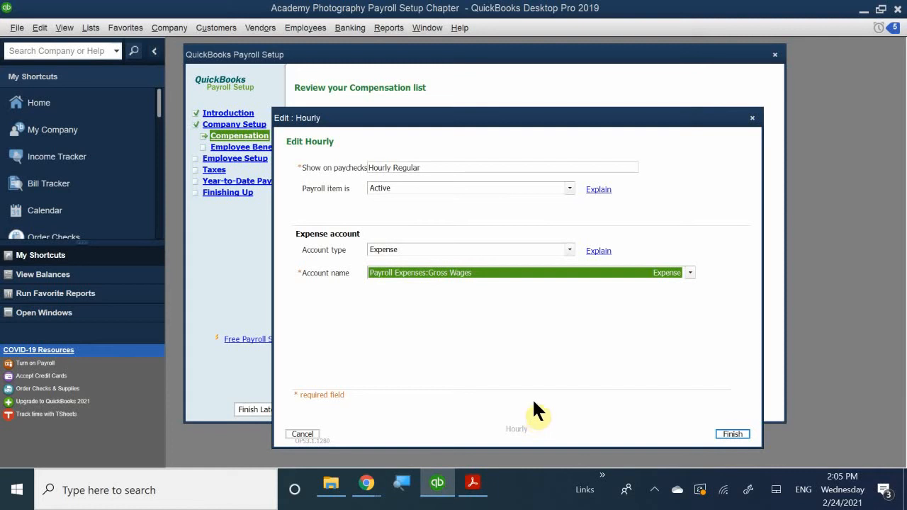
left_click(727, 431)
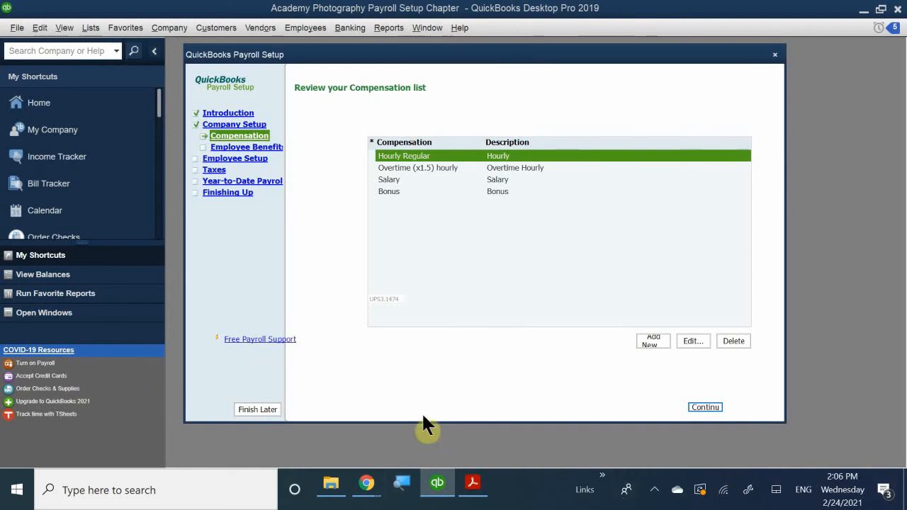
left_click(472, 484)
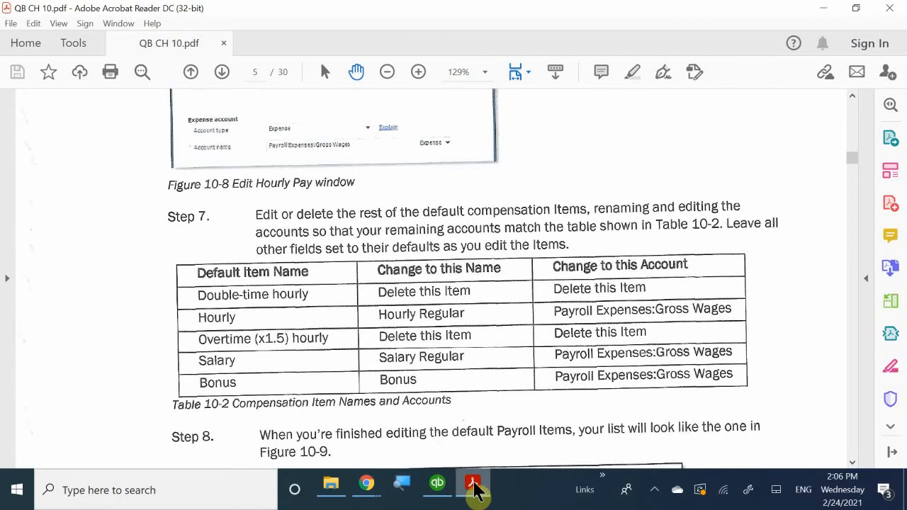
Back in QuickBooks, delete the Overtime (x1.5) hourly pay item.
left_click(473, 484)
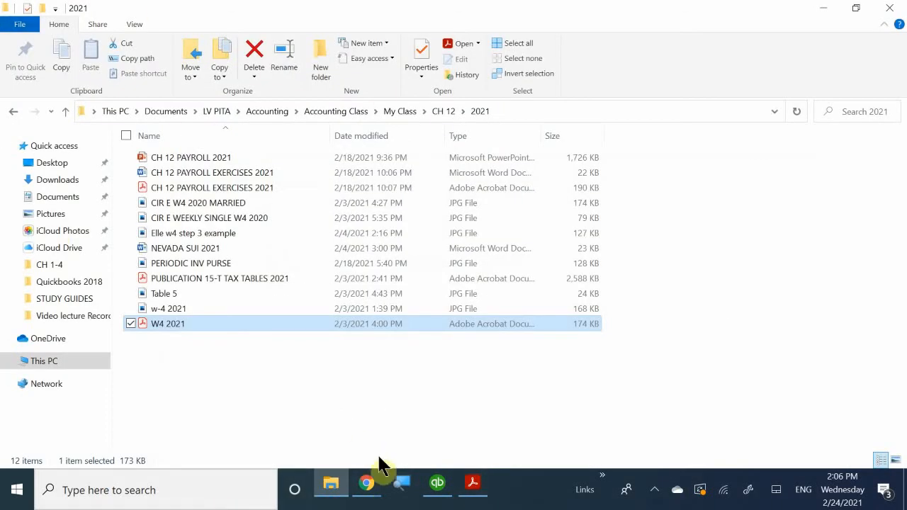
left_click(435, 485)
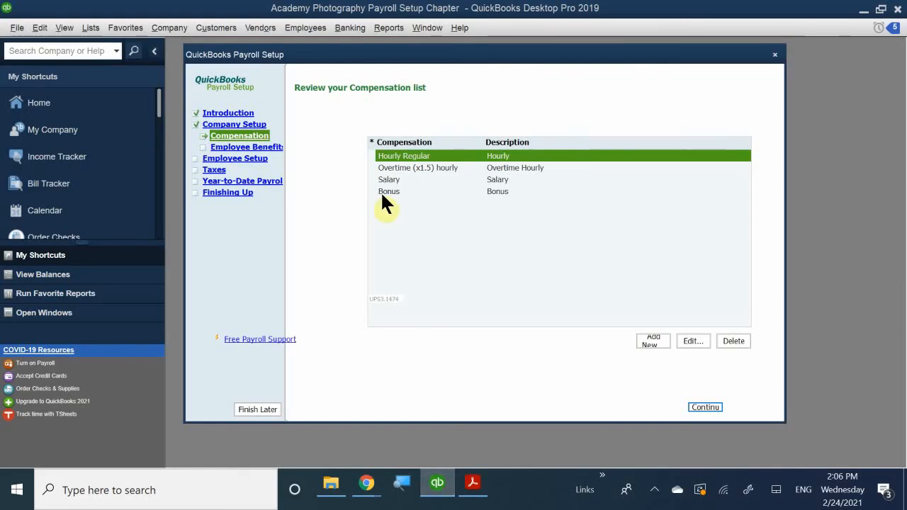
left_click(419, 170)
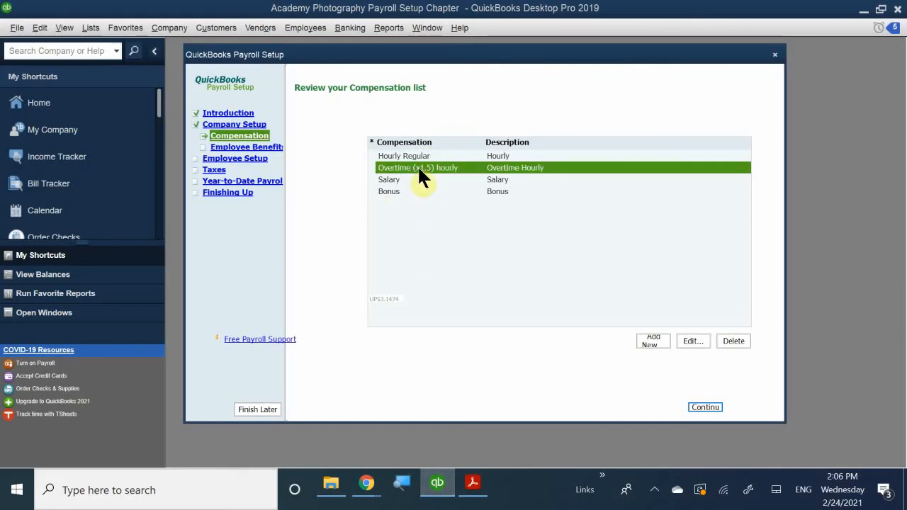
left_click(732, 341)
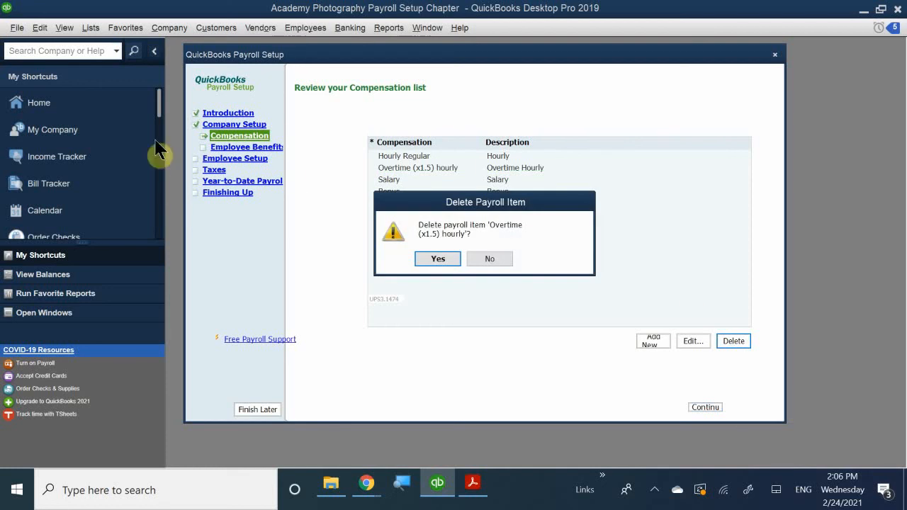
left_click(437, 259)
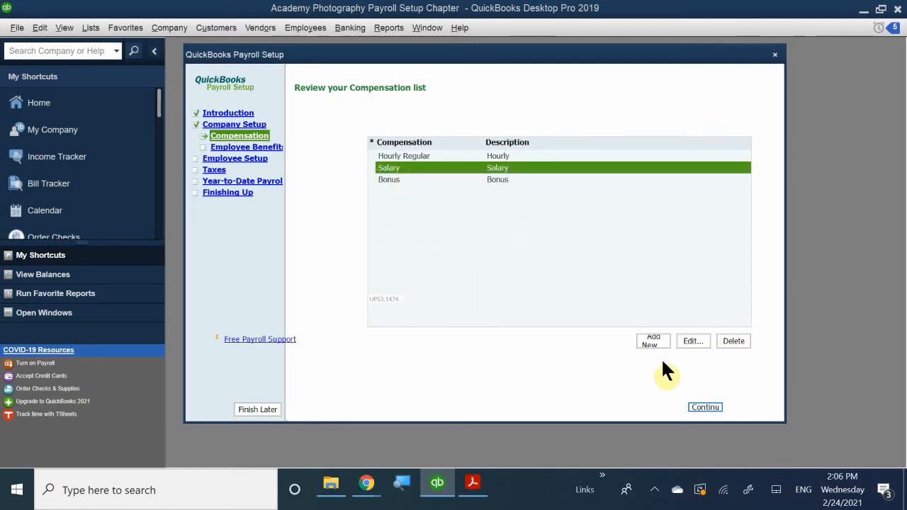
left_click(684, 341)
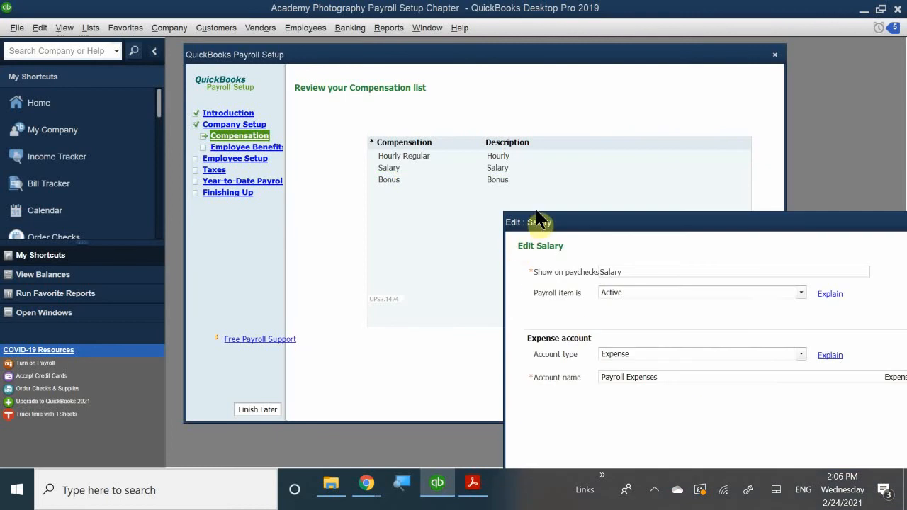
Rename Salary to 'Salary Regular' and charge it to Payroll Expenses:Gross Wages.
left_click_drag(555, 221, 328, 155)
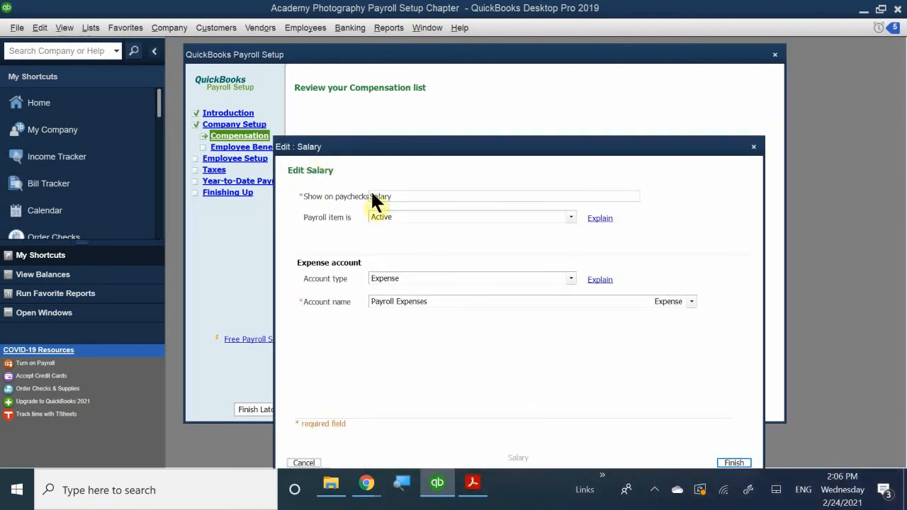
left_click(415, 203)
type("Regular")
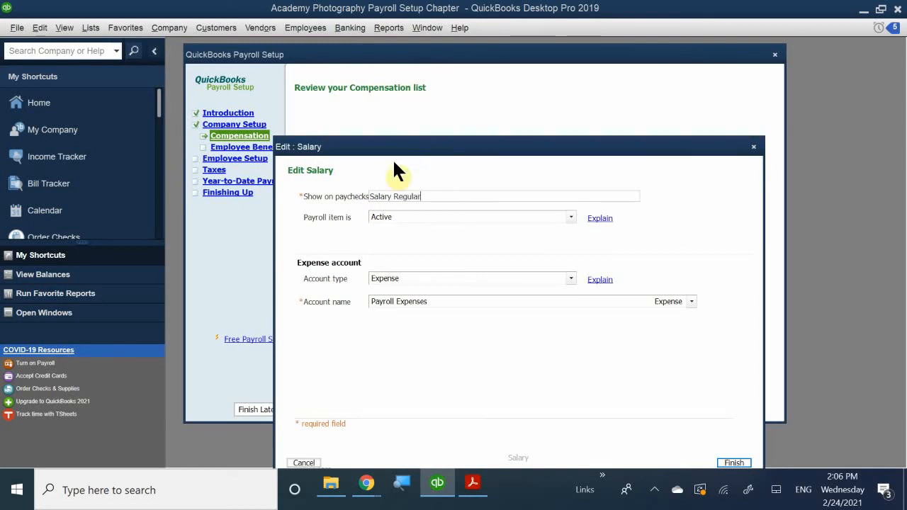
left_click(437, 300)
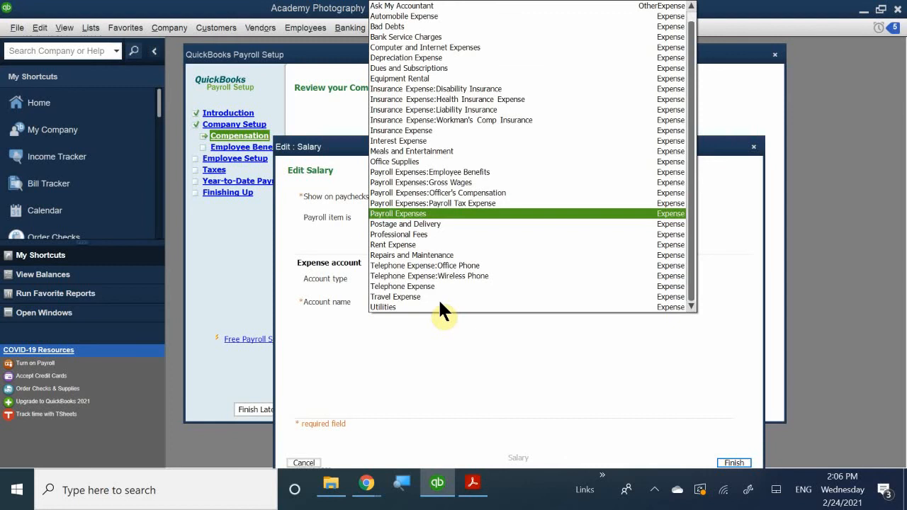
left_click(441, 182)
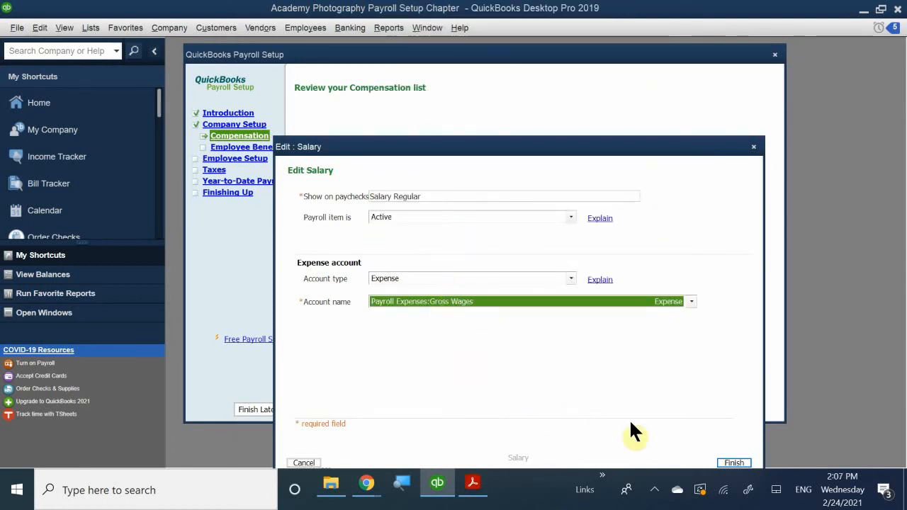
left_click(732, 462)
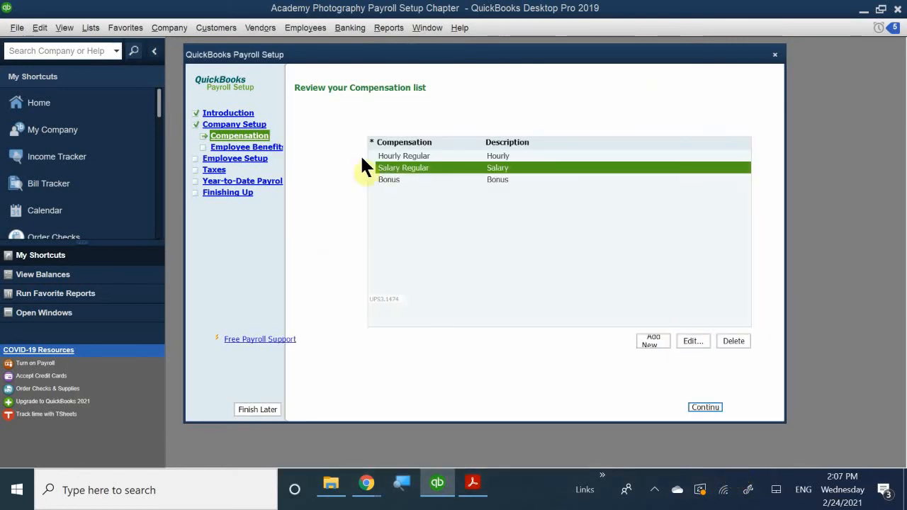
left_click(442, 180)
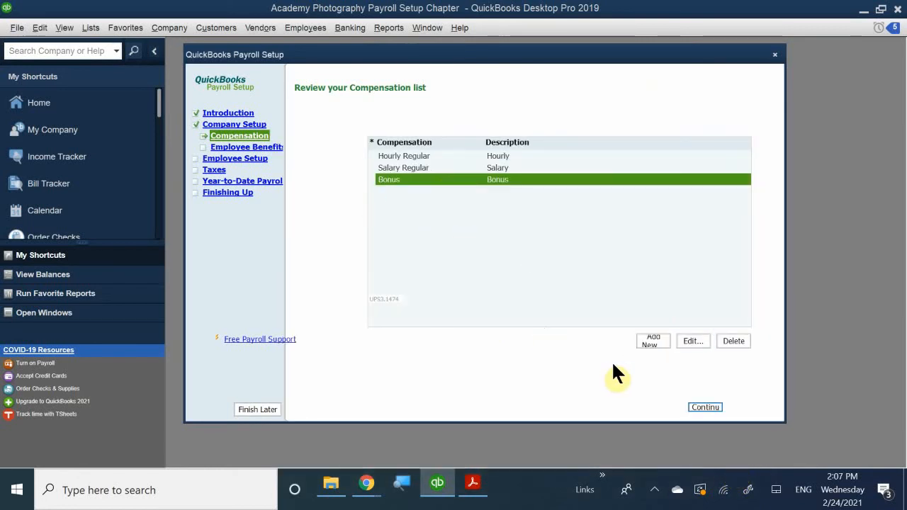
Set the Bonus item's account to Payroll Expenses:Gross Wages and save it.
left_click(691, 342)
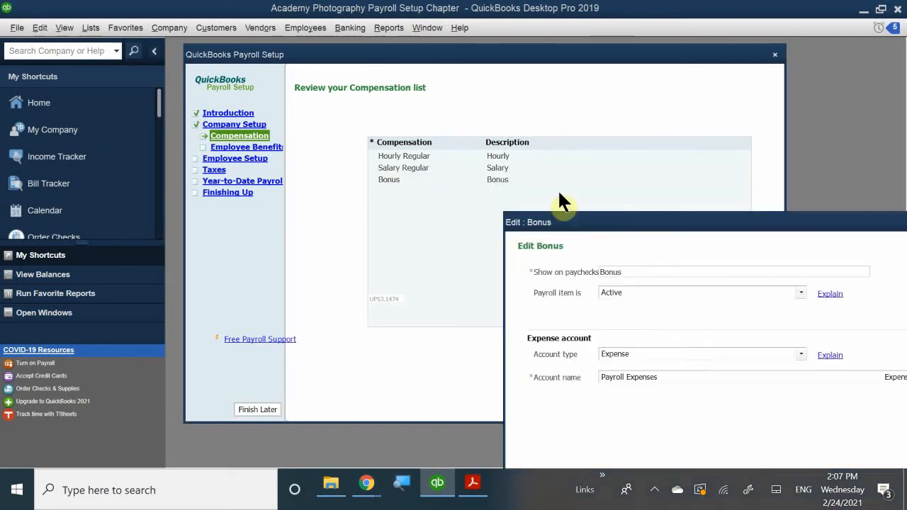
left_click_drag(494, 131, 391, 117)
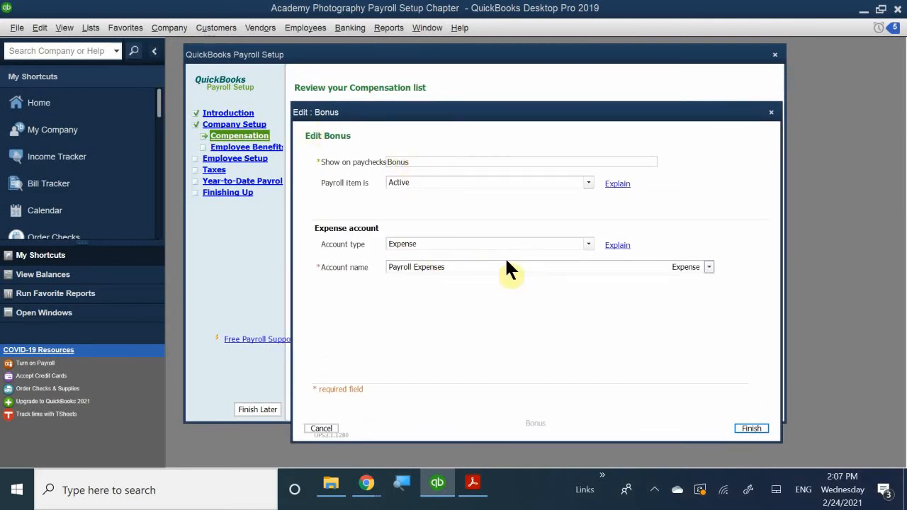
left_click(460, 265)
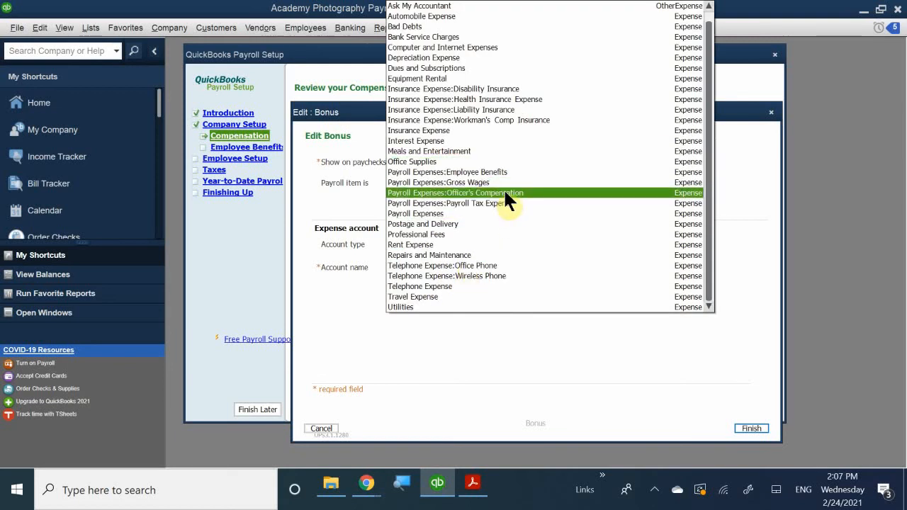
left_click(453, 183)
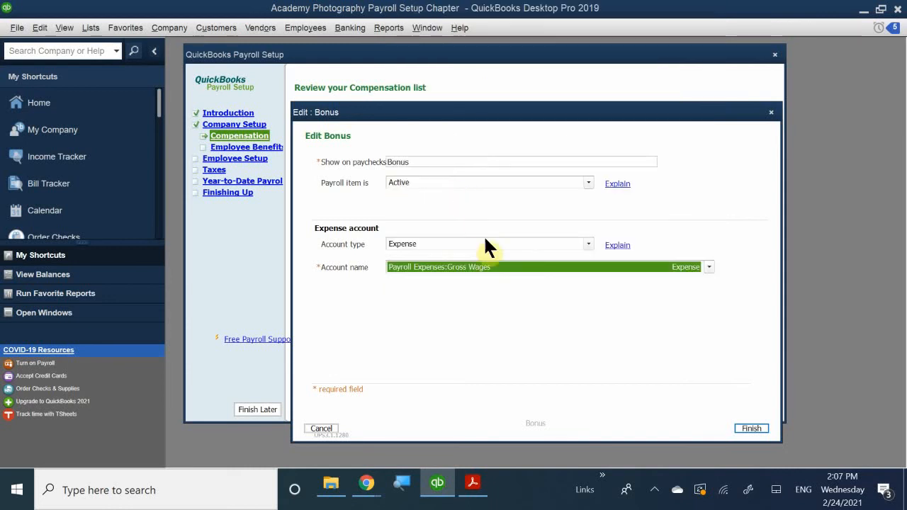
left_click(751, 429)
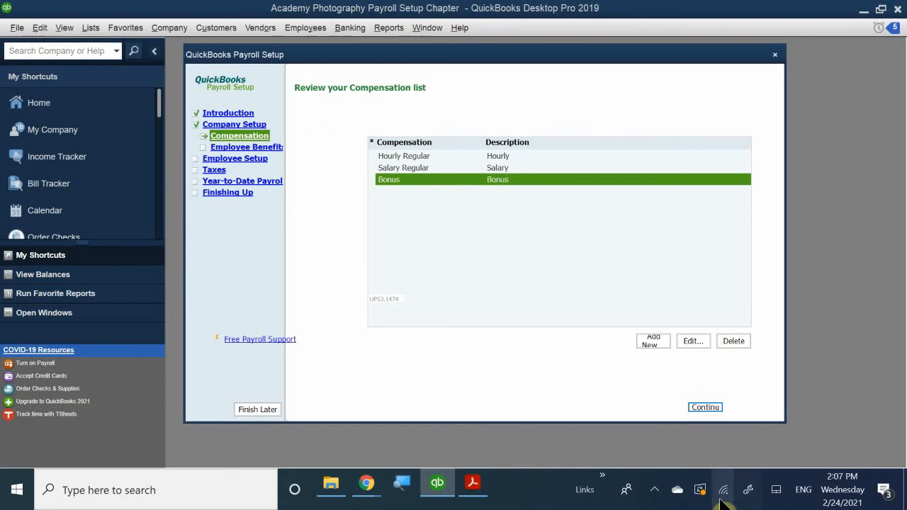
Continue past the Compensation list and the employee benefits intro to insurance benefits.
left_click(698, 406)
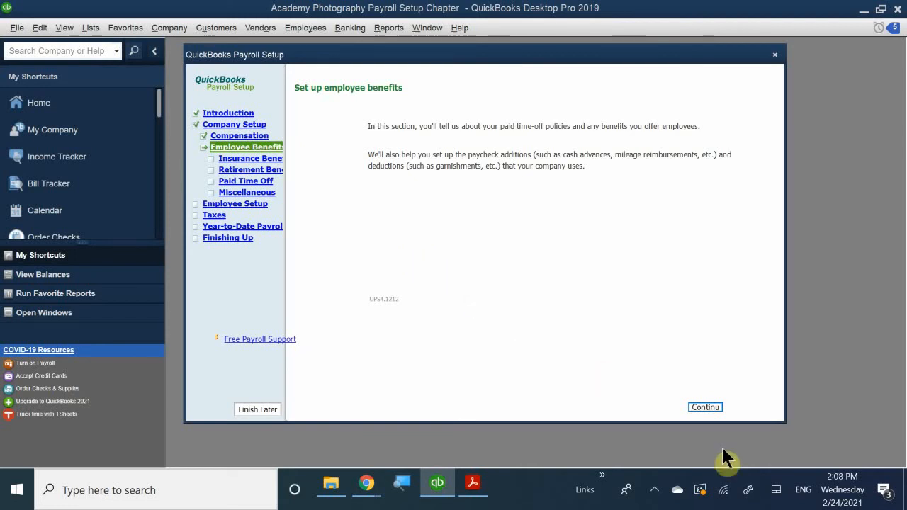
left_click(706, 407)
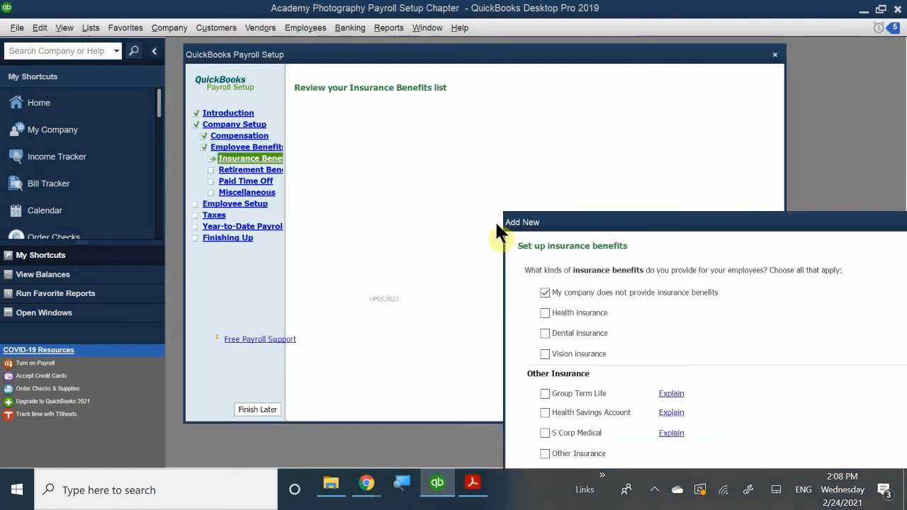
Drag the Set up insurance benefits window fully into view.
left_click_drag(522, 222, 358, 124)
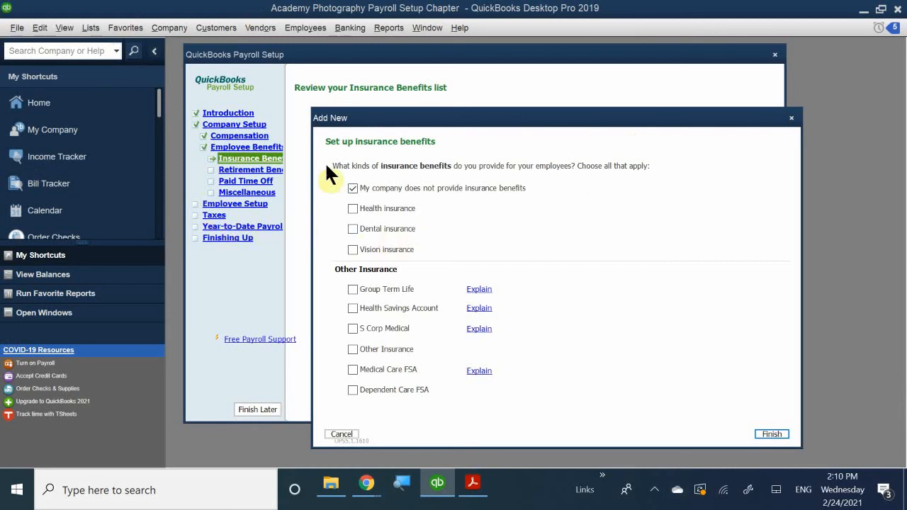
Add Health insurance as a benefit, with both employee and company paying portions.
left_click(352, 208)
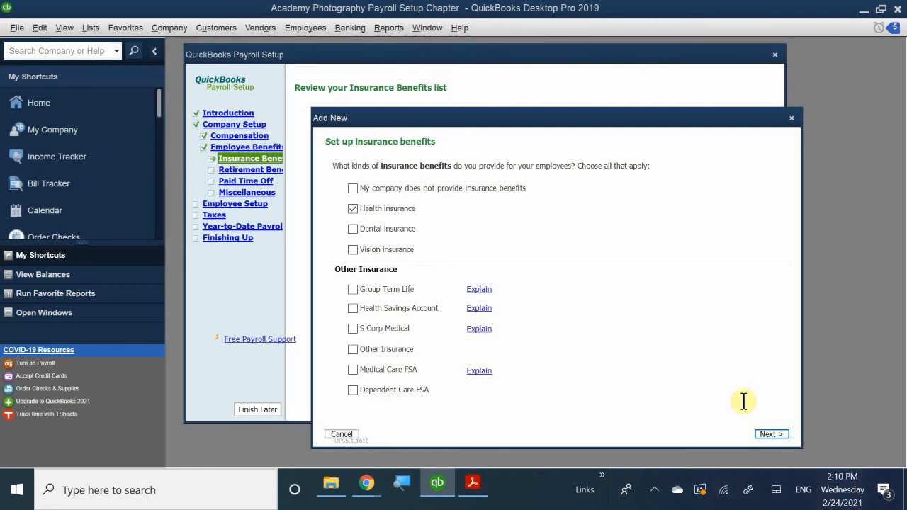
left_click(770, 435)
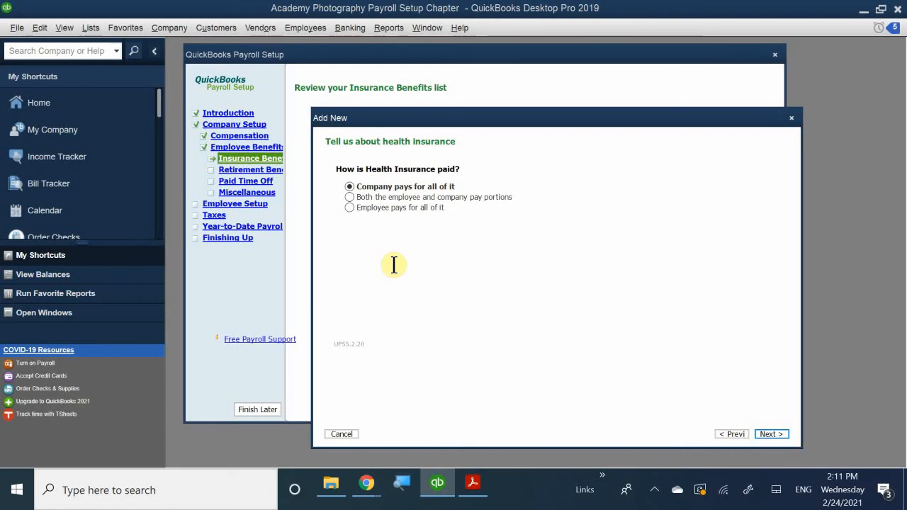
left_click(350, 197)
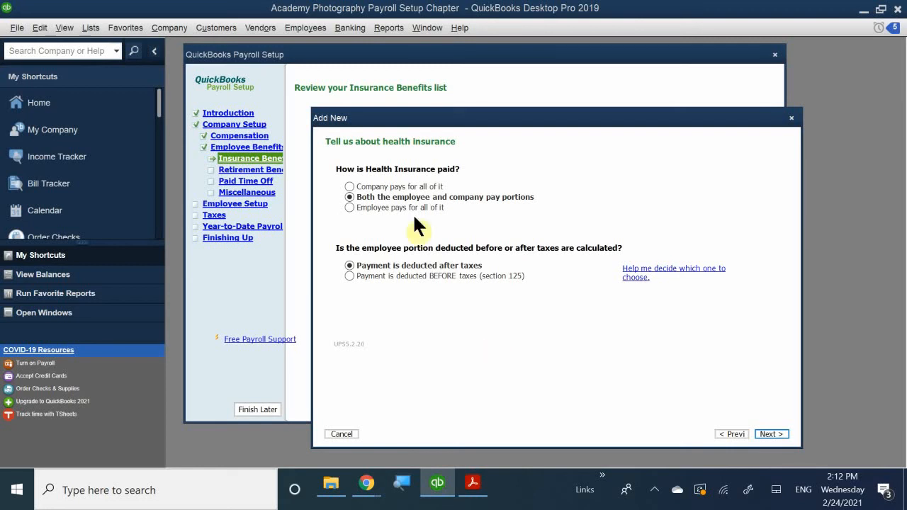
Accept the shared, after-tax health insurance deduction and continue to its payment schedule.
left_click(772, 435)
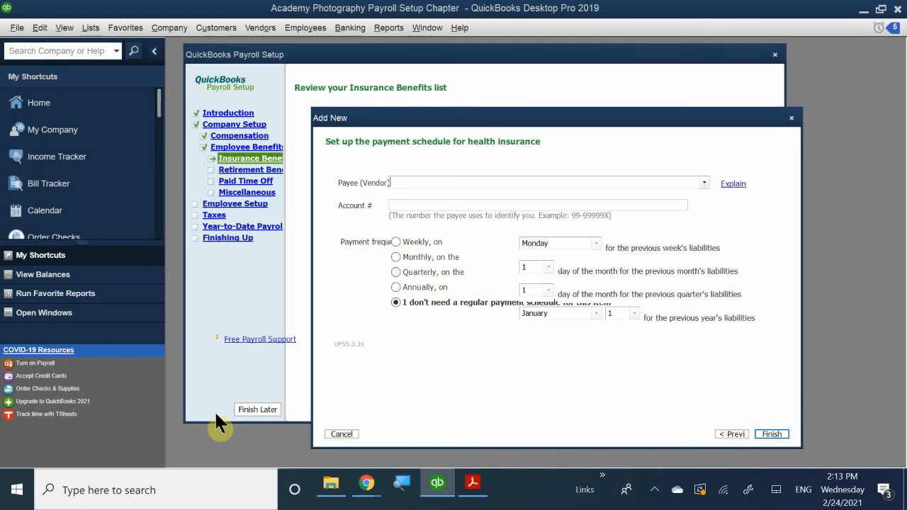
Enter Merrill Lynch as the health insurance Payee (Vendor) using QuickFill.
type("N")
key("Delete")
key("BackSpace")
type("Merrill Lynch")
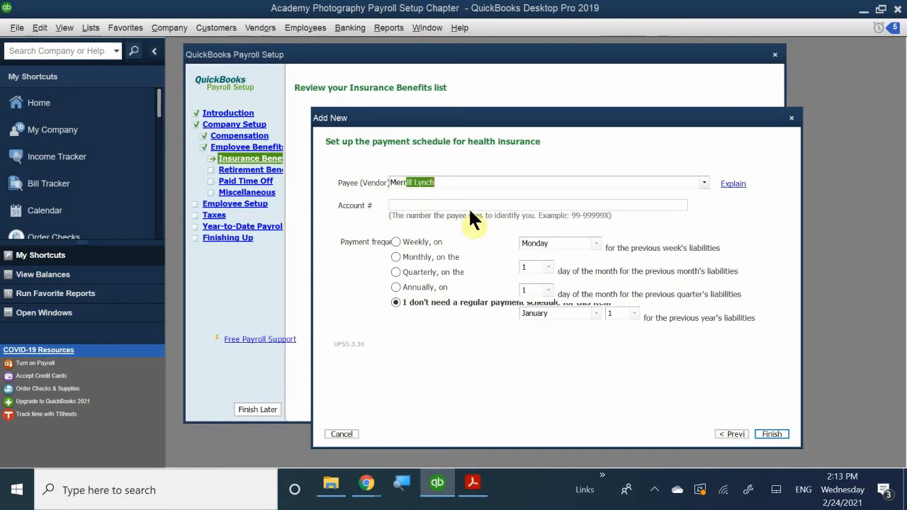
left_click(522, 184)
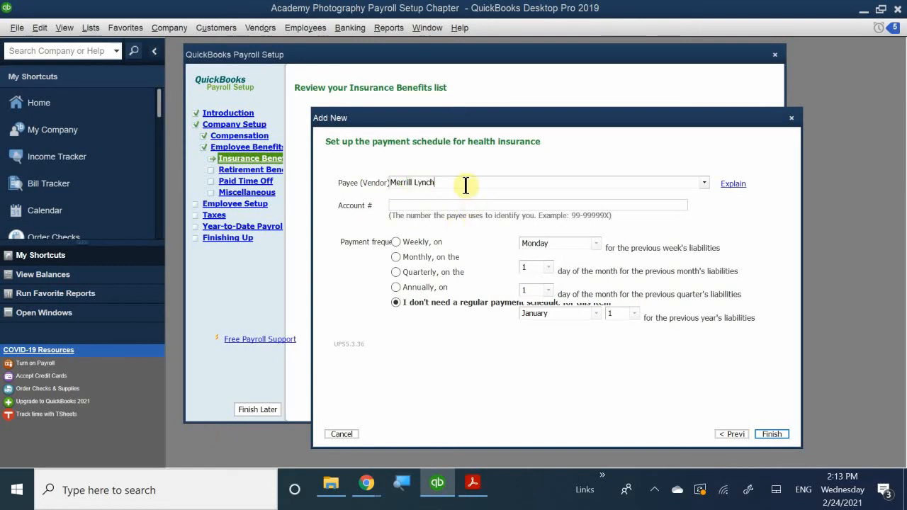
Leave the Account # field empty, erasing the partially typed '123-' number.
left_click(428, 205)
left_click(402, 197)
left_click(405, 203)
type("123-")
key("BackSpace")
key("BackSpace")
key("BackSpace")
key("BackSpace")
left_click(473, 487)
Review the QB CH 10 PDF's insurance and 401(k) steps through pages 8–9, then return to QuickBooks.
scroll(418, 322, "down", 5)
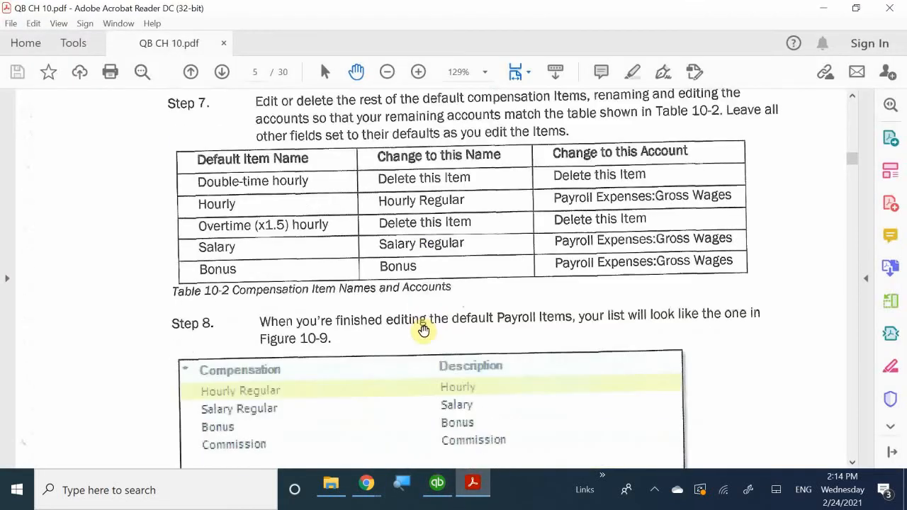
scroll(423, 331, "down", 10)
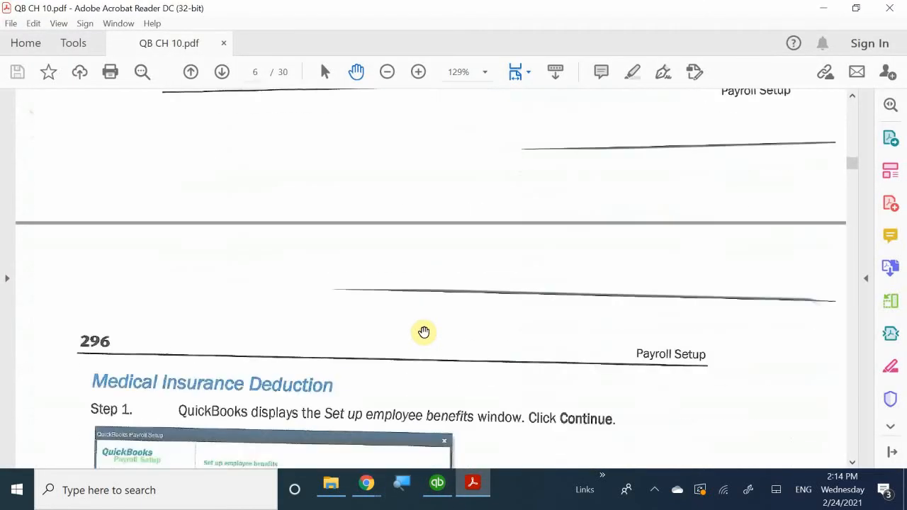
scroll(422, 332, "down", 10)
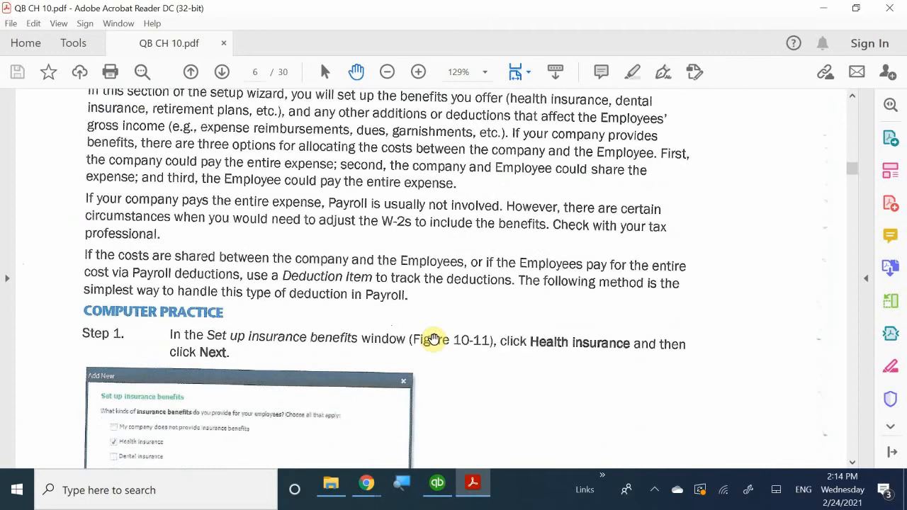
scroll(434, 340, "down", 3)
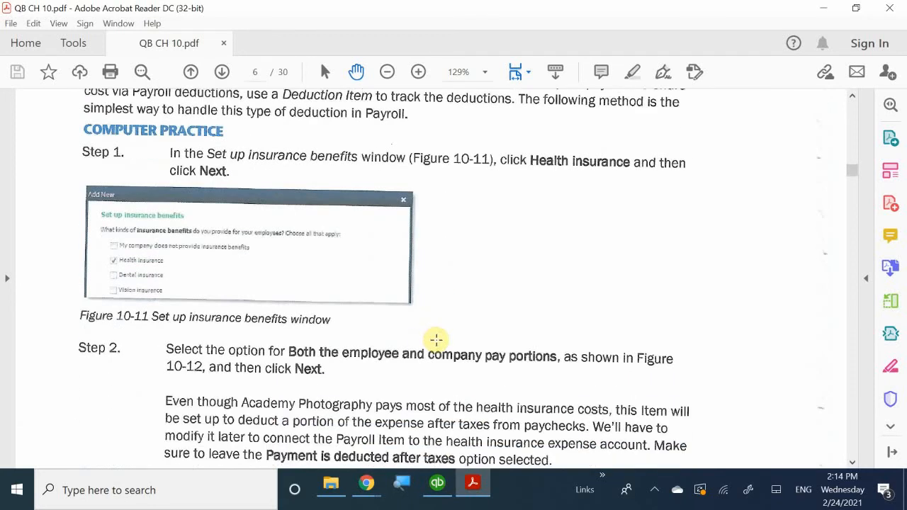
scroll(439, 331, "down", 9)
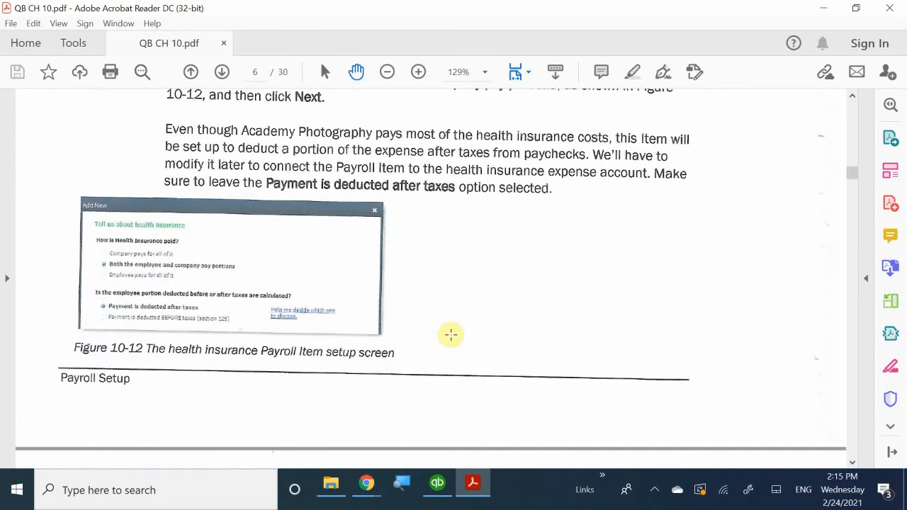
scroll(450, 334, "down", 11)
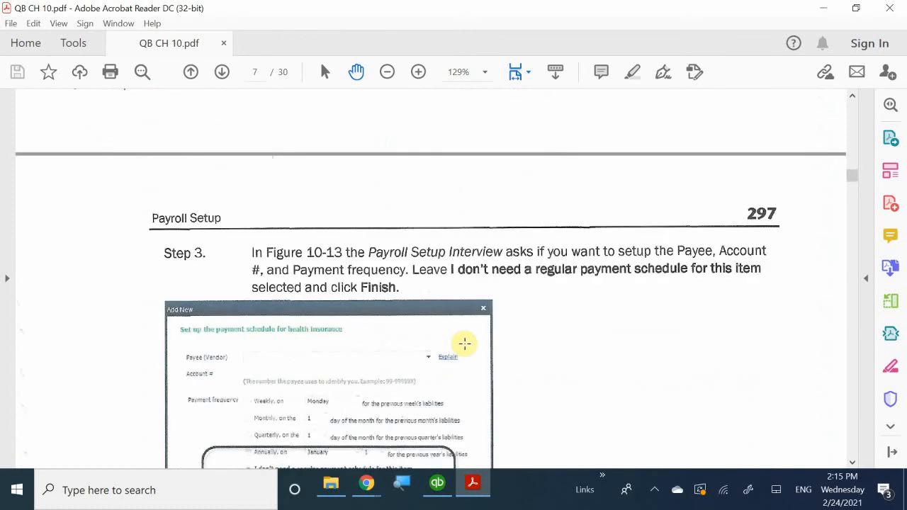
scroll(464, 343, "down", 2)
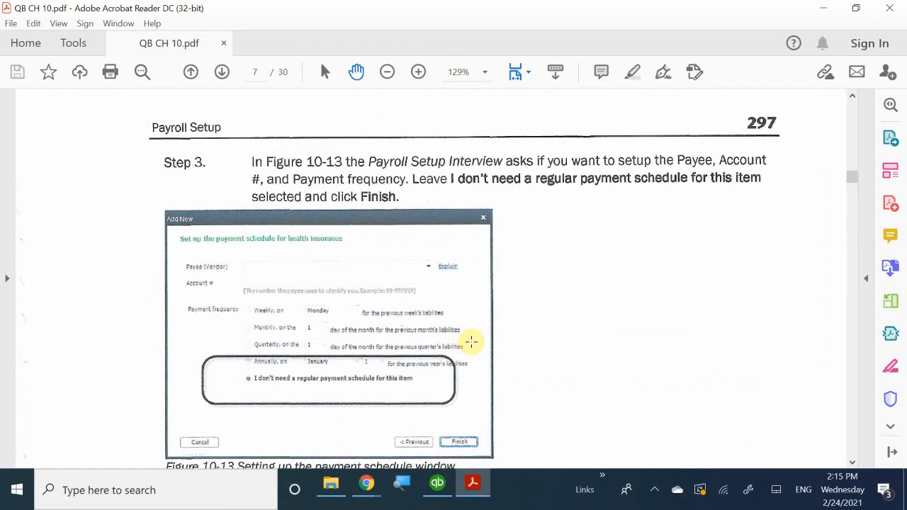
scroll(471, 343, "down", 10)
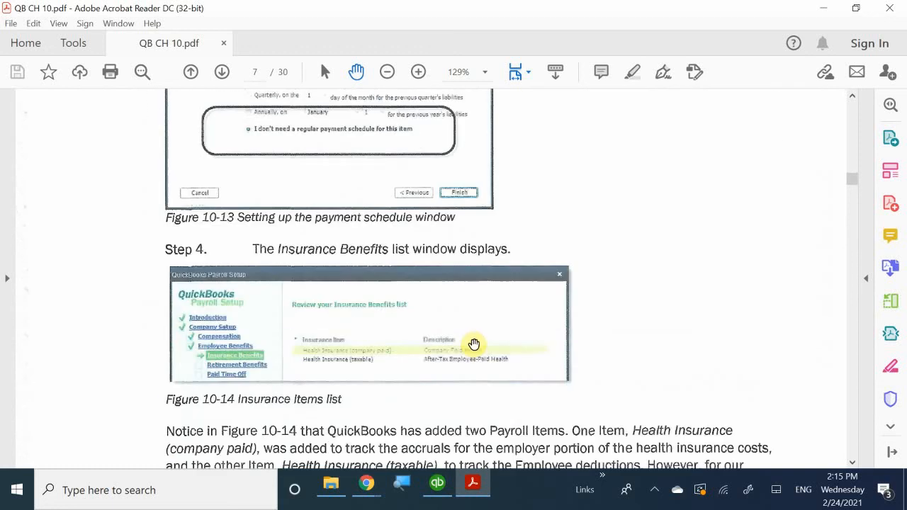
scroll(473, 343, "up", 3)
scroll(473, 343, "down", 11)
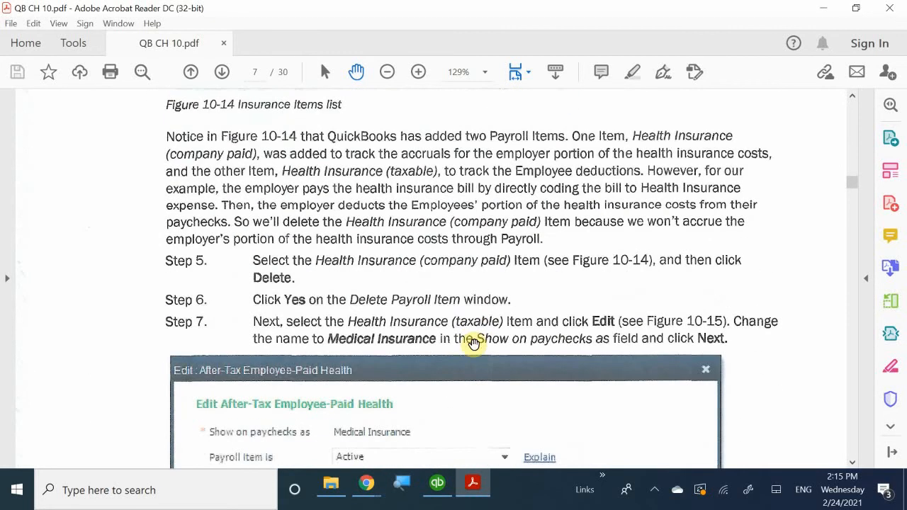
scroll(472, 343, "down", 1)
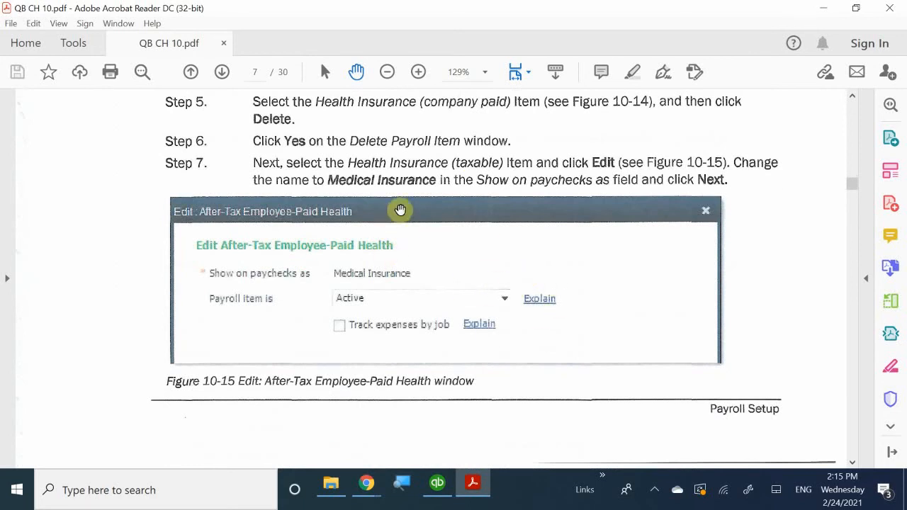
scroll(497, 265, "down", 13)
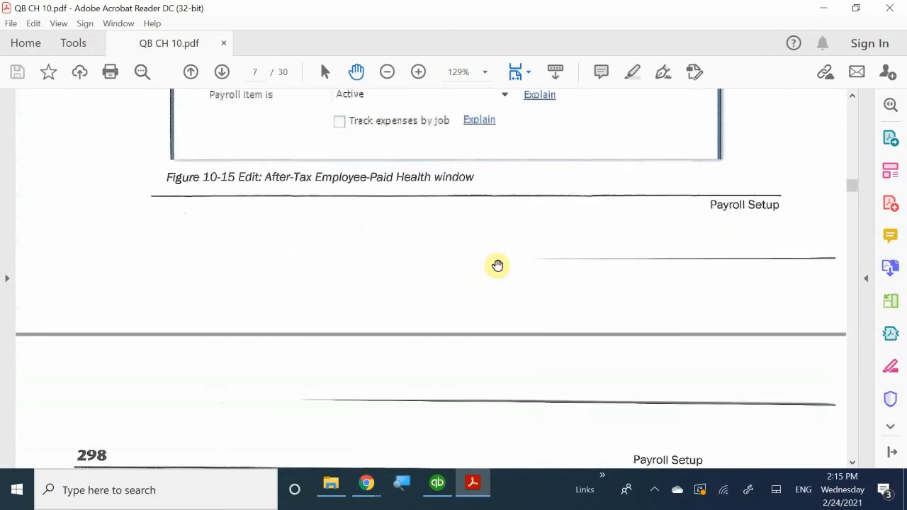
scroll(497, 265, "down", 5)
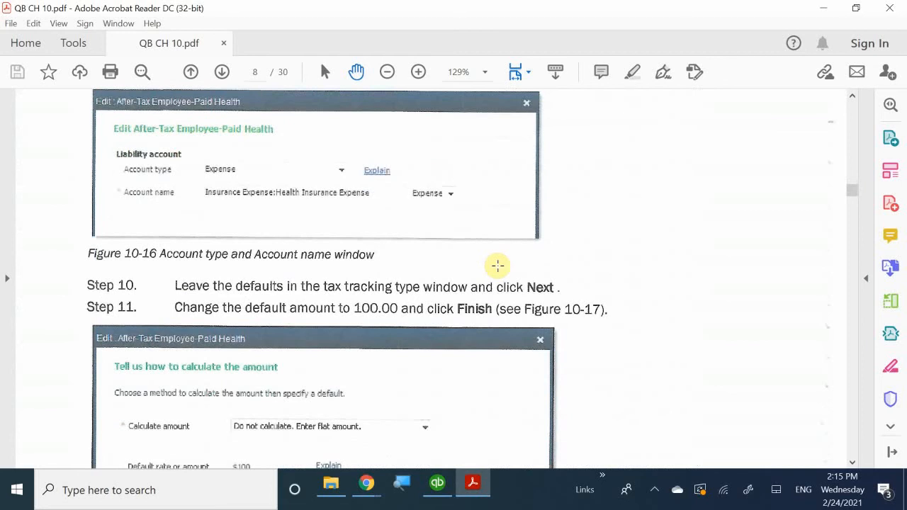
scroll(497, 265, "up", 2)
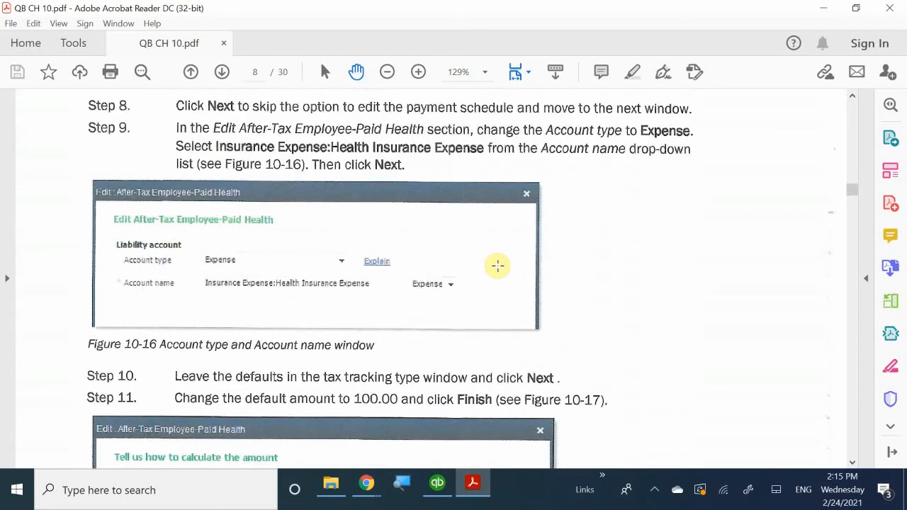
scroll(497, 264, "down", 7)
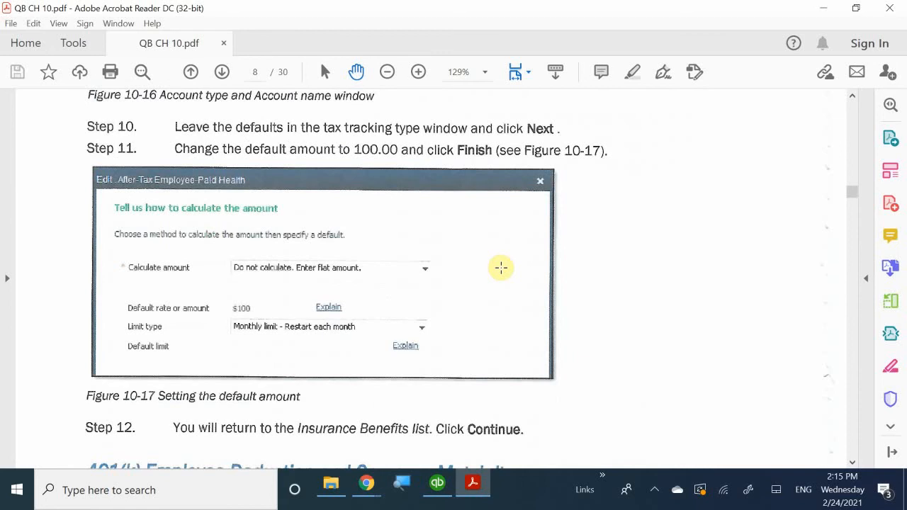
scroll(508, 255, "down", 6)
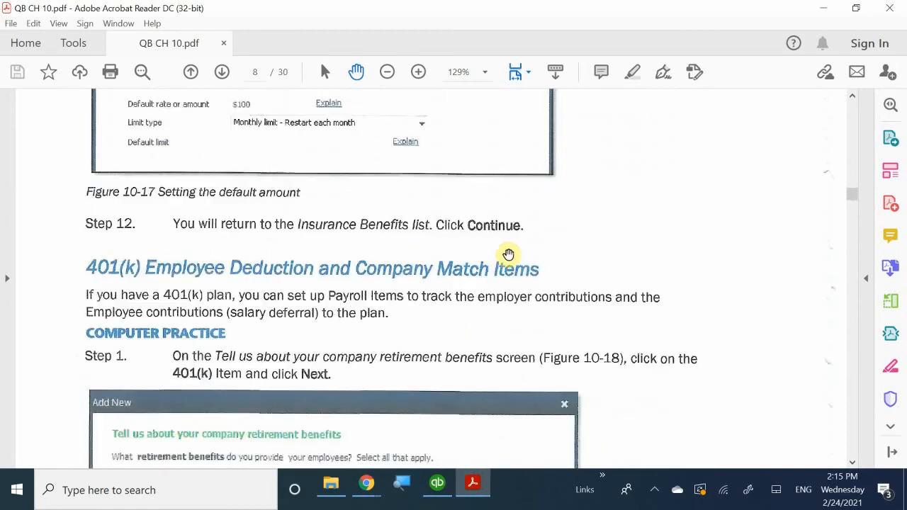
scroll(508, 254, "down", 9)
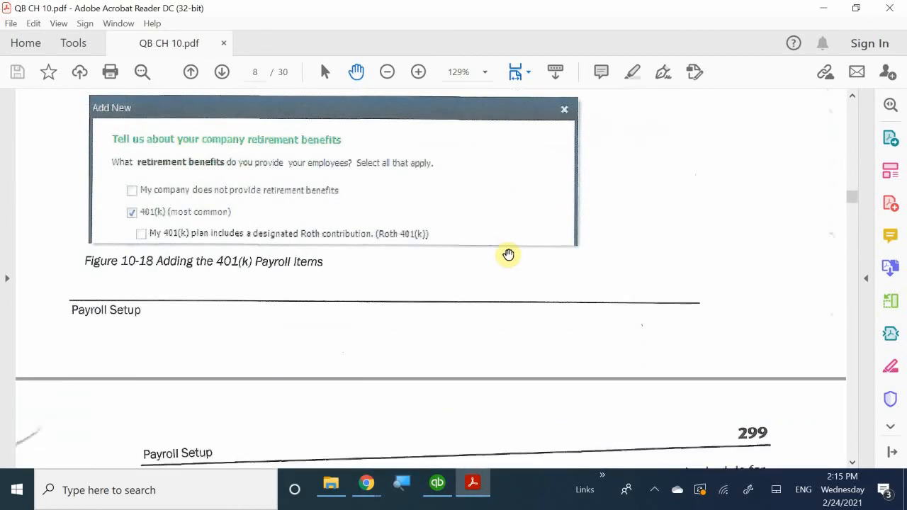
scroll(508, 254, "down", 9)
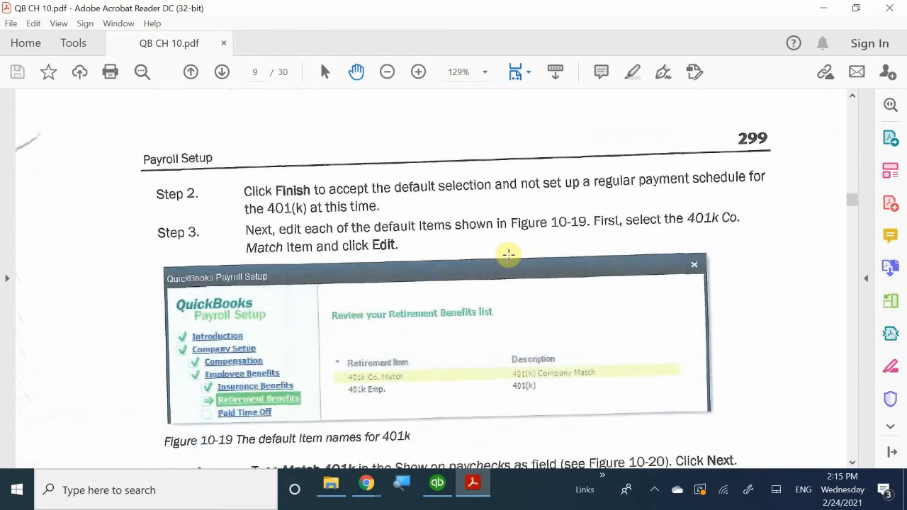
scroll(508, 254, "down", 1)
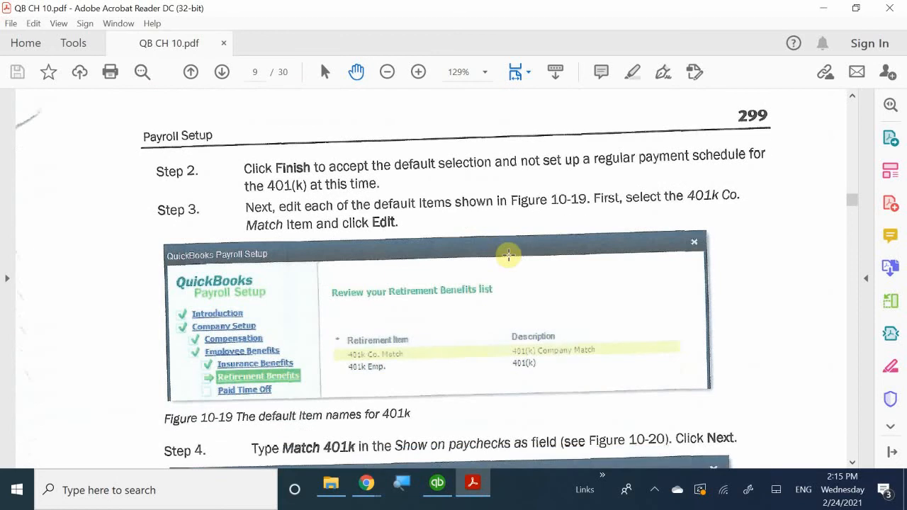
scroll(508, 254, "up", 17)
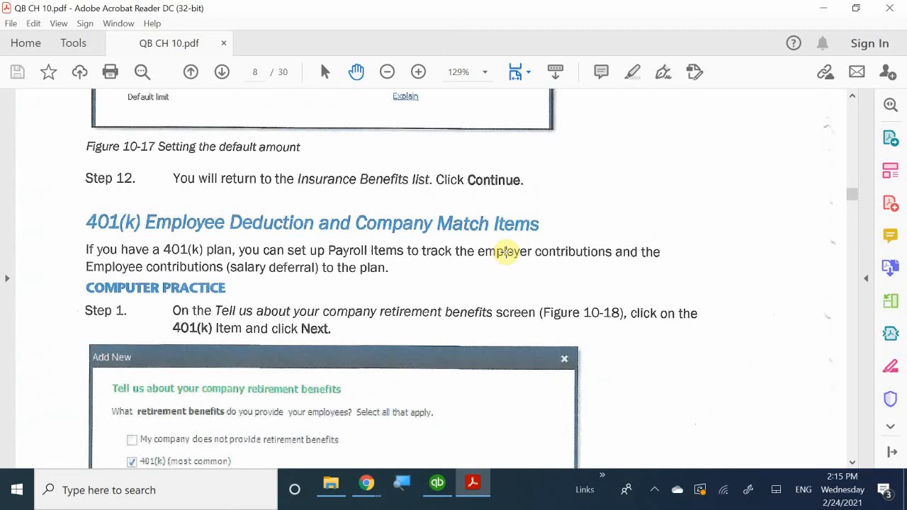
left_click(435, 485)
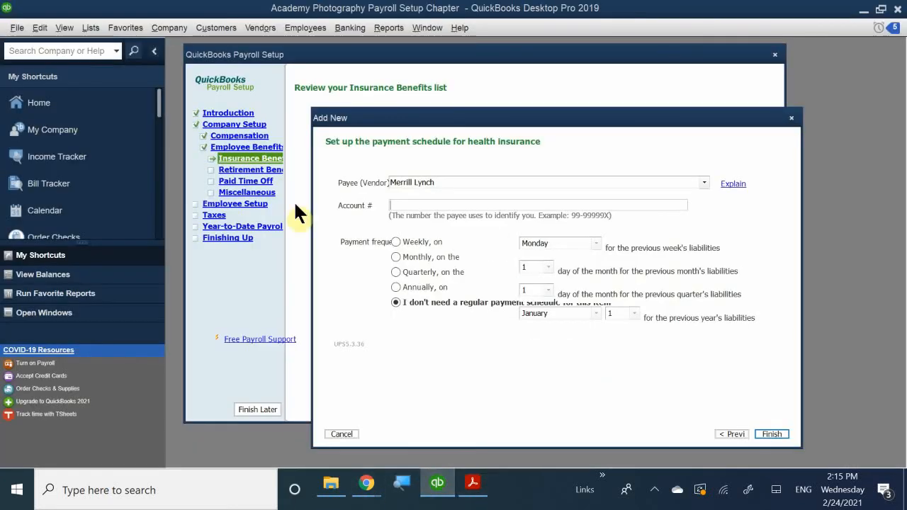
Finish health insurance with no regular payment schedule and select the Health Insurance (company paid) item.
left_click_drag(482, 122, 377, 55)
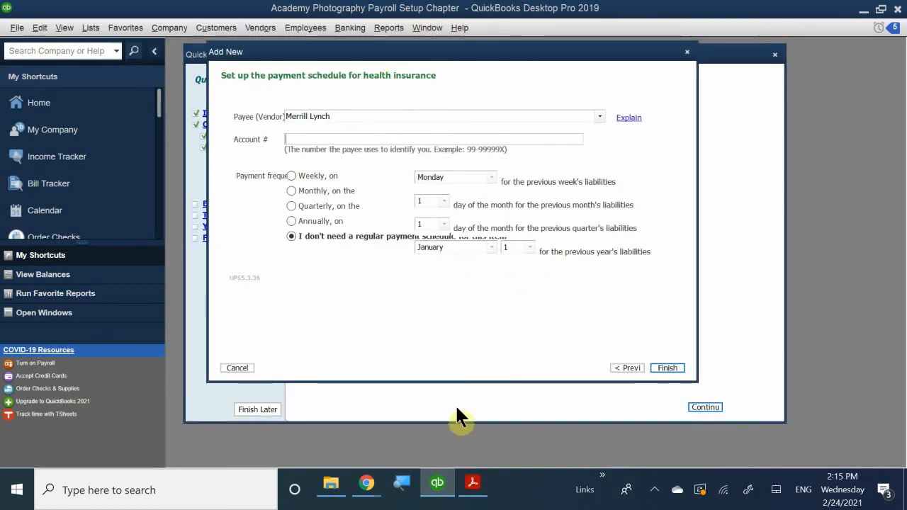
left_click(667, 368)
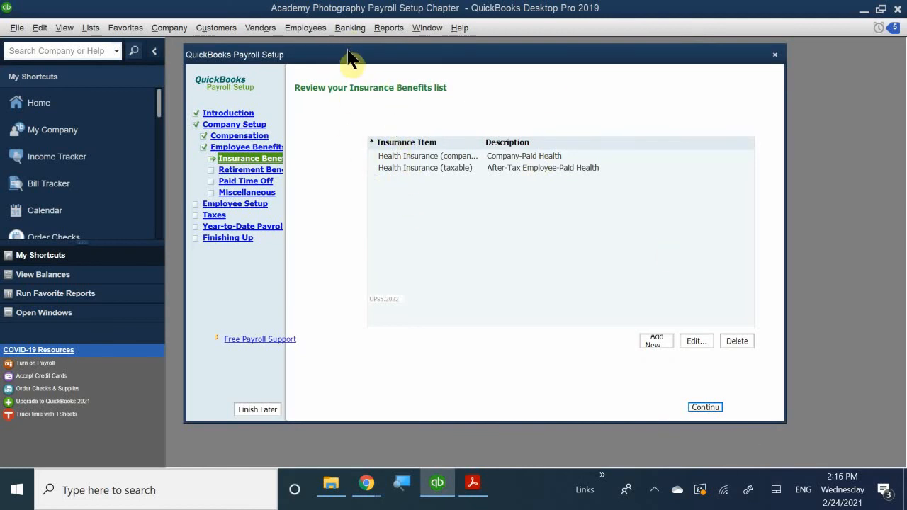
left_click_drag(347, 58, 361, 102)
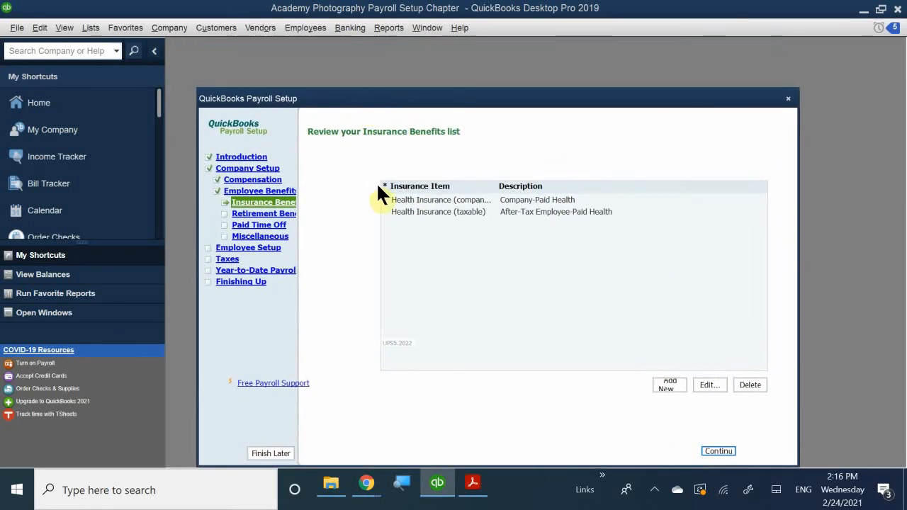
left_click(450, 199)
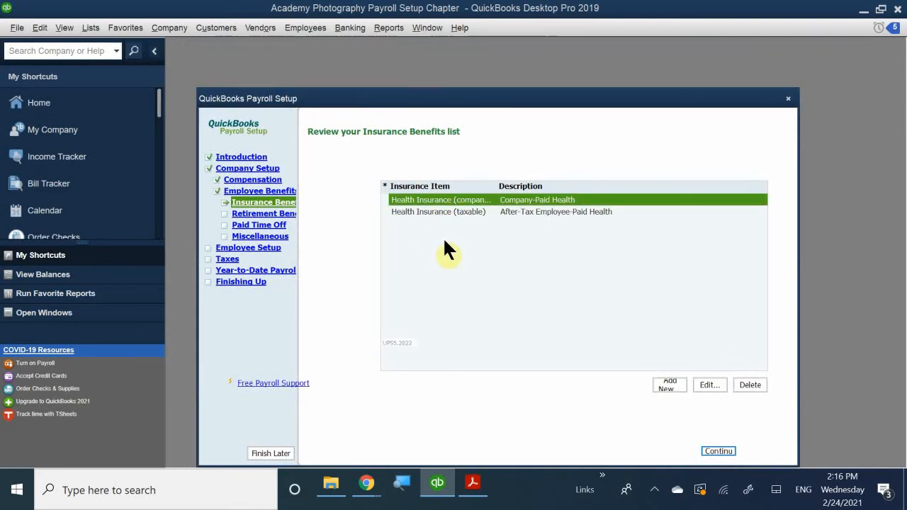
left_click(462, 214)
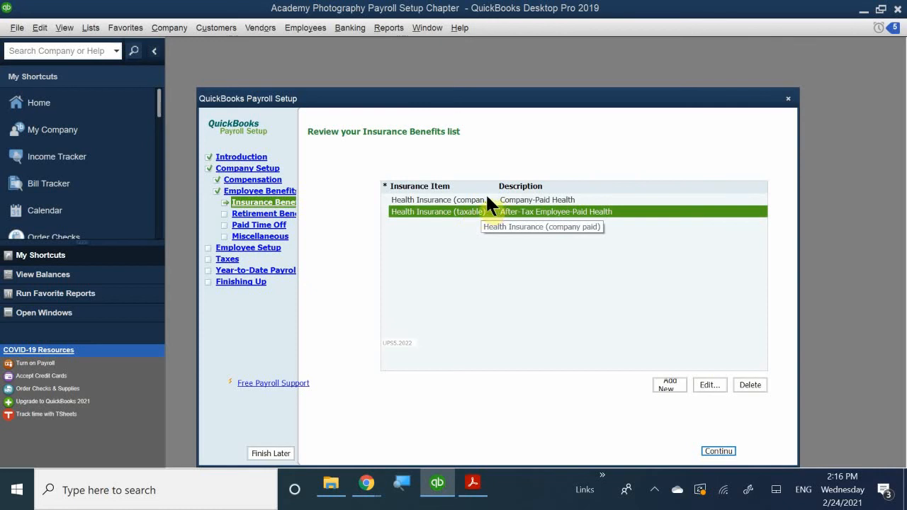
left_click(481, 201)
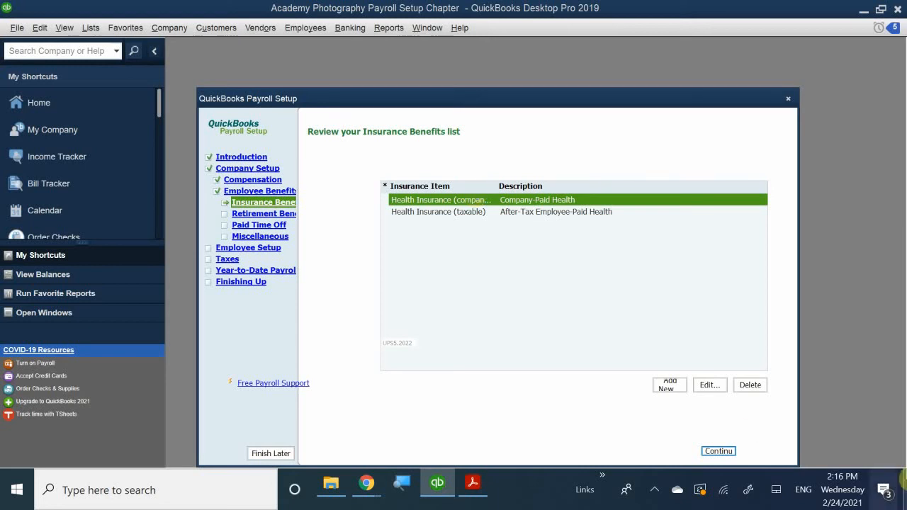
Delete the Health Insurance (company paid) item and edit Health Insurance (taxable).
left_click(744, 384)
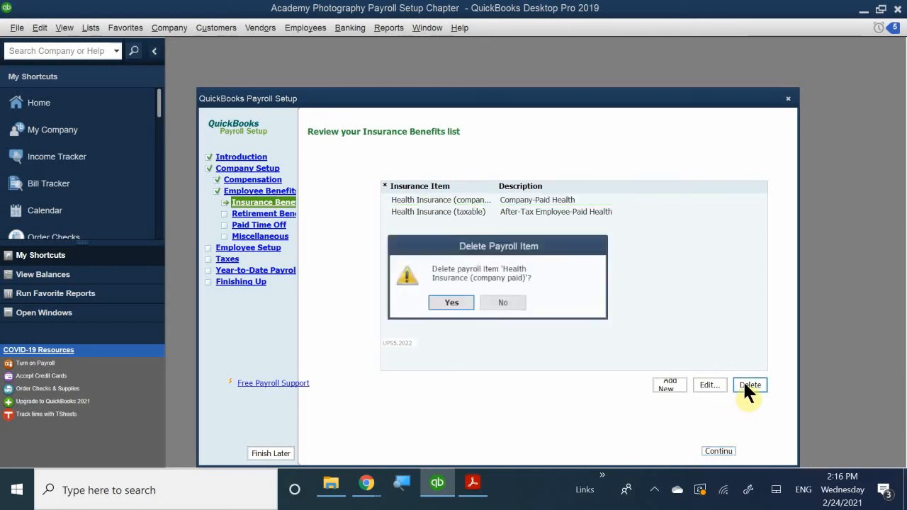
left_click(451, 301)
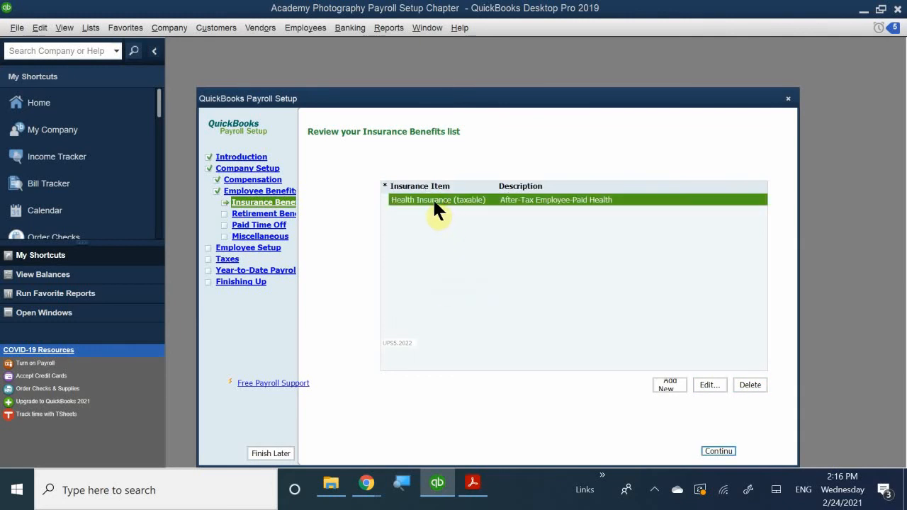
left_click(706, 385)
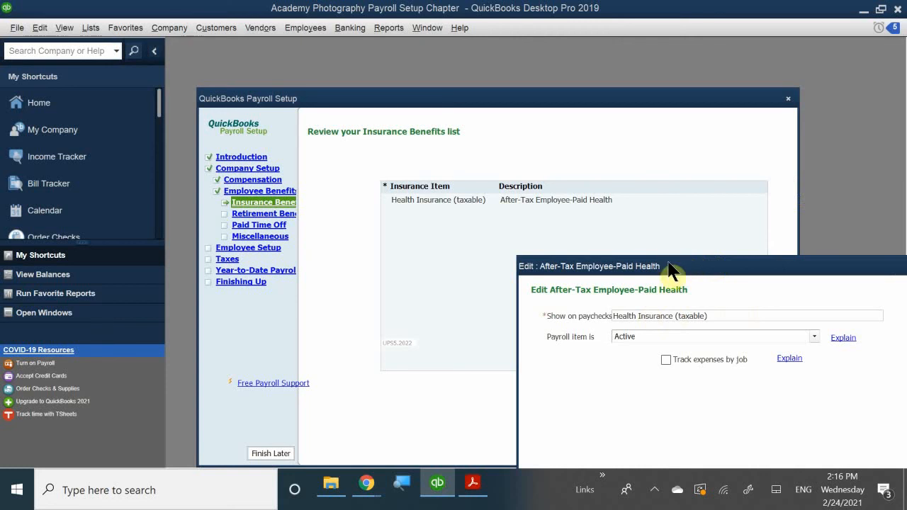
Change the item's paycheck label to 'Medical Insurance'.
mouse_move(671, 267)
left_mouse_down()
mouse_move(465, 204)
mouse_move(499, 212)
mouse_move(493, 204)
mouse_move(503, 201)
left_mouse_up()
left_click_drag(556, 252, 444, 229)
key("Delete")
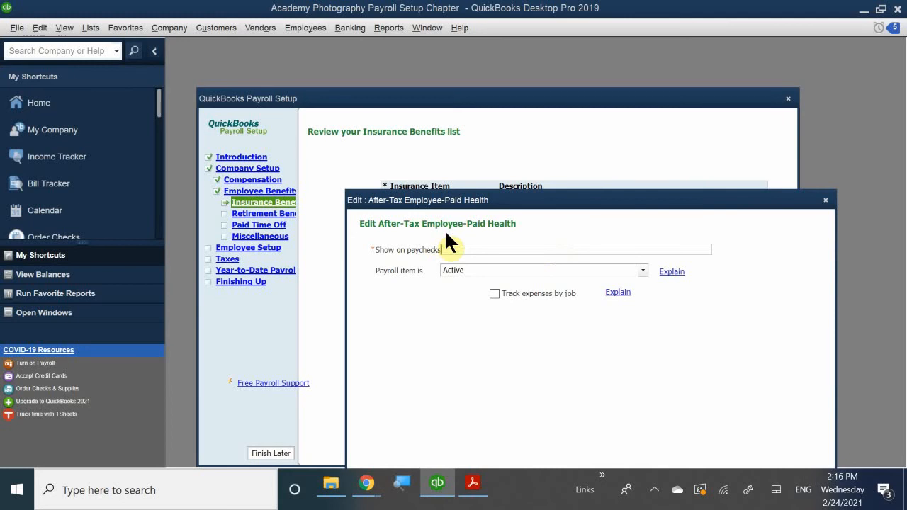
type("Medical Insurance")
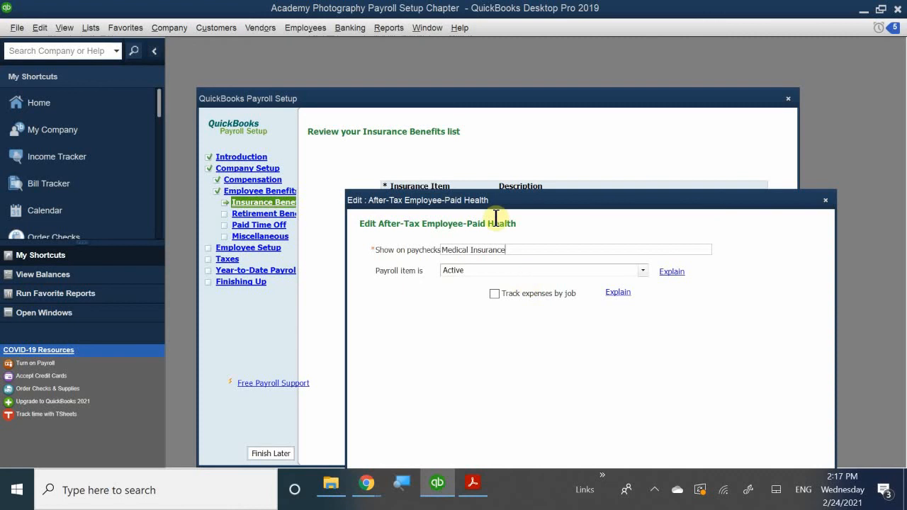
Clear Merrill Lynch from the Payee (Vendor) field on the payment schedule page.
left_click_drag(449, 201, 384, 119)
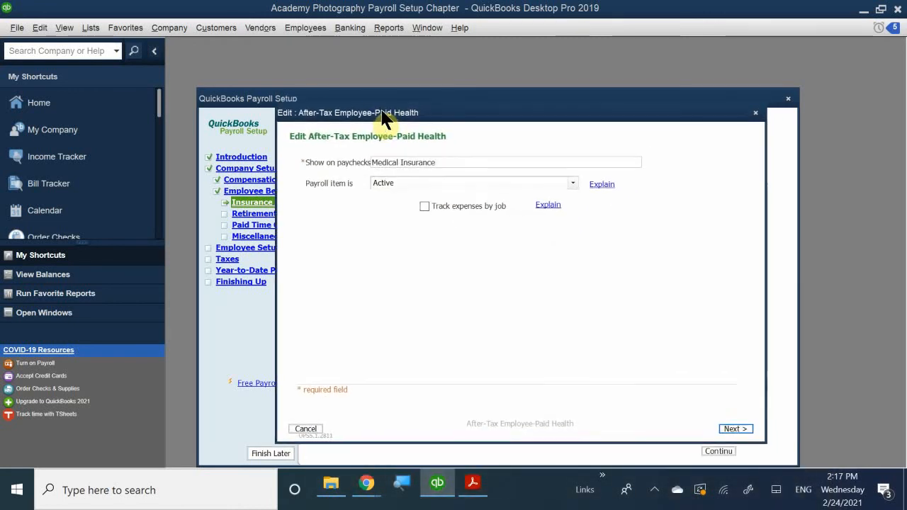
left_click(732, 428)
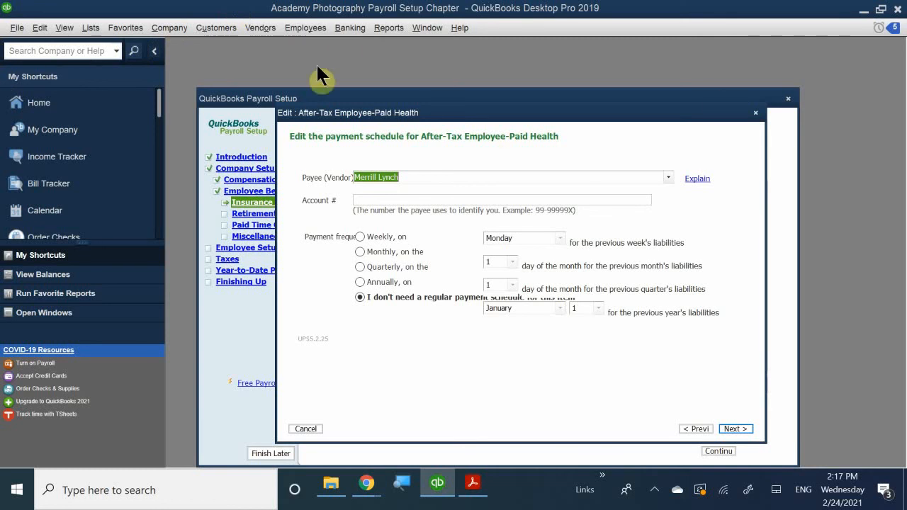
left_click(424, 180)
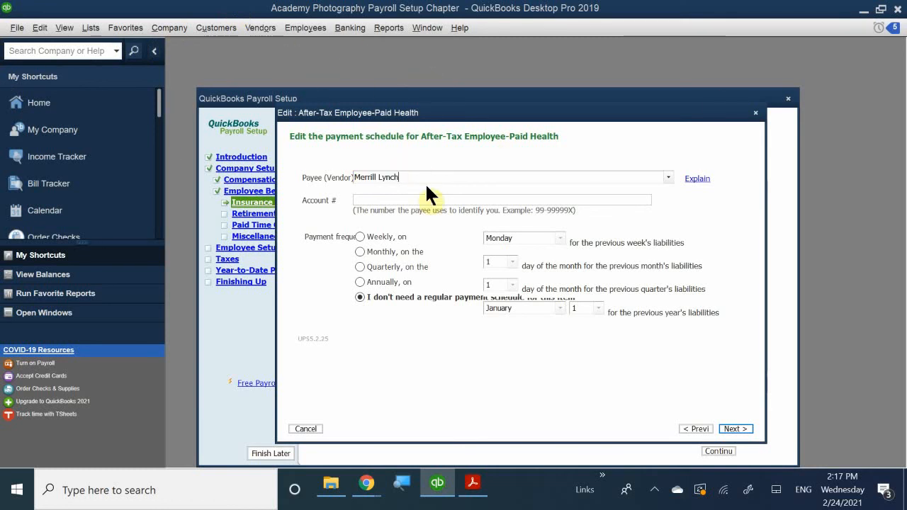
left_click_drag(400, 178, 307, 166)
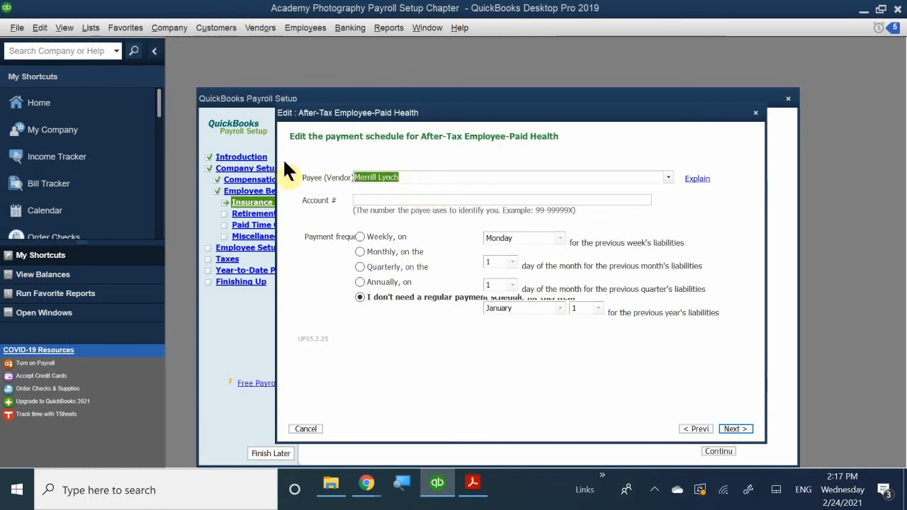
key("BackSpace")
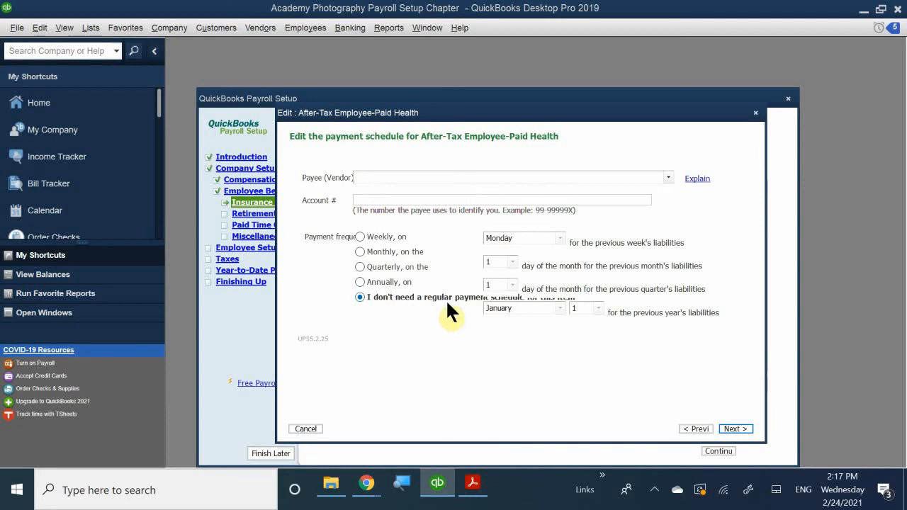
Set the account type to Expense with account Insurance Expense:Health Insurance Expense.
left_click(734, 429)
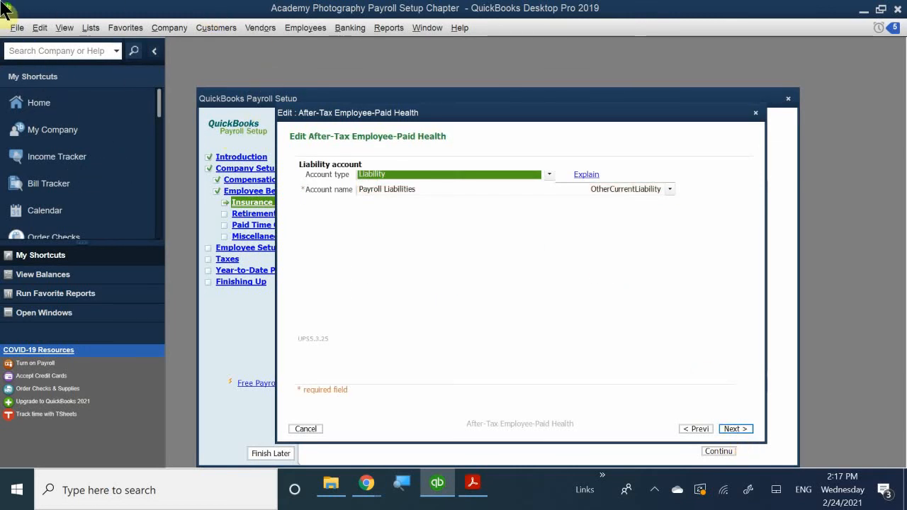
left_click(392, 185)
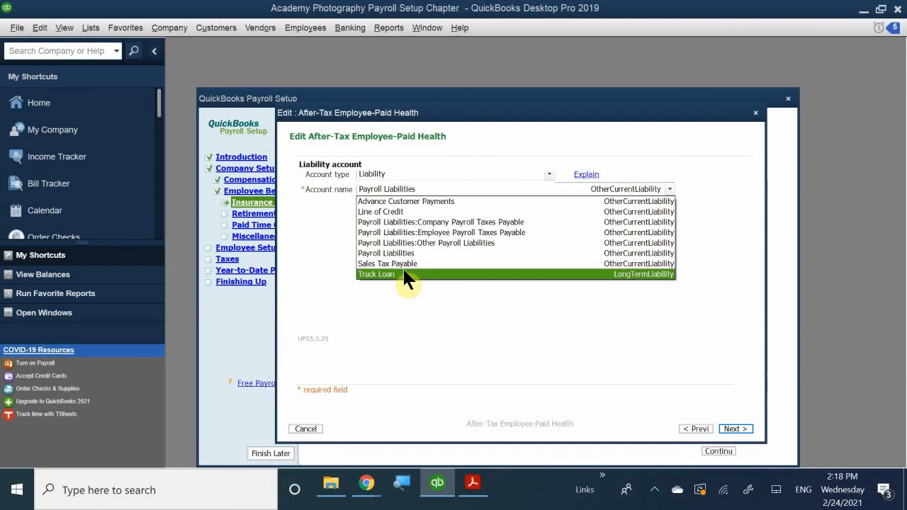
left_click(390, 290)
left_click(387, 170)
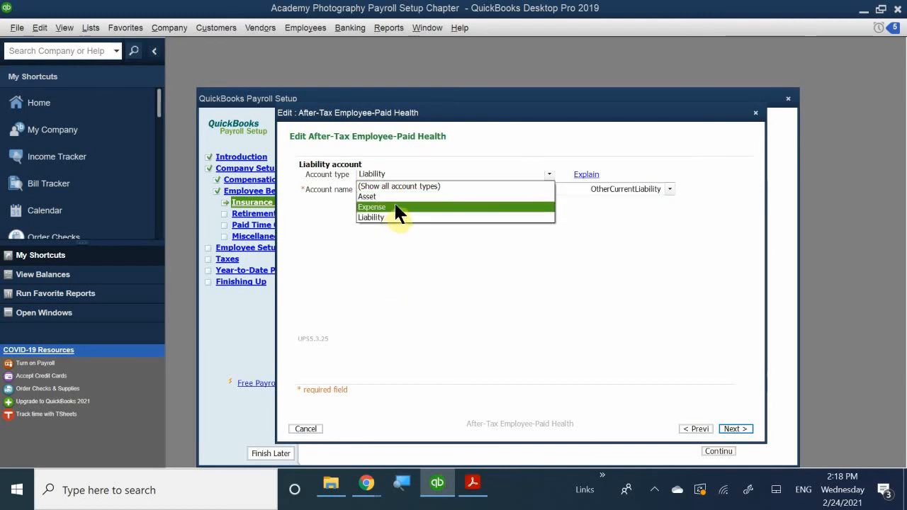
left_click(392, 205)
left_click(394, 193)
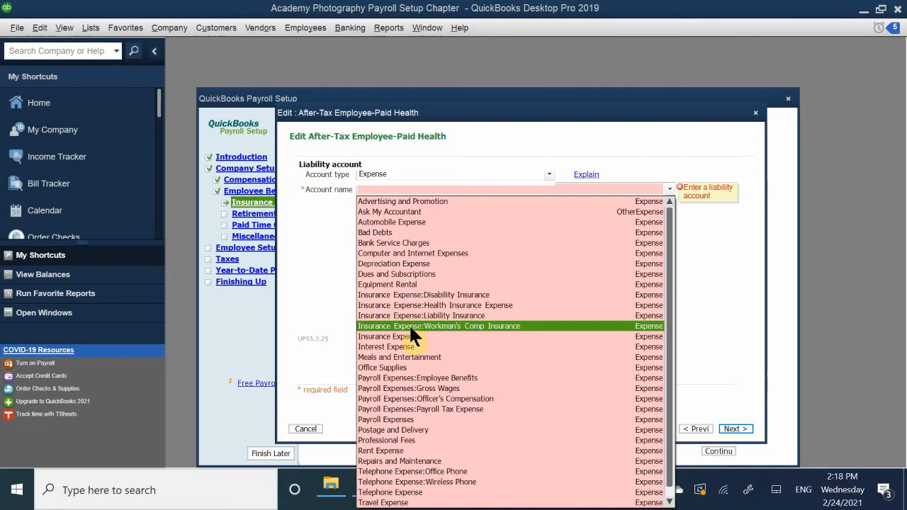
left_click(417, 303)
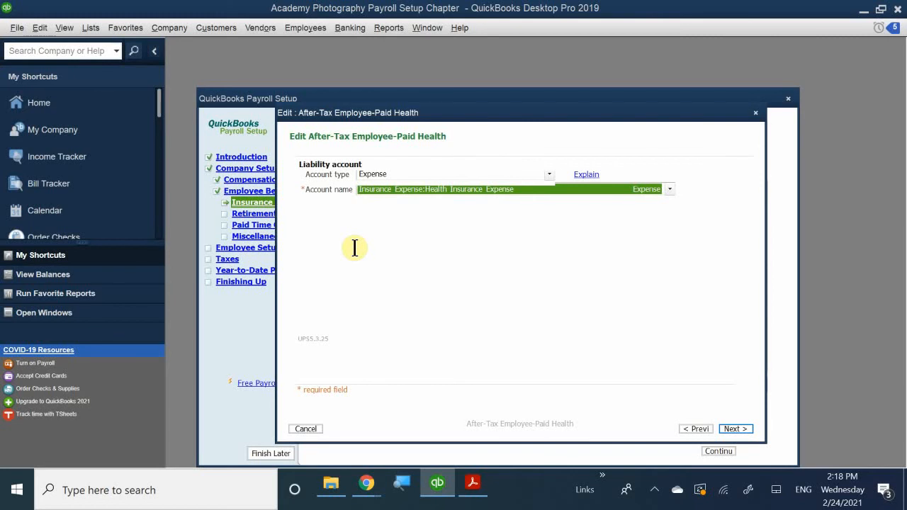
Keep tax tracking type None with standard tax settings and continue to amount calculation.
left_click(732, 428)
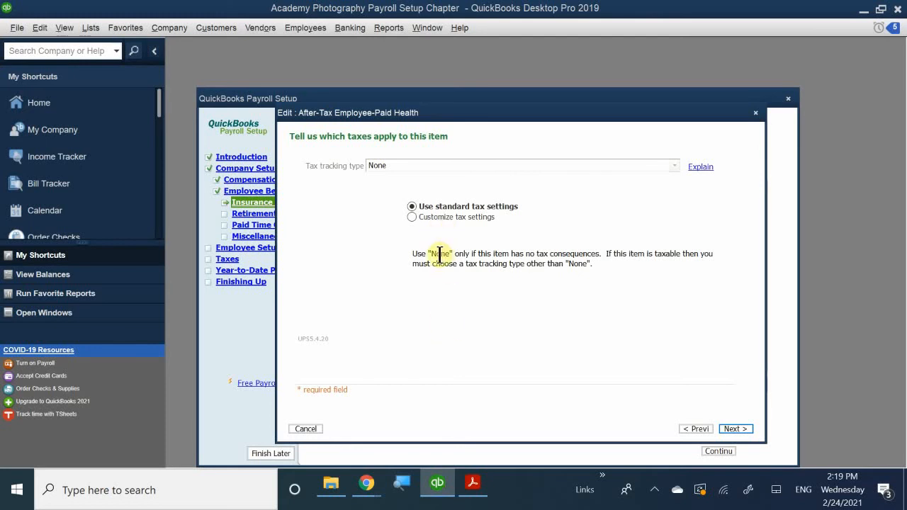
left_click(735, 429)
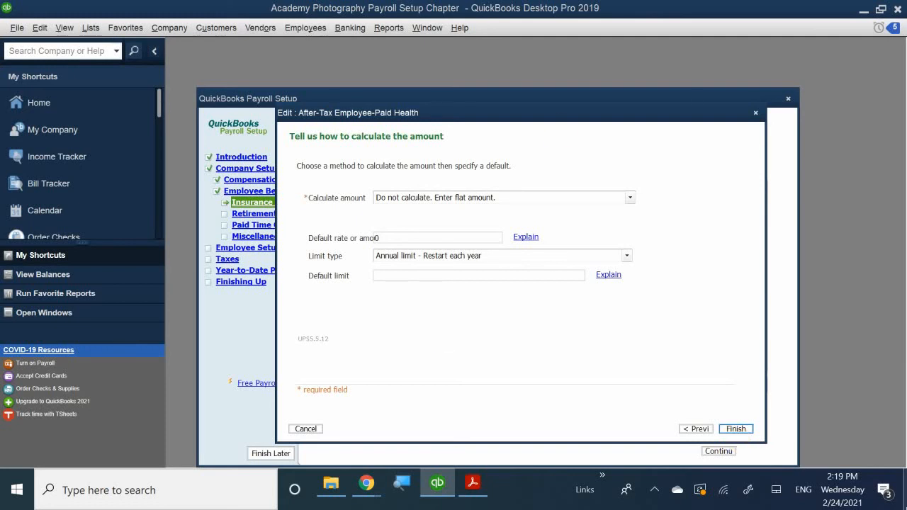
Accept the flat-amount calculation defaults and finish the Medical Insurance item.
left_click(734, 429)
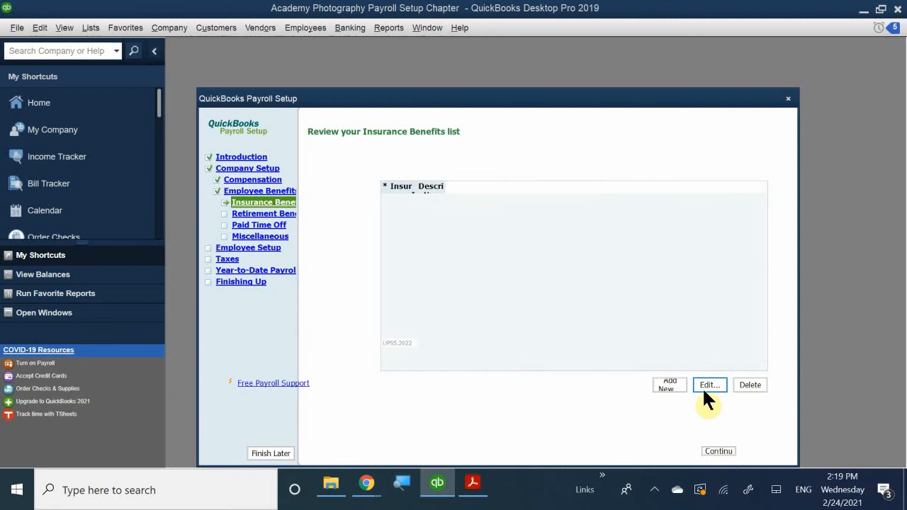
left_click(440, 246)
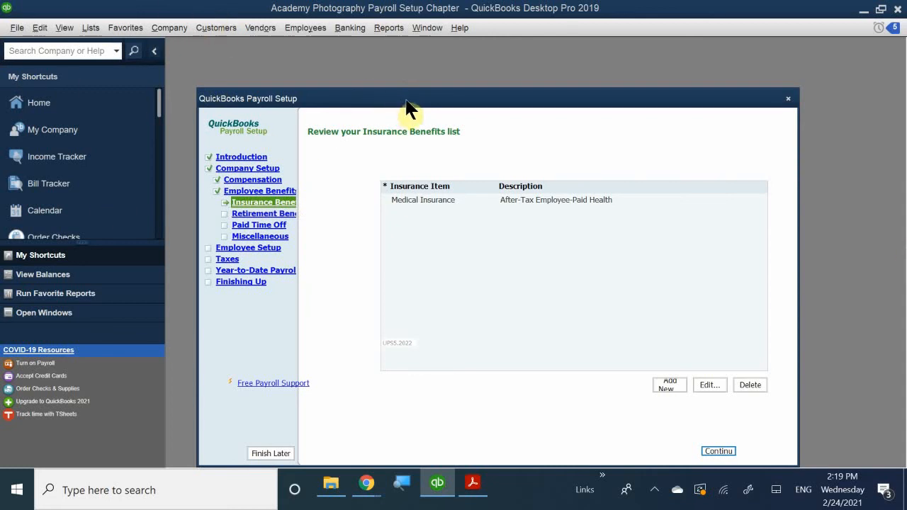
left_click_drag(404, 104, 418, 90)
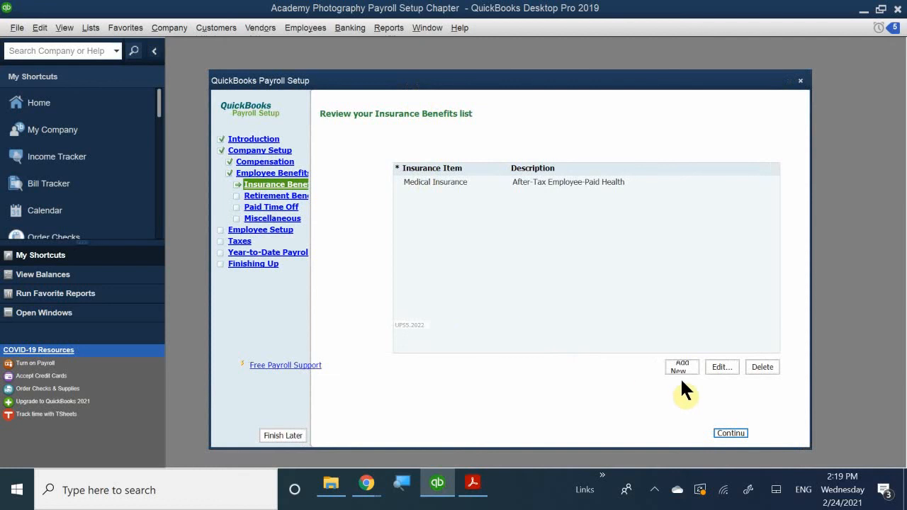
Choose 401(k) (most common) as the company's retirement benefit and continue to its payment schedule.
left_click(731, 434)
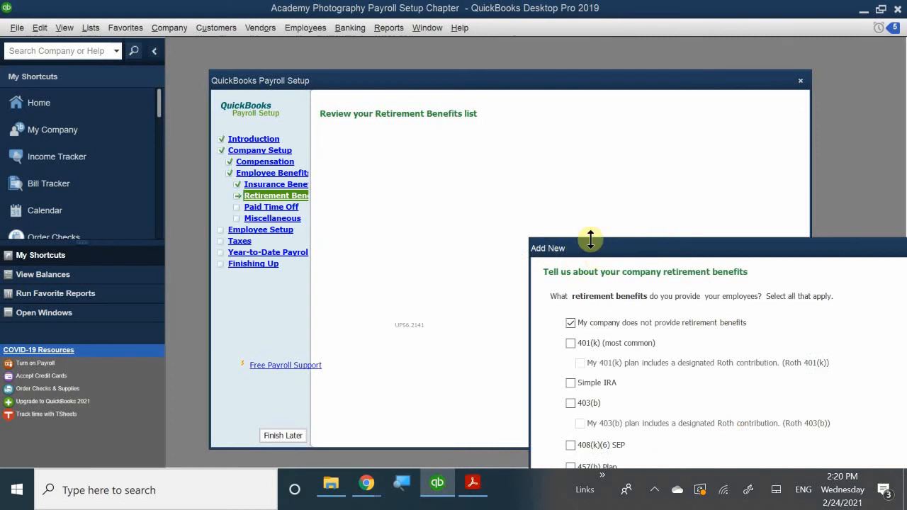
left_click_drag(595, 244, 414, 130)
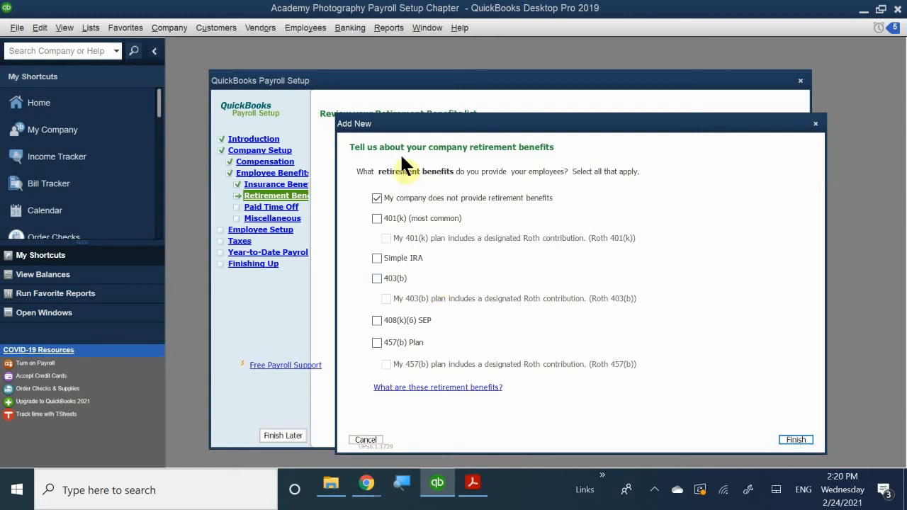
left_click(376, 218)
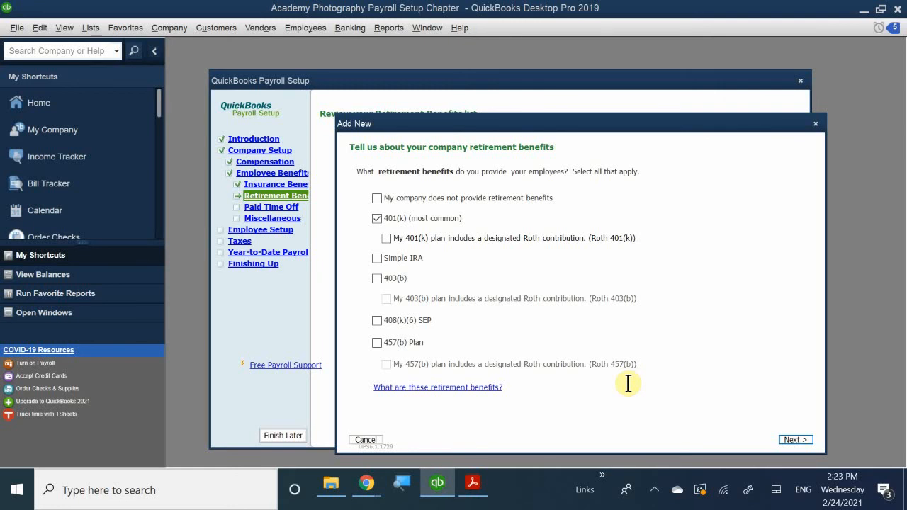
left_click(794, 439)
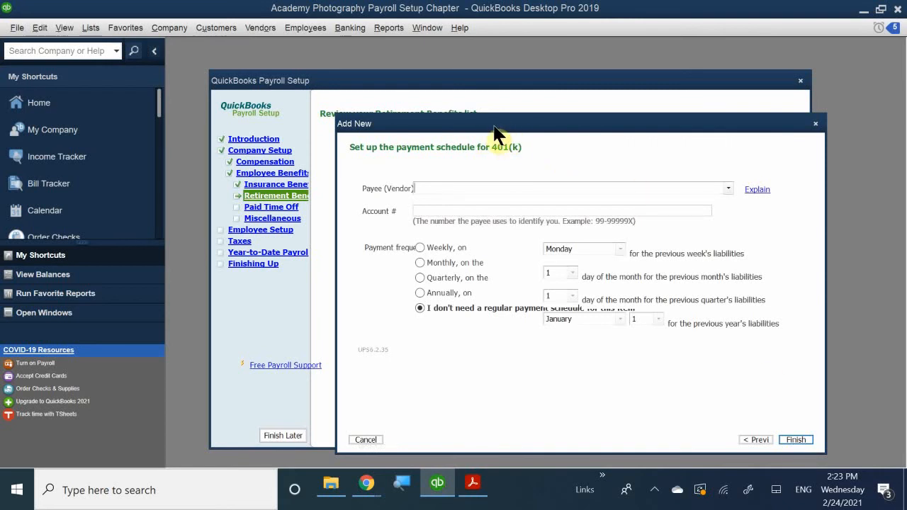
Finish the 401(k) setup, creating the 401k Co. Match and 401k Emp. items.
left_click_drag(496, 127, 454, 83)
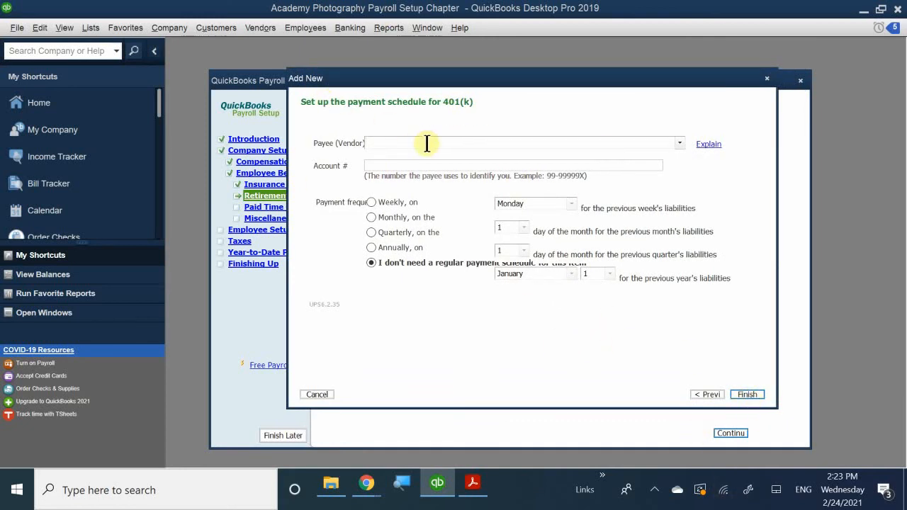
left_click(746, 393)
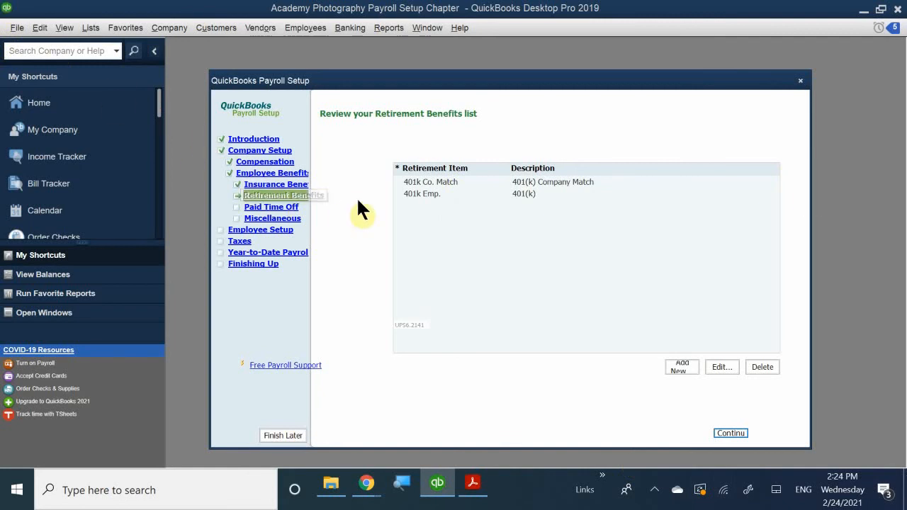
Open the 401k Co. Match item from the Retirement Benefits list for editing.
left_click(447, 182)
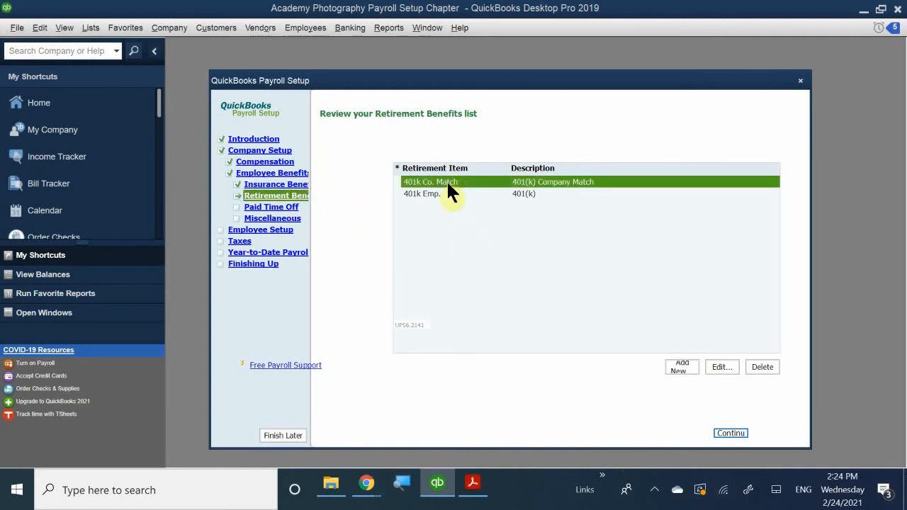
left_click(719, 366)
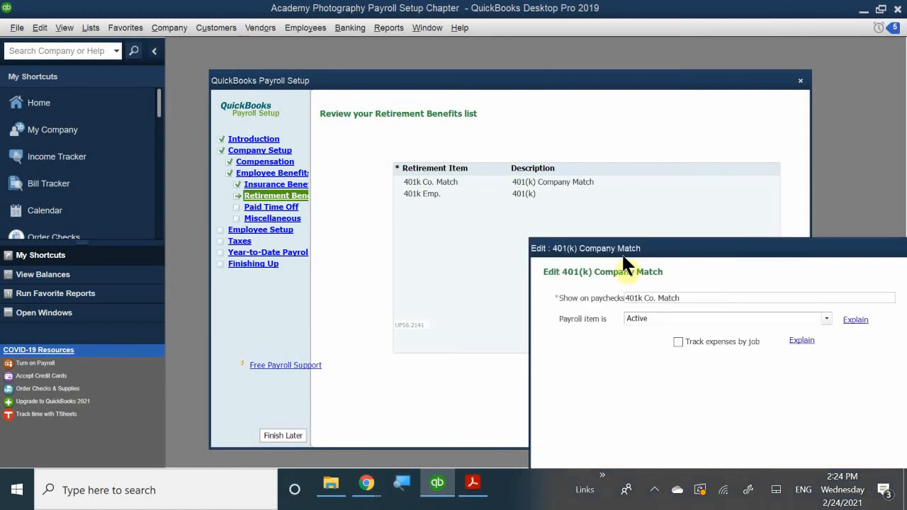
left_click_drag(652, 248, 487, 157)
Change the company match paycheck name from '401k Co. Match' to 'Match 401k'.
left_click_drag(533, 209, 380, 172)
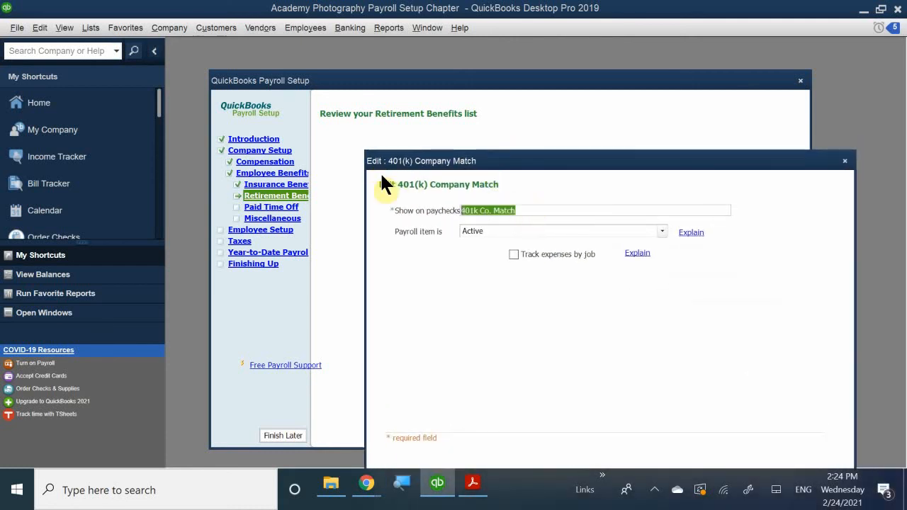
key("Delete")
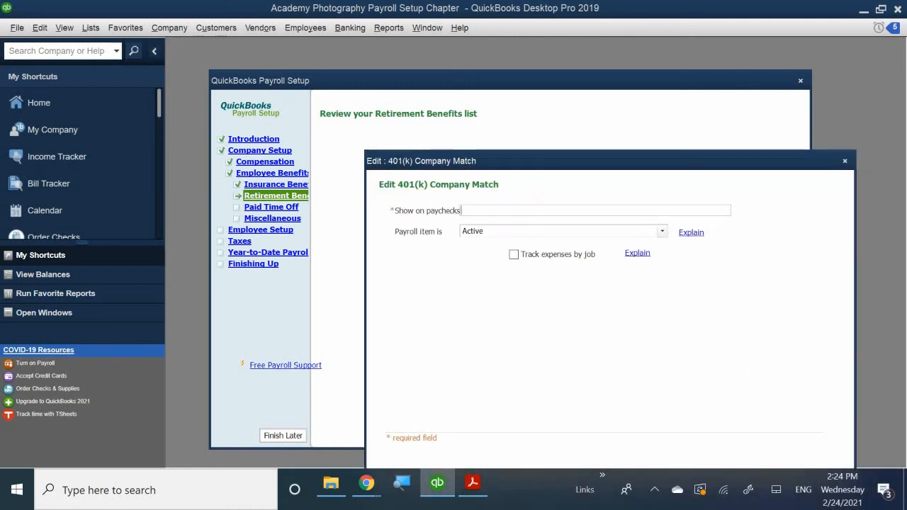
type("MAT")
key("BackSpace")
key("BackSpace")
key("BackSpace")
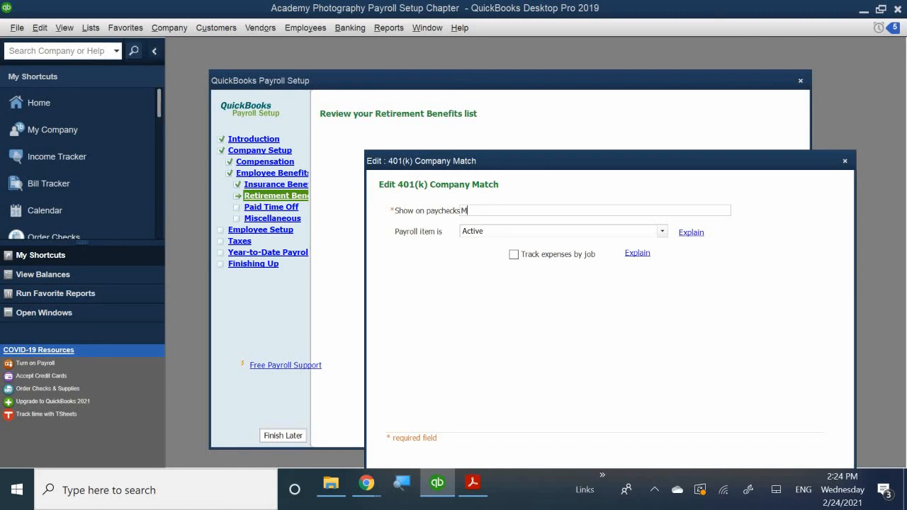
type("Matv")
key("BackSpace")
type("ch 4016")
key("BackSpace")
type("k")
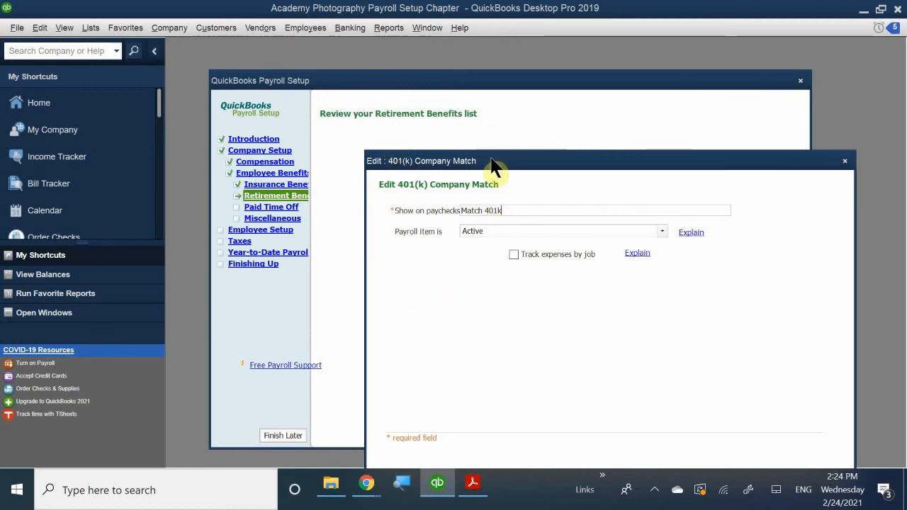
left_click_drag(494, 167, 458, 131)
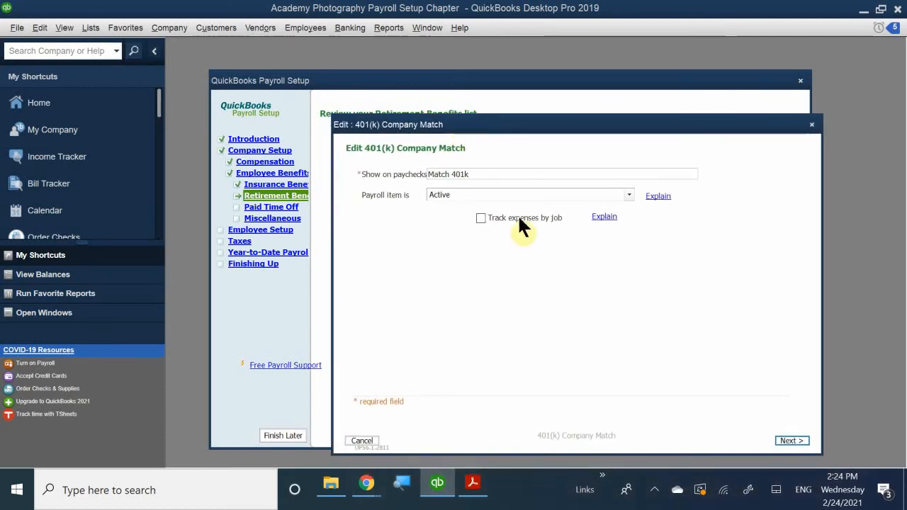
left_click(791, 441)
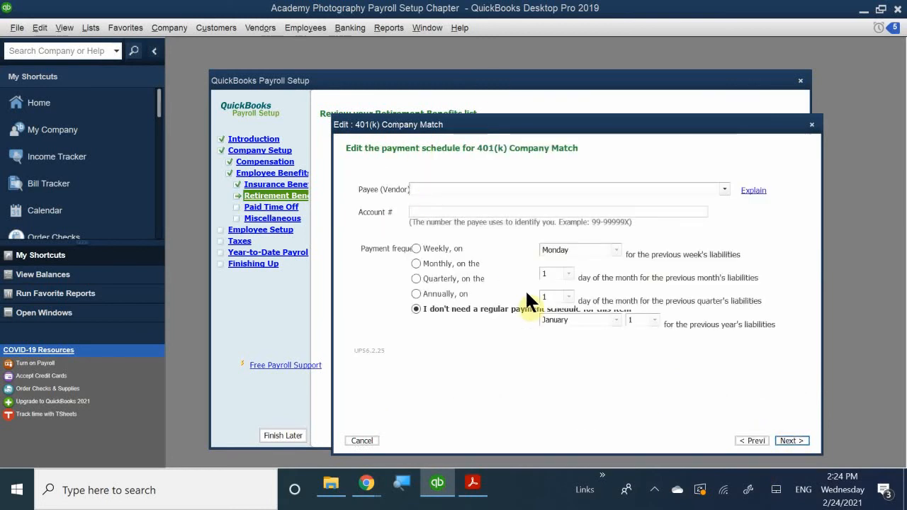
Set Merrill Lynch as the company match payee and enter the plan's account number.
type("M")
key("Delete")
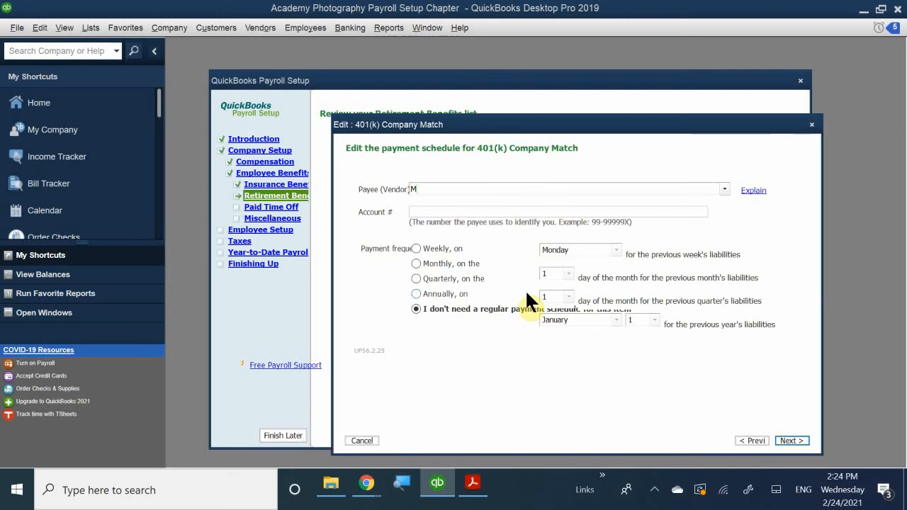
type("errill Lynch")
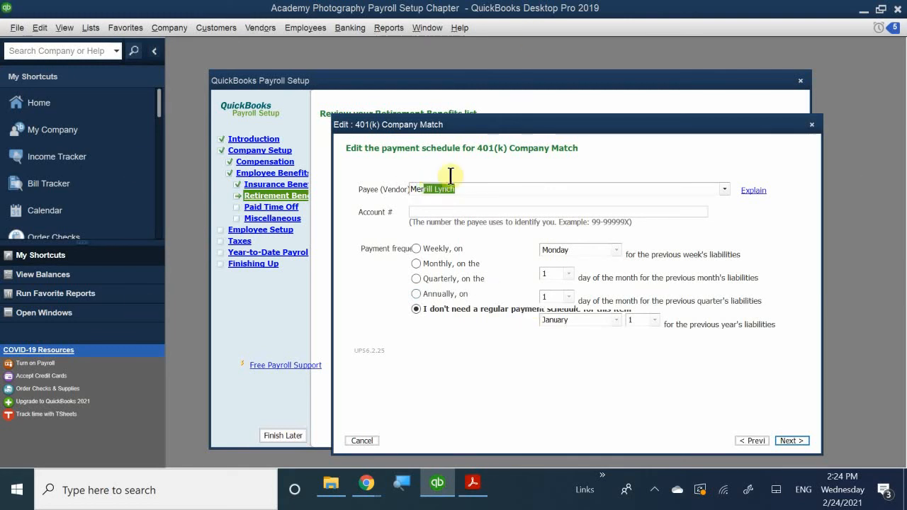
left_click(437, 213)
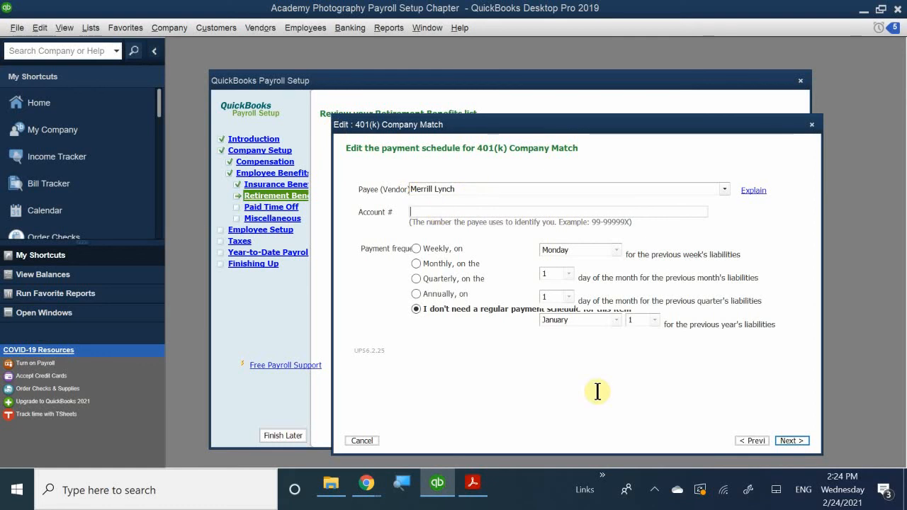
type("99-")
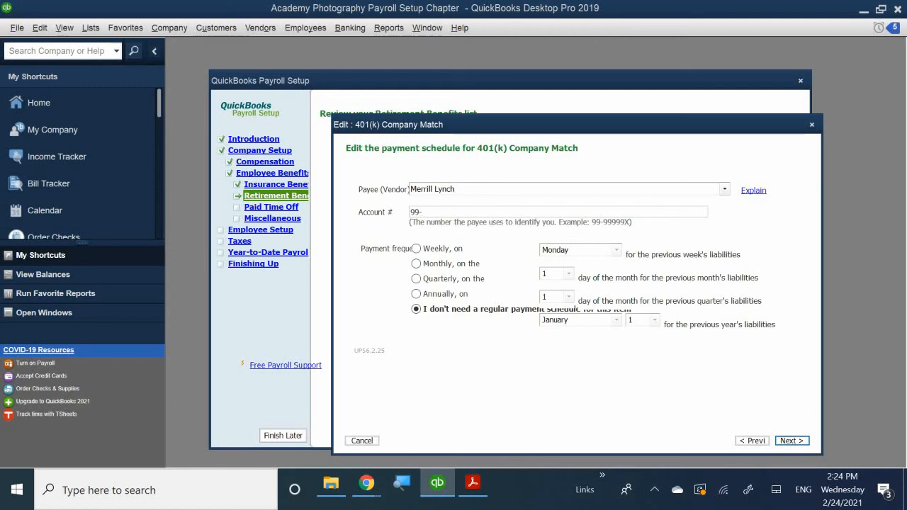
type("1234567")
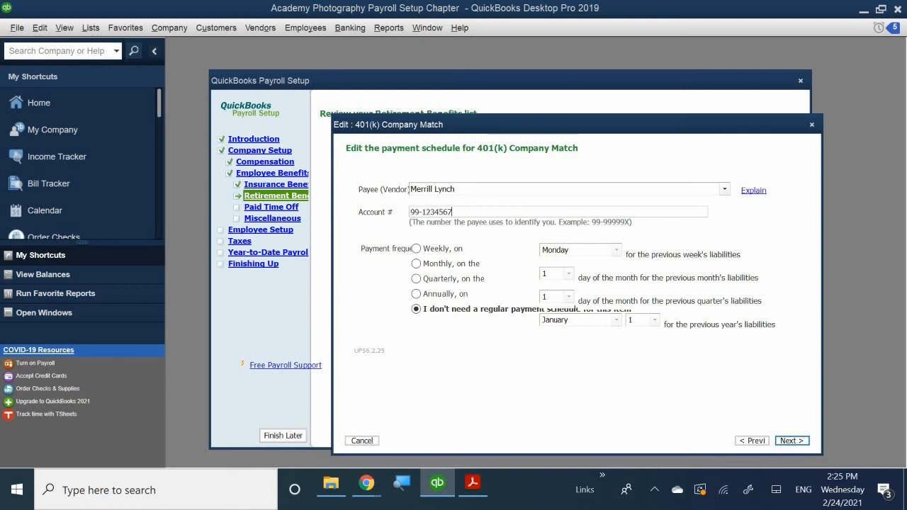
type("8")
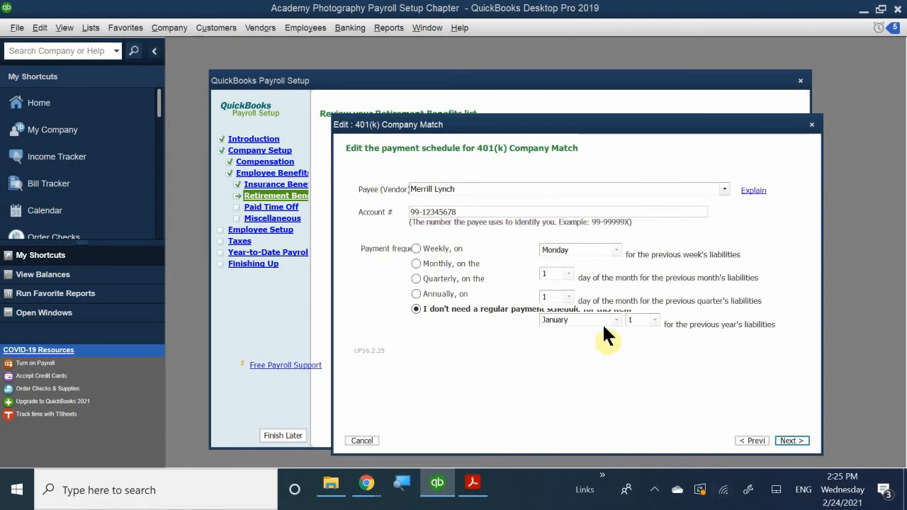
left_click(791, 440)
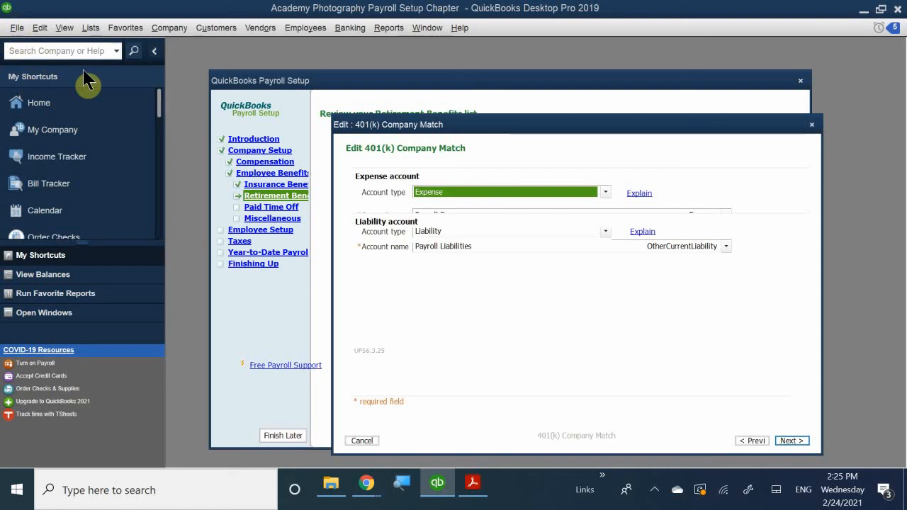
Post the match expense to Payroll Expenses:Employee Benefits and liability to Payroll Liabilities:Other Payroll Liabilities.
left_click(480, 212)
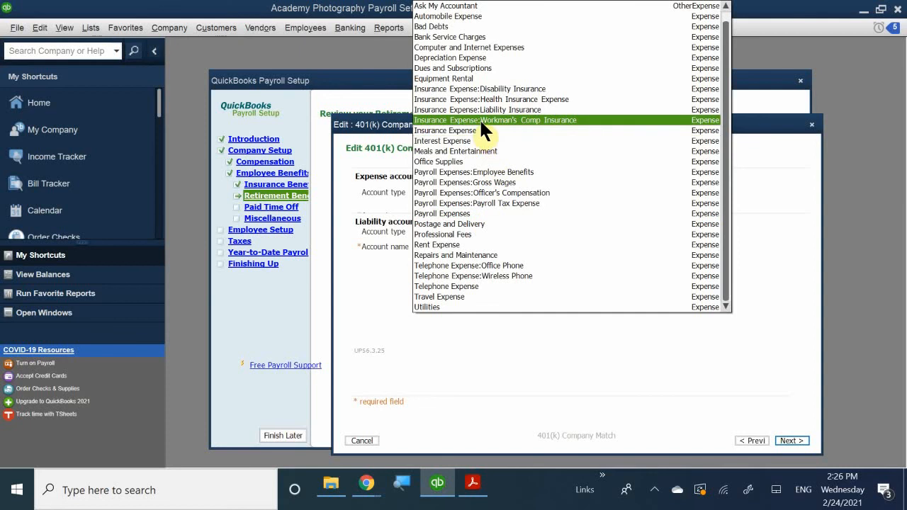
left_click(532, 172)
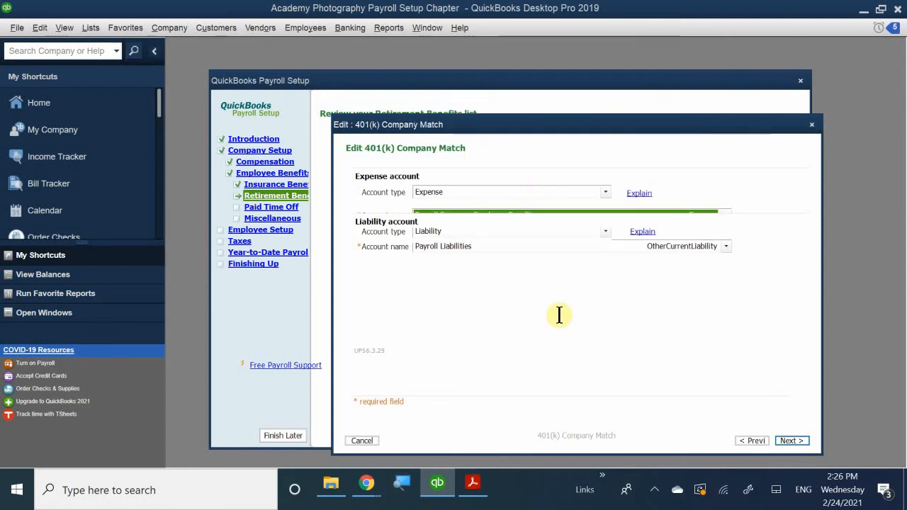
left_click(454, 246)
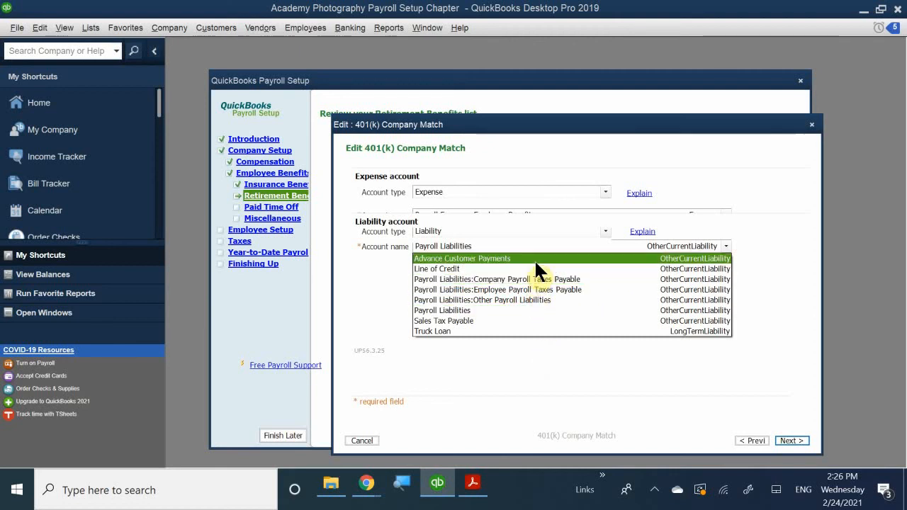
left_click(488, 300)
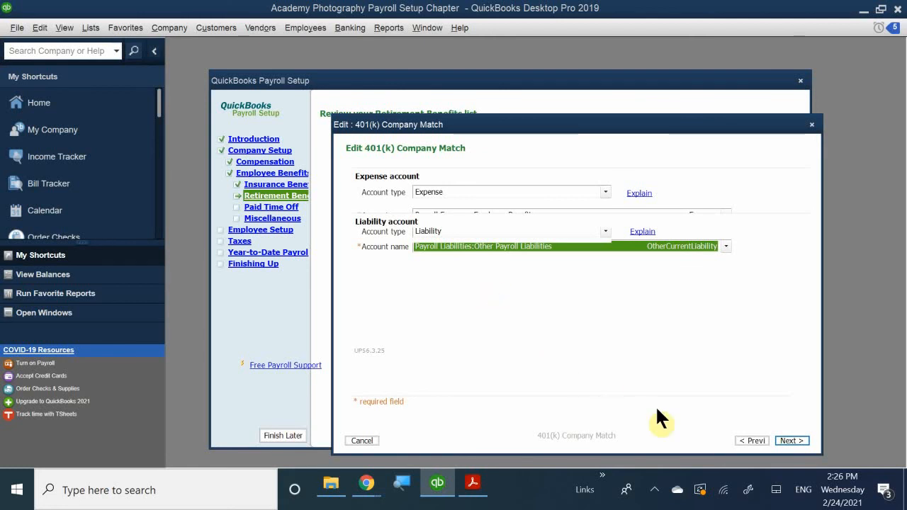
left_click(789, 440)
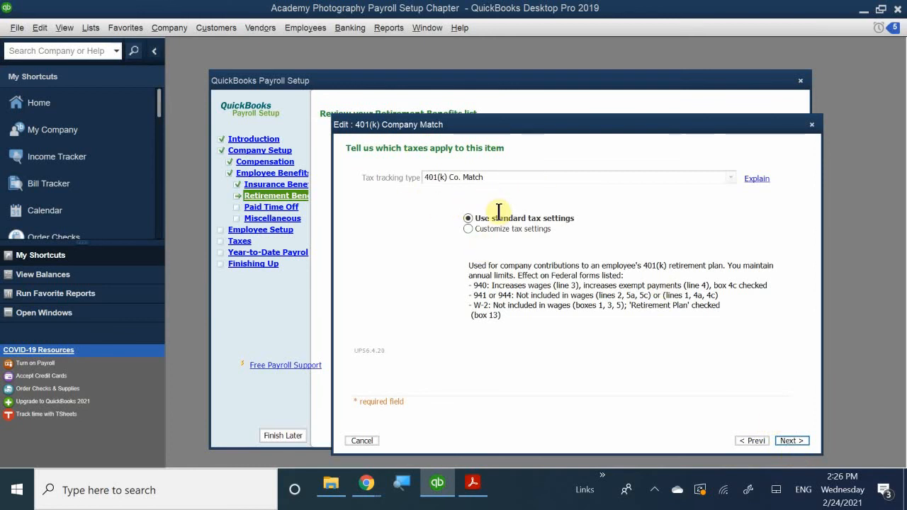
Keep the standard tax settings and list the Calculate amount options for the match.
left_click(787, 436)
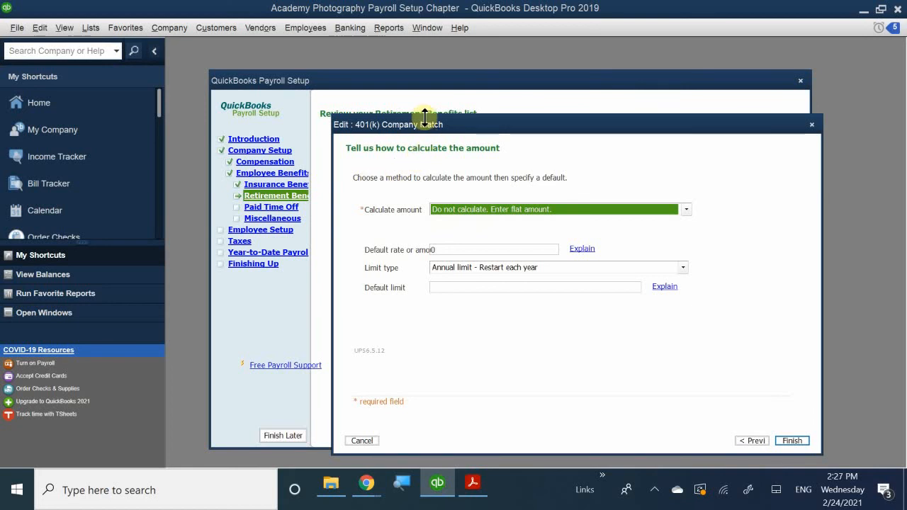
left_click(463, 207)
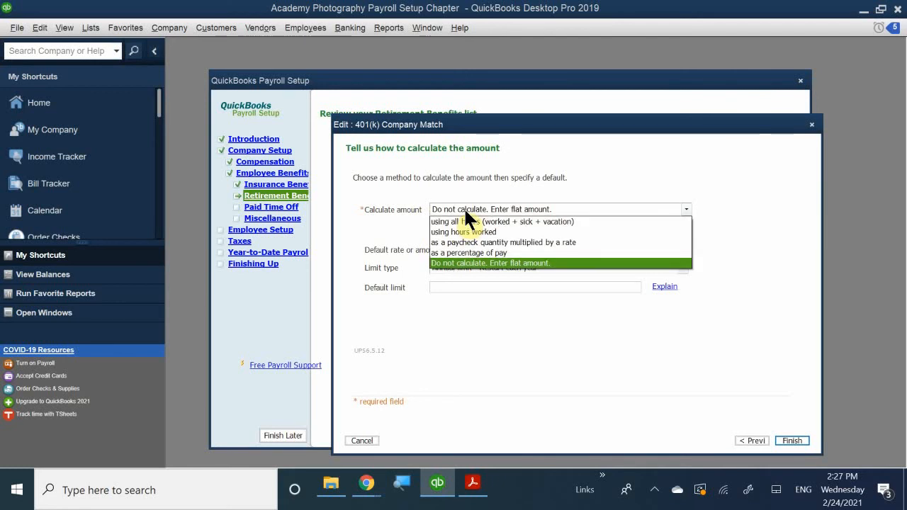
Calculate the company match as a percentage of pay, then bring up the chapter PDF.
left_click(486, 253)
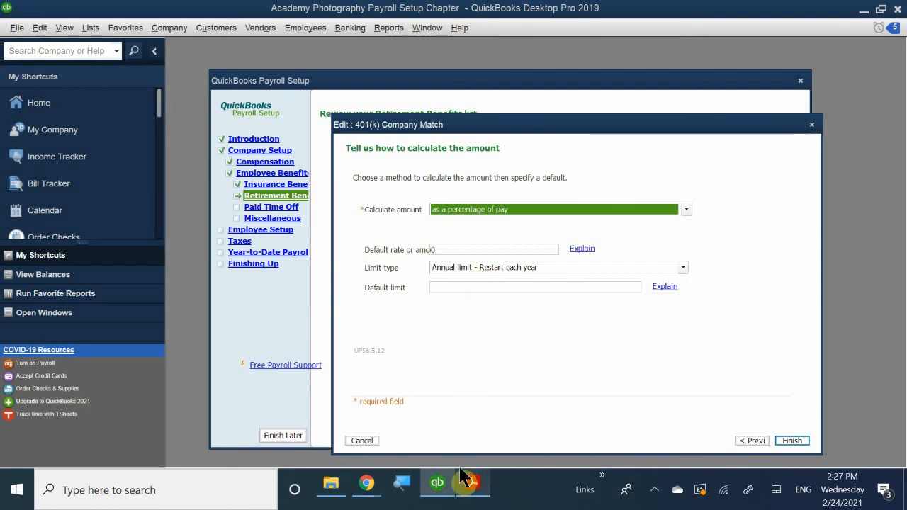
left_click(469, 489)
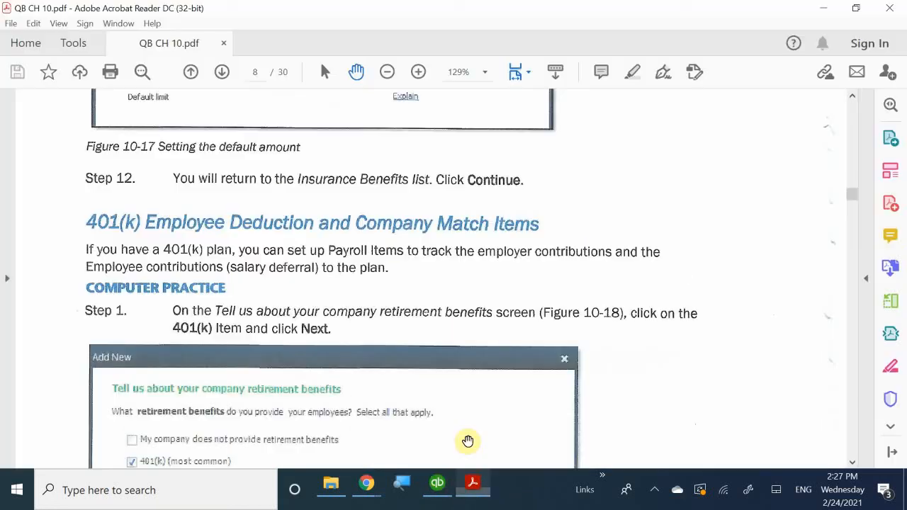
Scroll QB CH 10.pdf down to the Edit 401(k) Company Match figure, then minimize Acrobat.
scroll(535, 350, "down", 5)
scroll(541, 356, "down", 15)
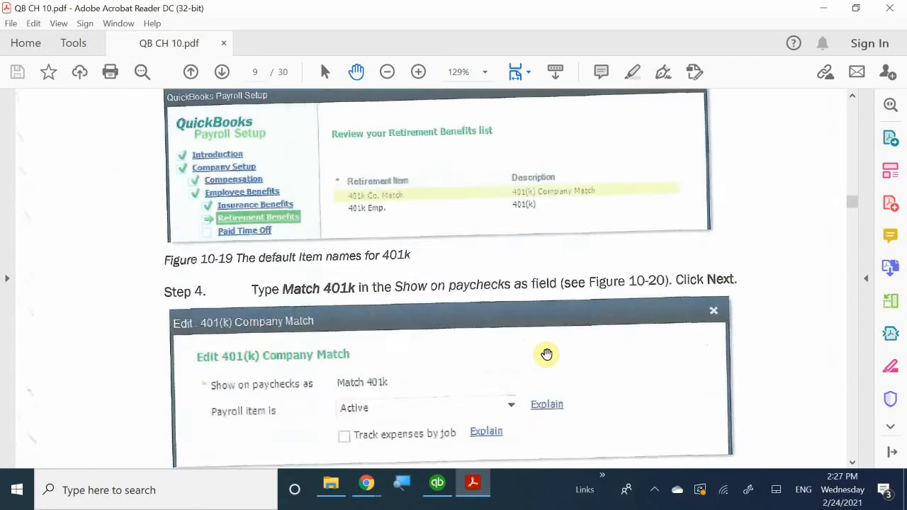
scroll(544, 356, "down", 5)
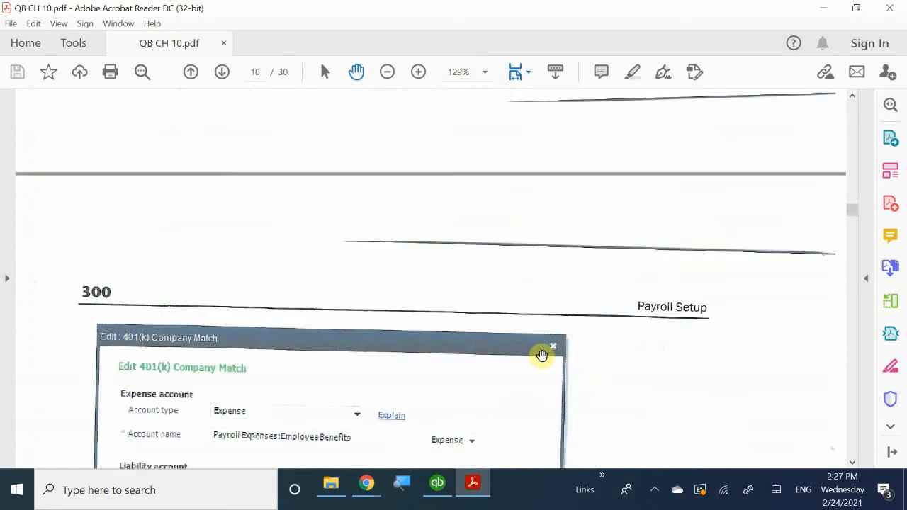
left_click(469, 487)
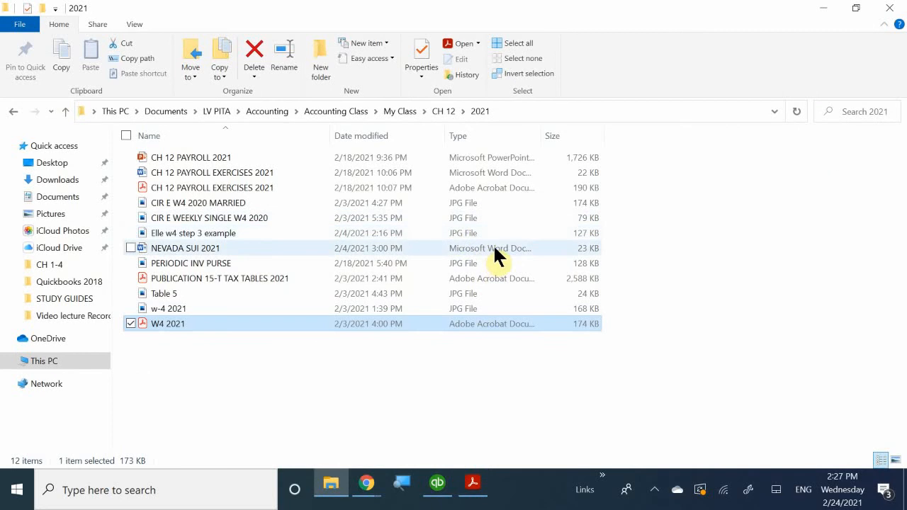
Bring the QuickBooks 401(k) Company Match calculation page back to the front.
left_click(437, 483)
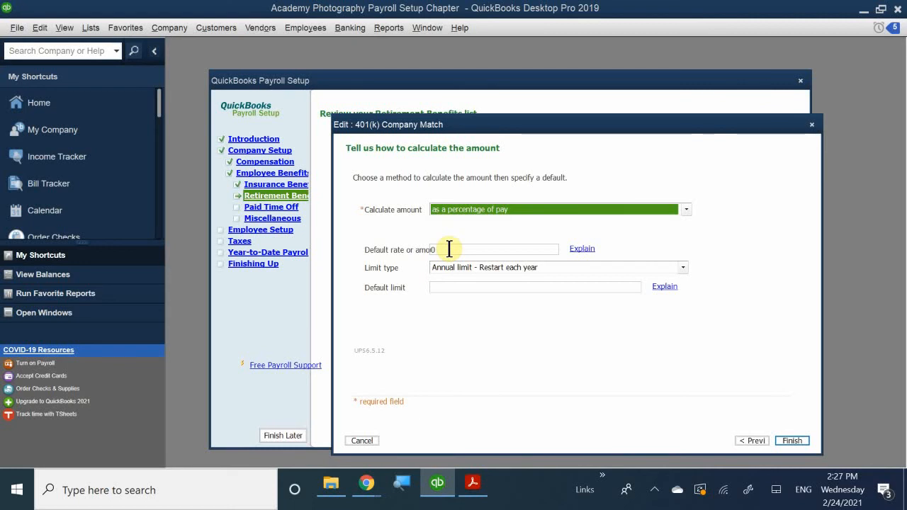
Give the Match 401k item a 2% default rate and a 5,500 default limit, then finish it.
key("Tab")
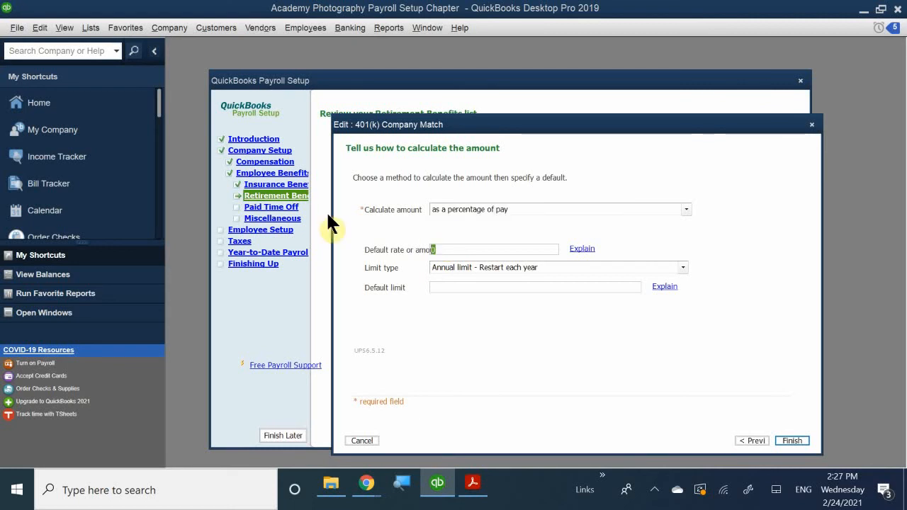
type("2%")
key("BackSpace")
type("%")
left_click(452, 287)
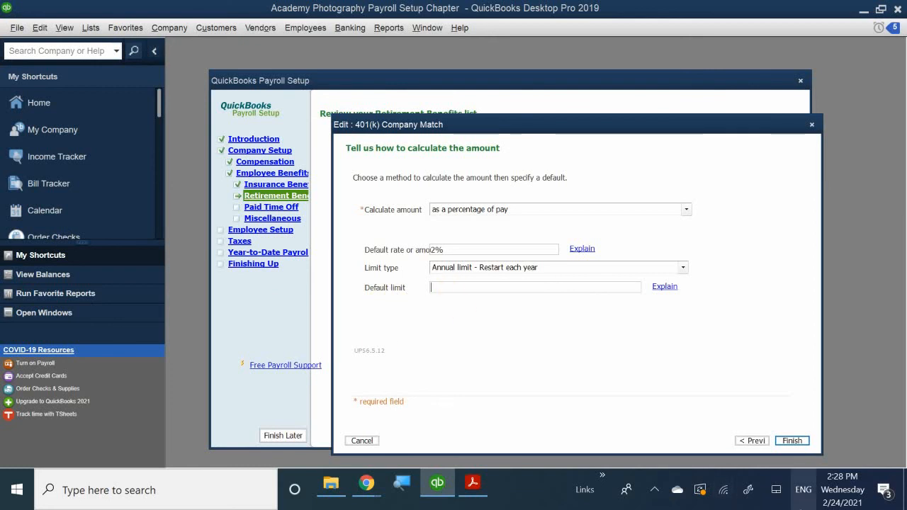
type("5500")
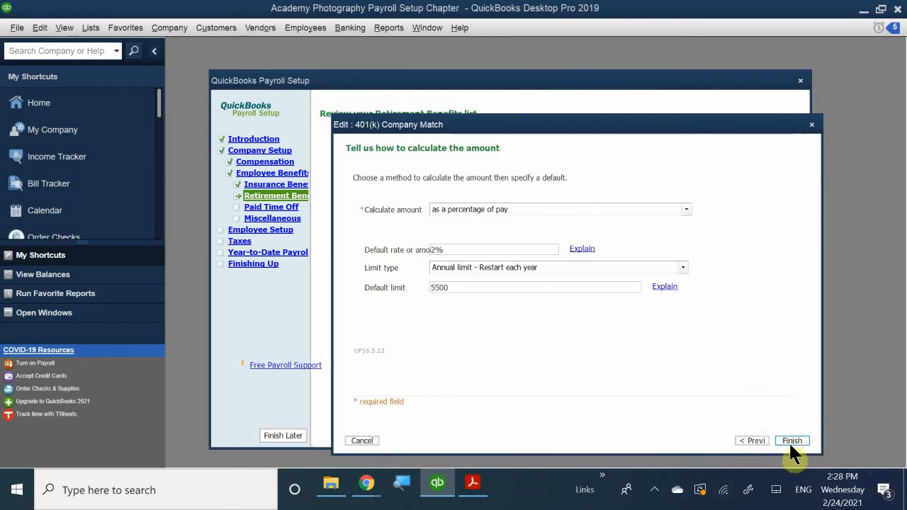
left_click(790, 439)
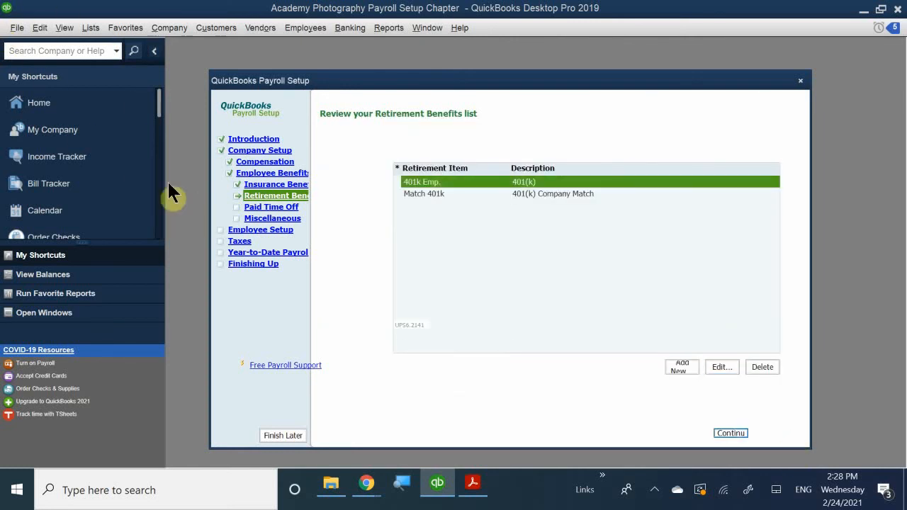
left_click(451, 192)
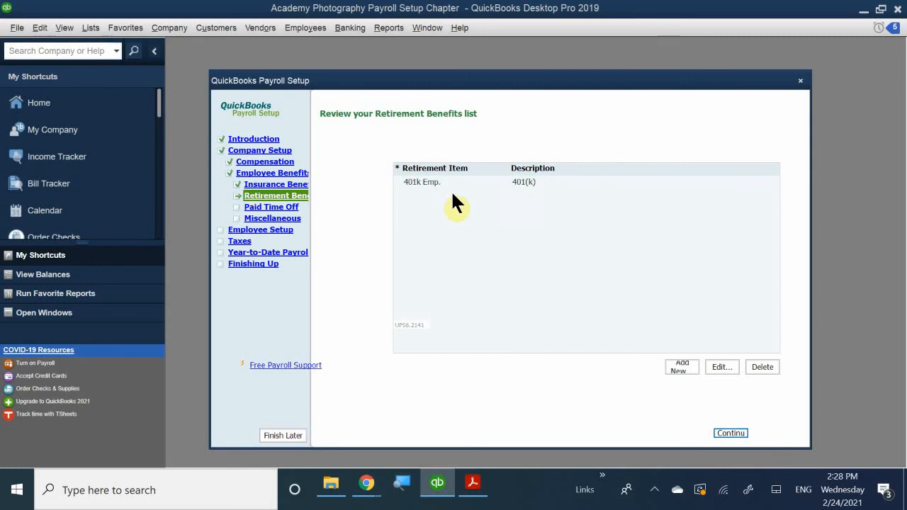
left_click(721, 367)
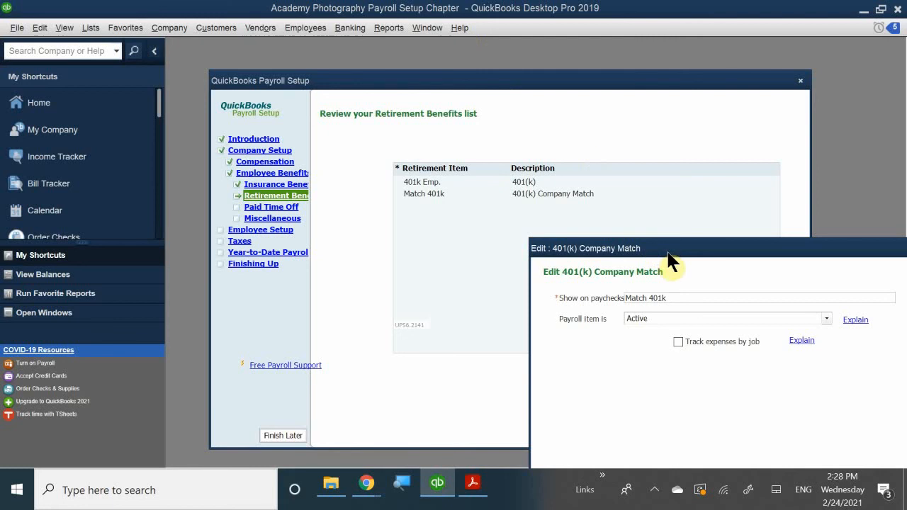
left_click_drag(666, 249, 494, 197)
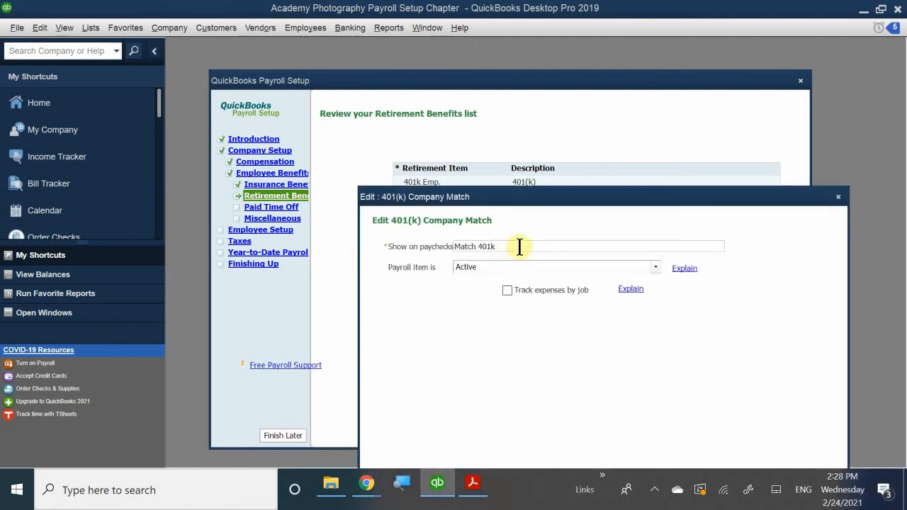
left_click_drag(512, 246, 450, 246)
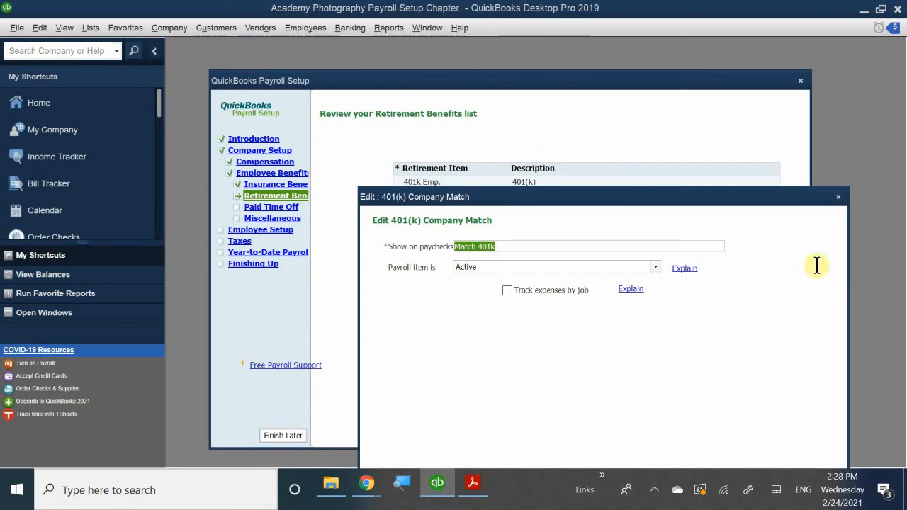
left_click(838, 197)
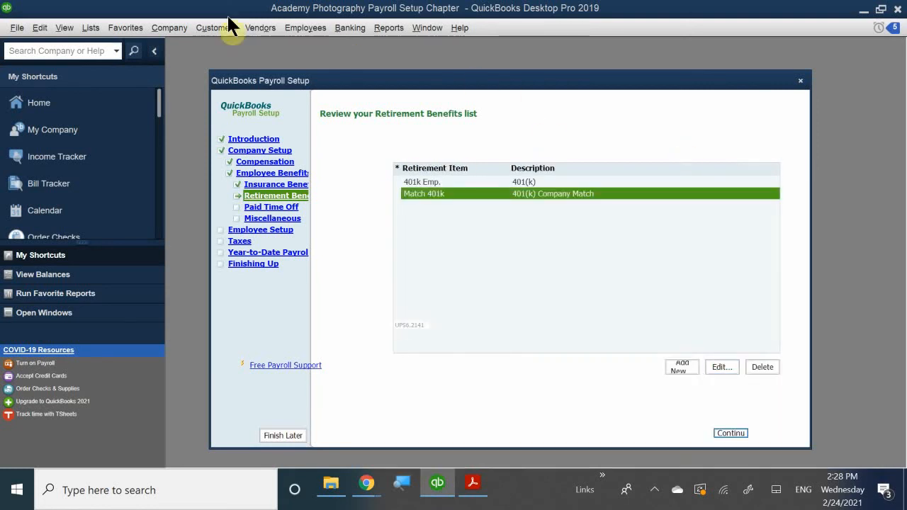
Edit the 401k Emp. item so its paycheck name reads '401k Deduction'.
left_click(431, 182)
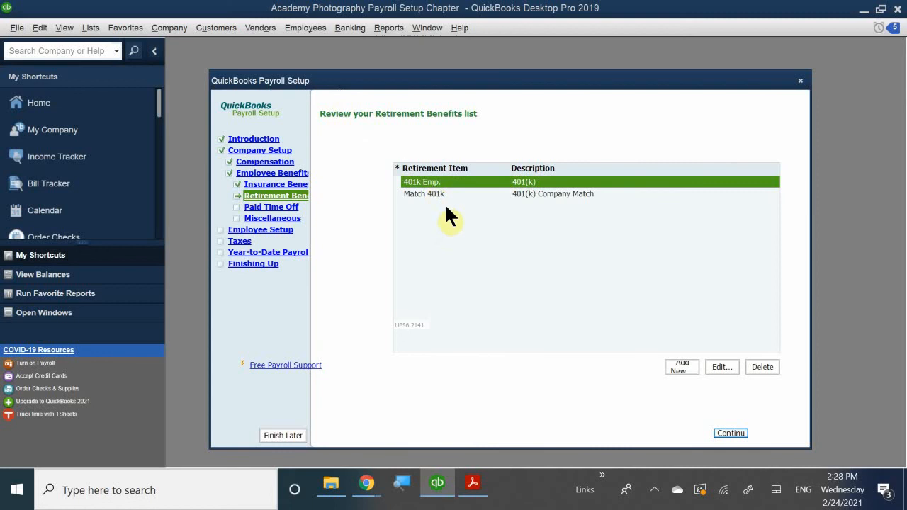
left_click(716, 365)
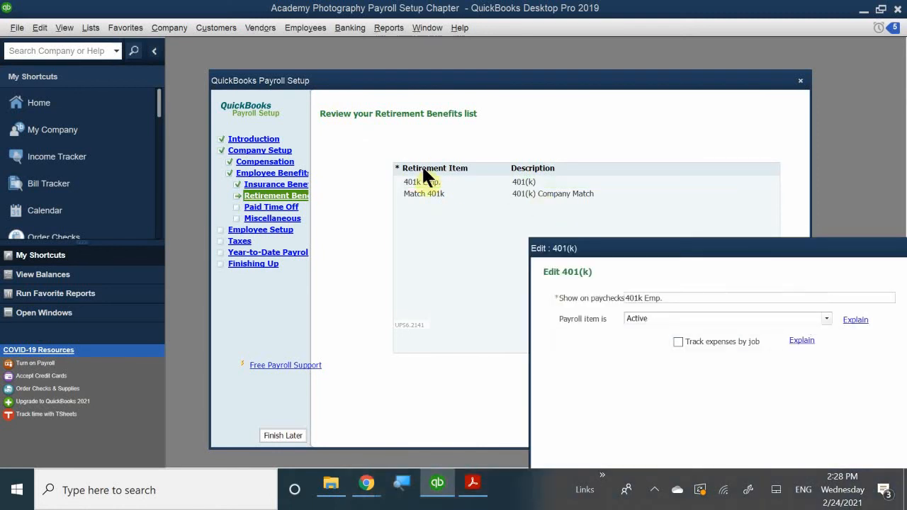
left_click_drag(573, 251, 391, 196)
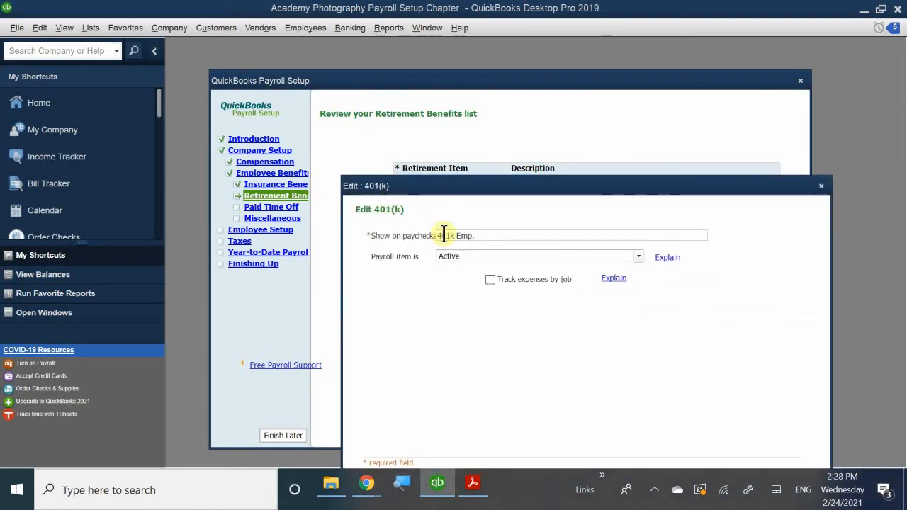
left_click_drag(441, 235, 485, 235)
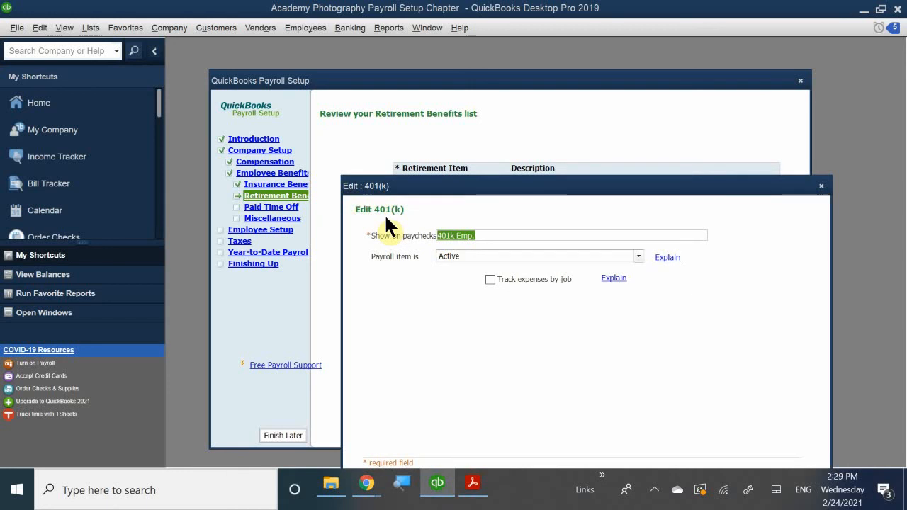
key("End")
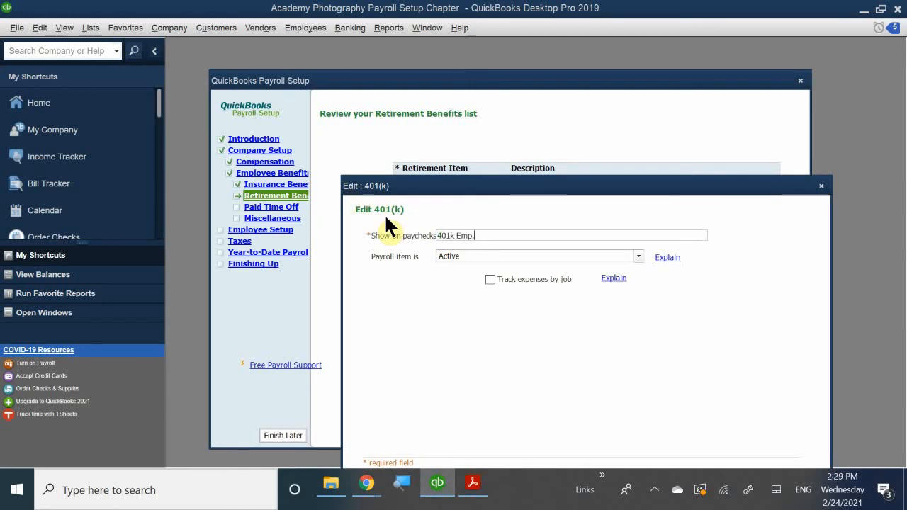
key("BackSpace")
key("BackSpace")
key("BackSpace")
key("BackSpace")
key("BackSpace")
type("Deduction")
left_click_drag(468, 186, 428, 125)
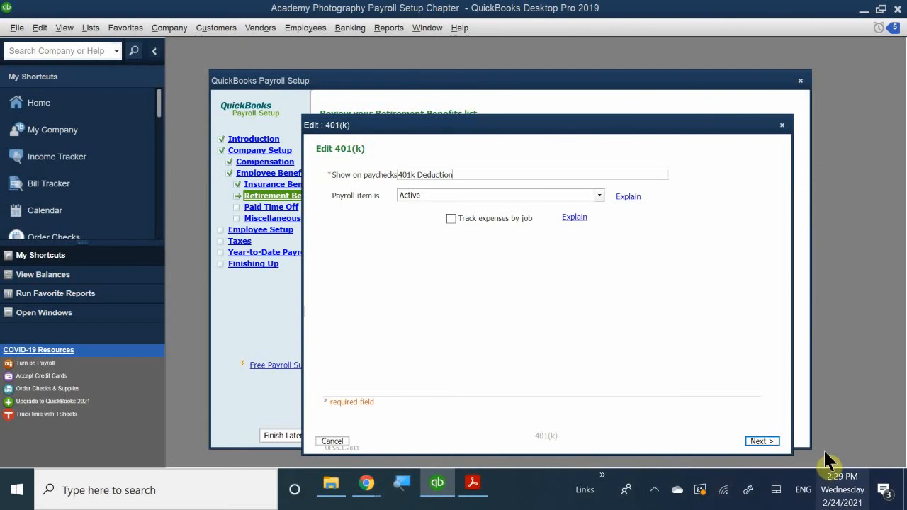
On the payment schedule, set Merrill Lynch as payee and enter the payee's account number.
left_click(766, 439)
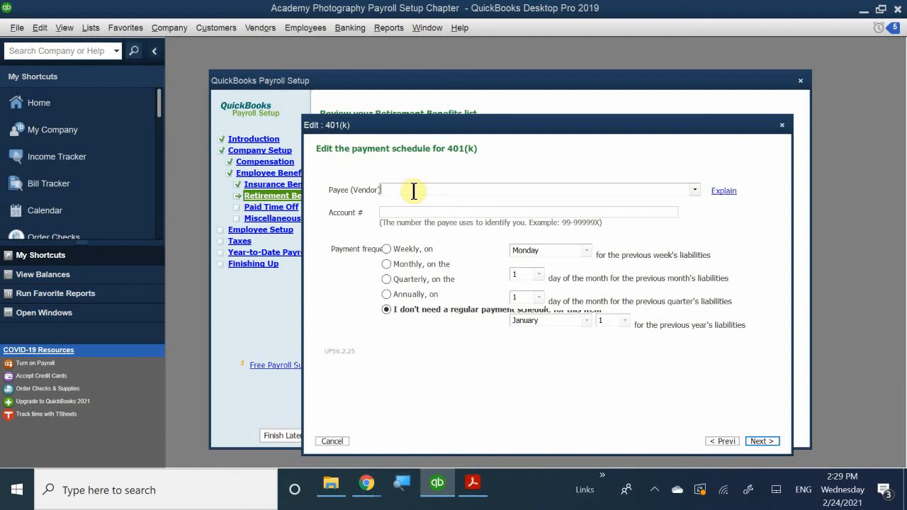
type("Merrill Lynch")
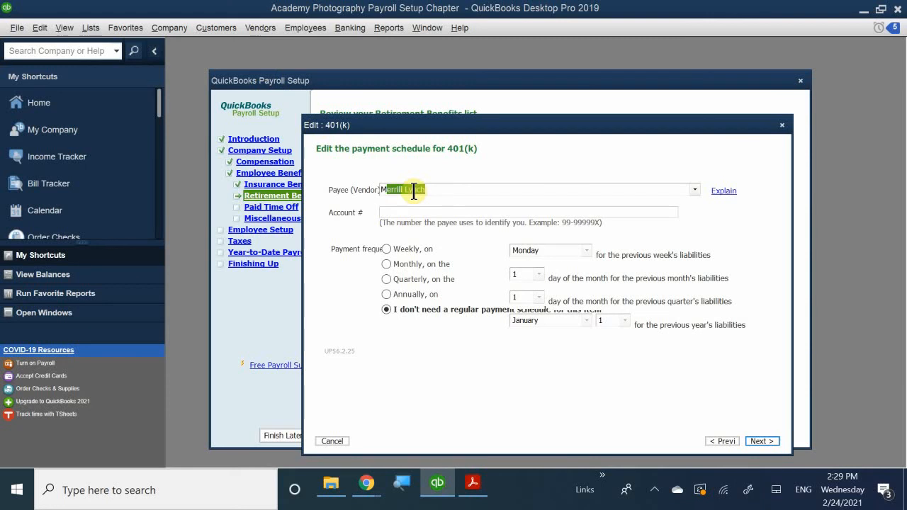
left_click(437, 190)
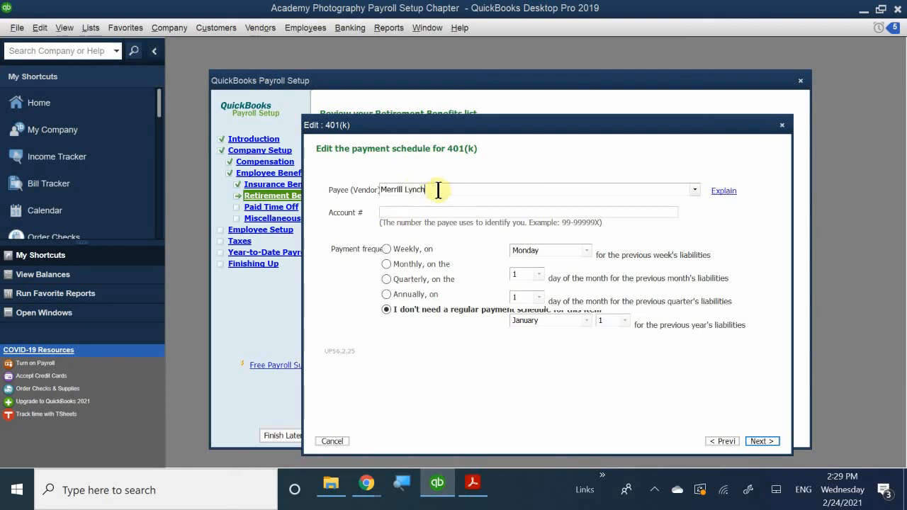
left_click(411, 211)
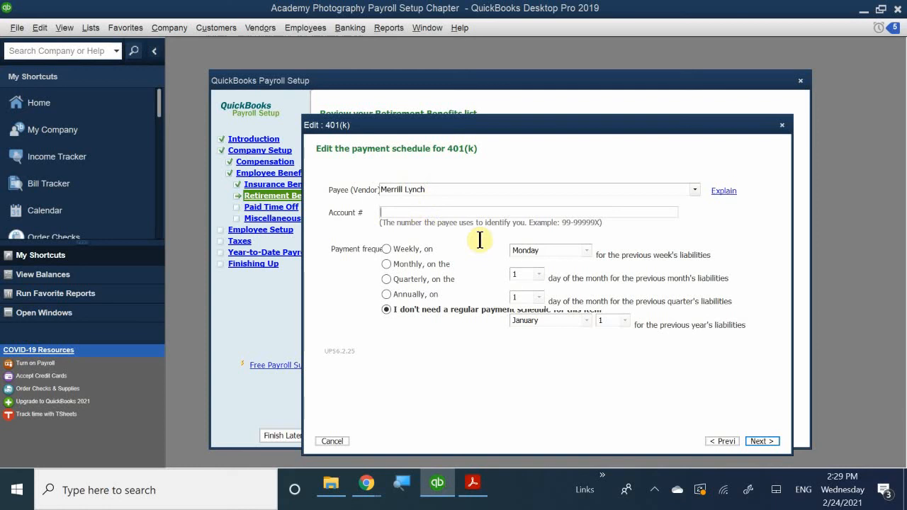
type("-")
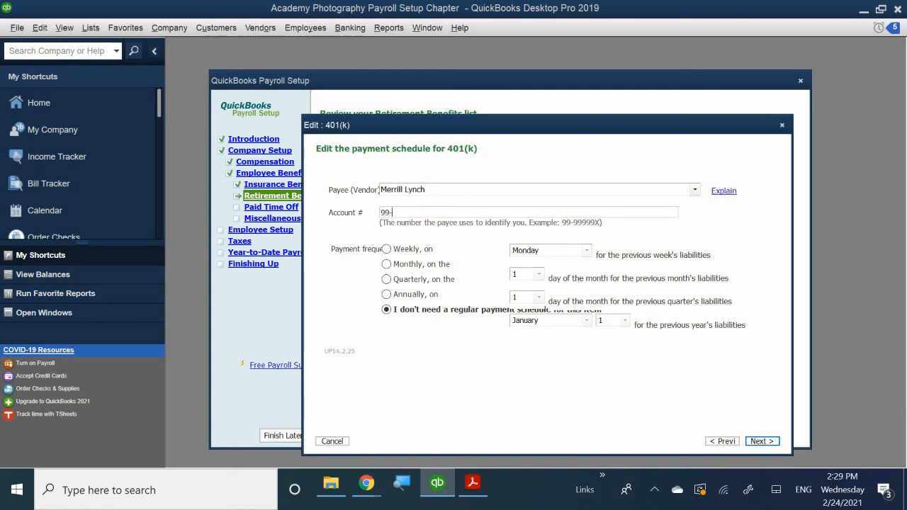
type("12345678")
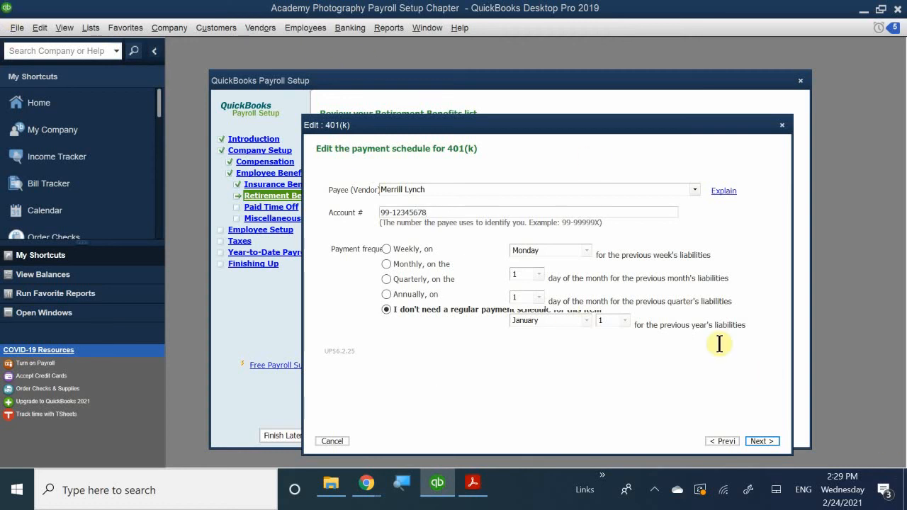
Choose Payroll Liabilities:Other Payroll Liabilities as the 401(k) liability account and continue to taxes.
left_click(759, 442)
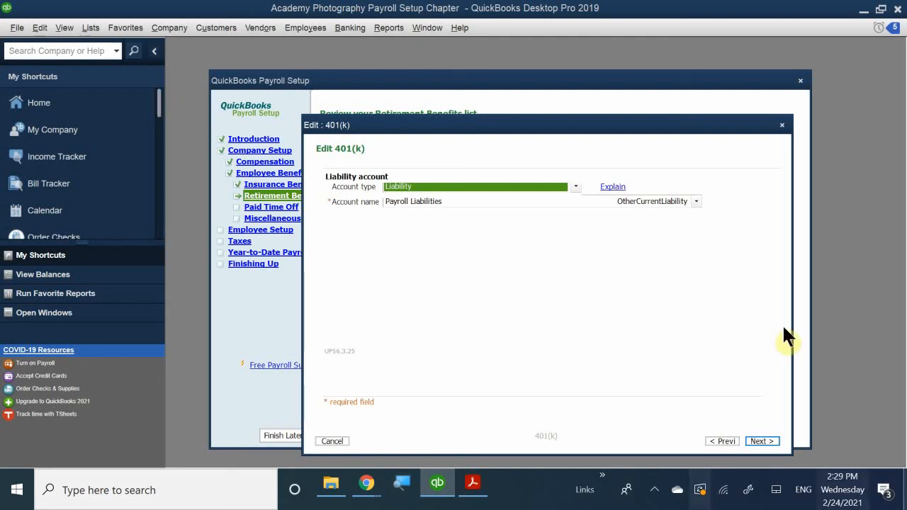
left_click(418, 202)
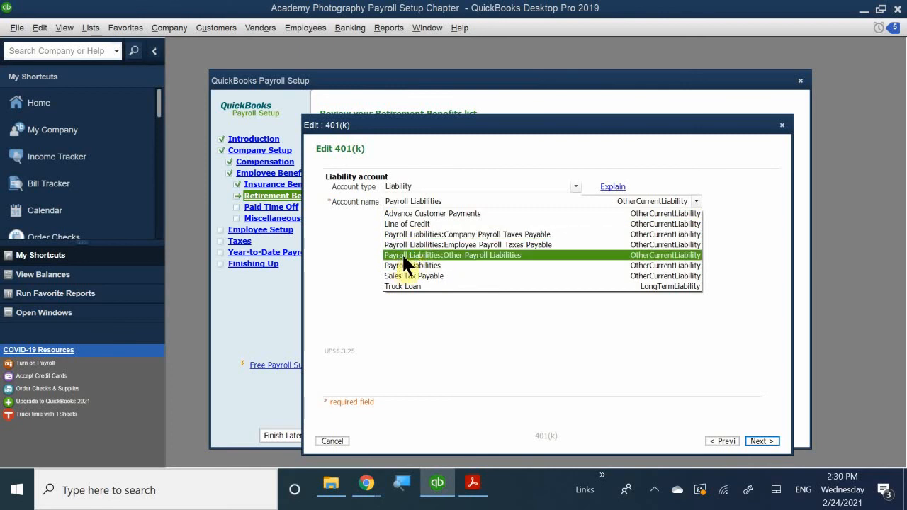
left_click(429, 256)
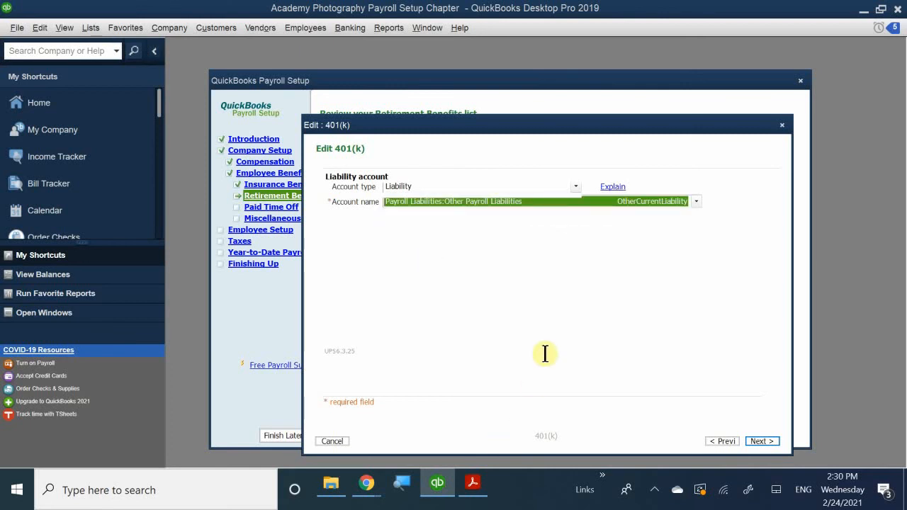
left_click(756, 440)
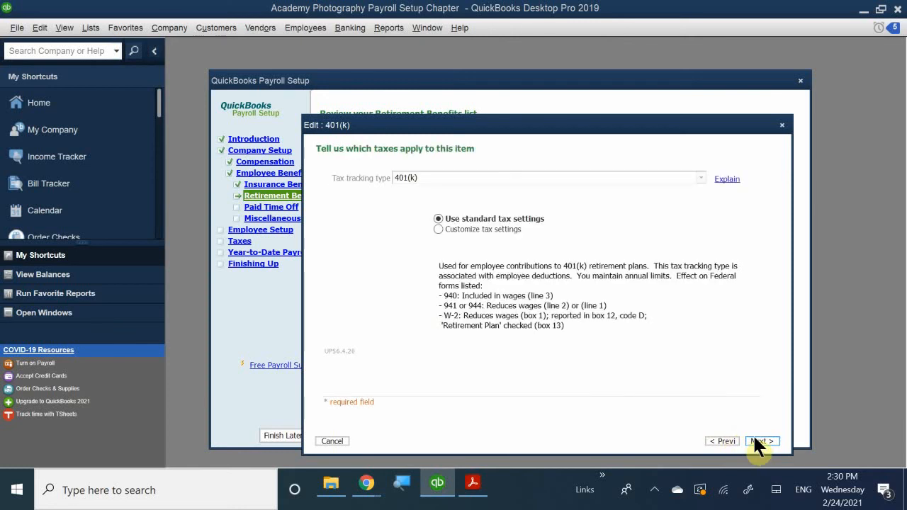
Set the 401k Deduction to a percentage of pay, 4% rate, 16,500.00 limit, and save it.
left_click(755, 442)
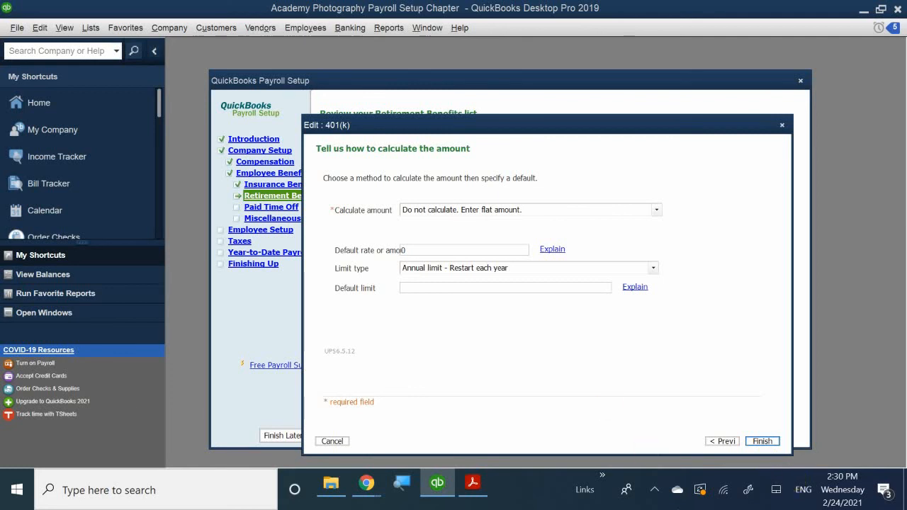
left_click(423, 206)
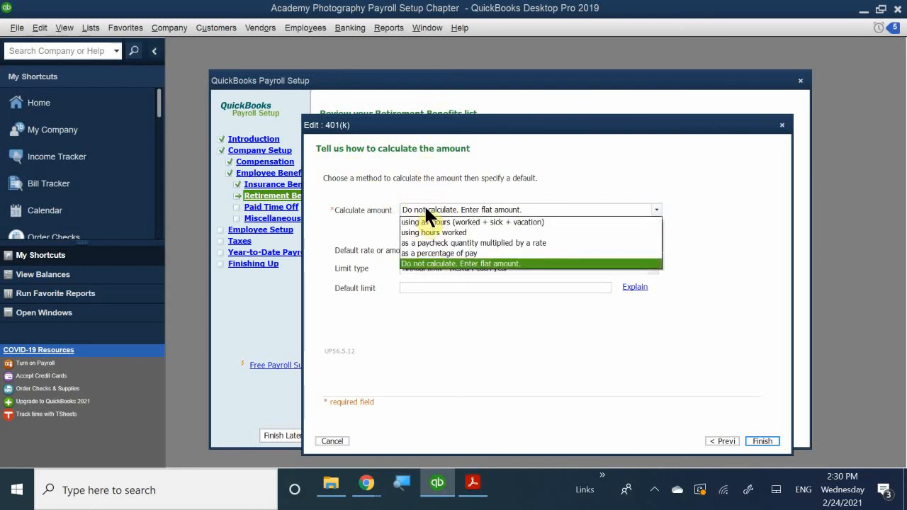
left_click(467, 253)
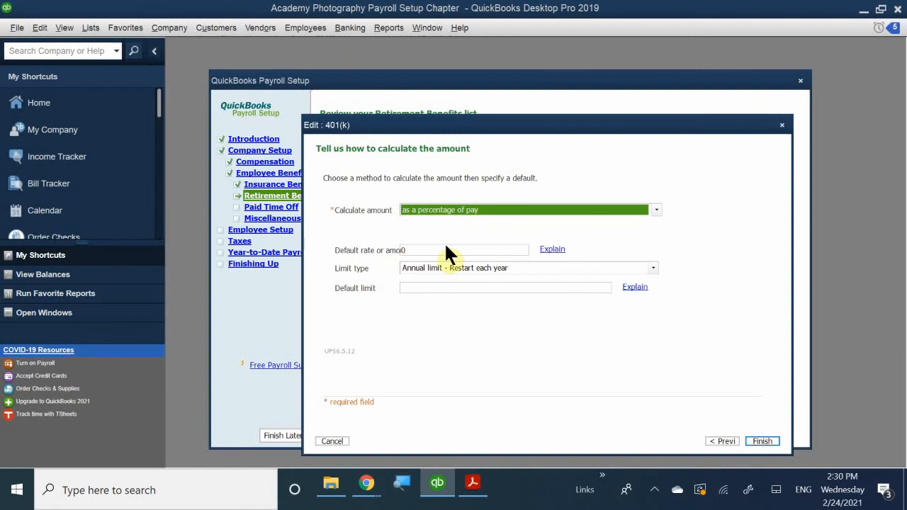
left_click(429, 251)
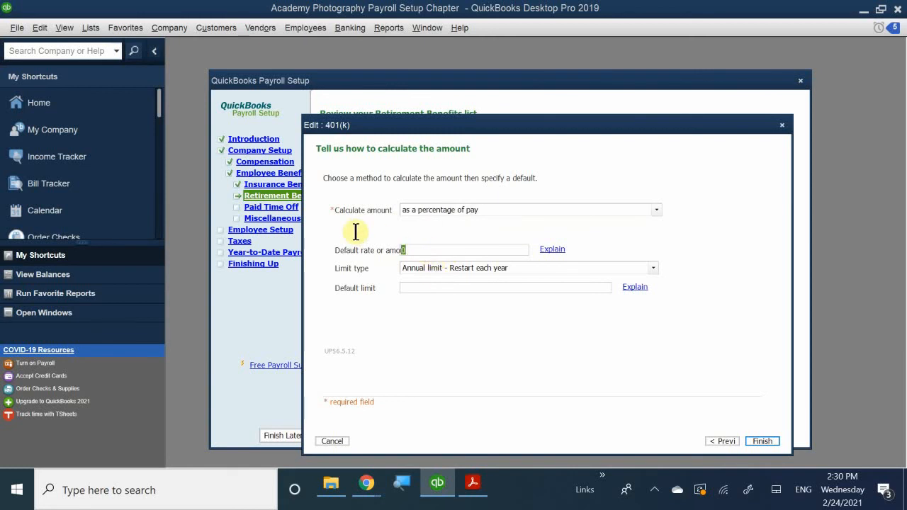
type("4")
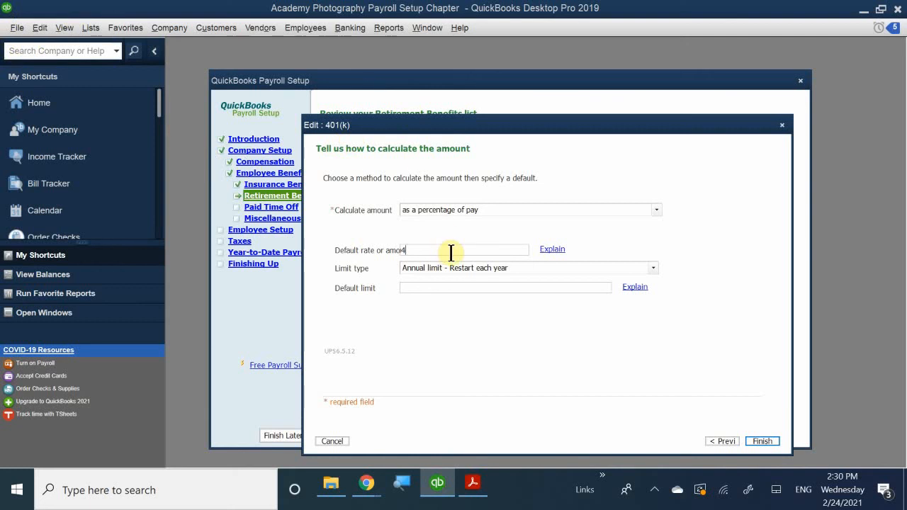
type("%")
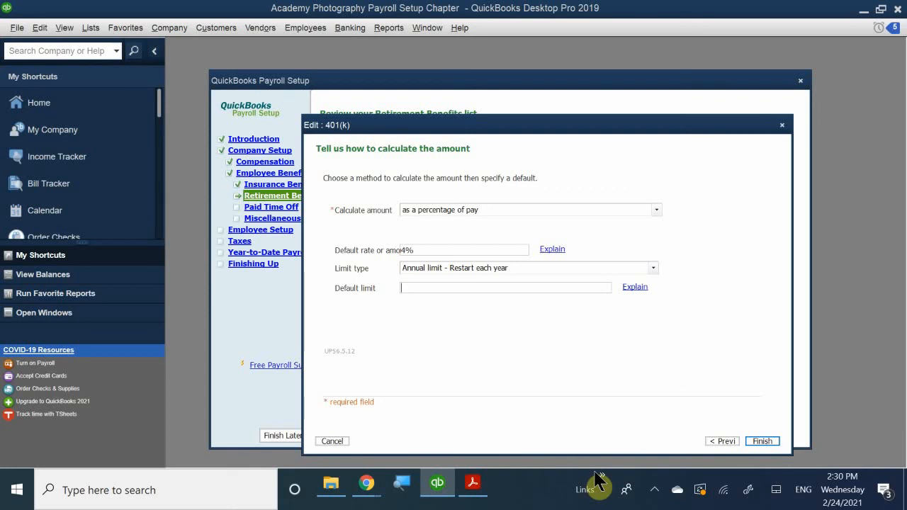
type("16500")
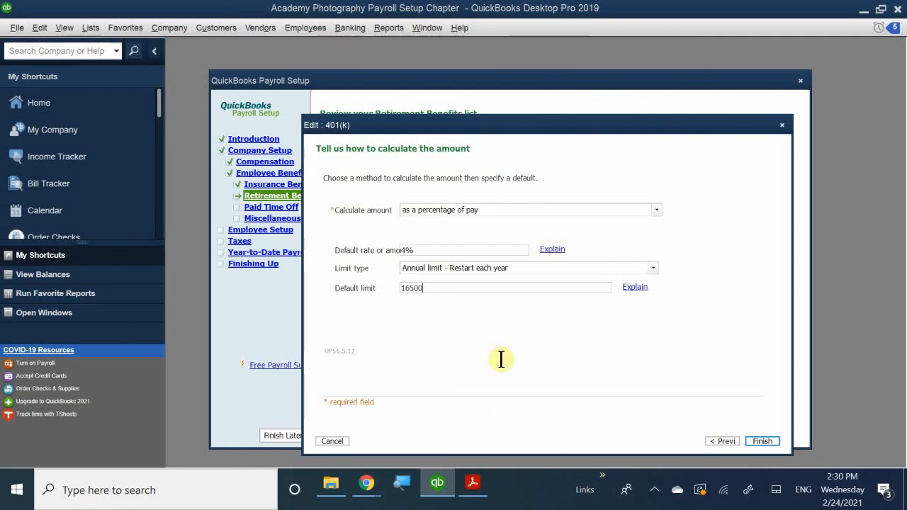
left_click(581, 347)
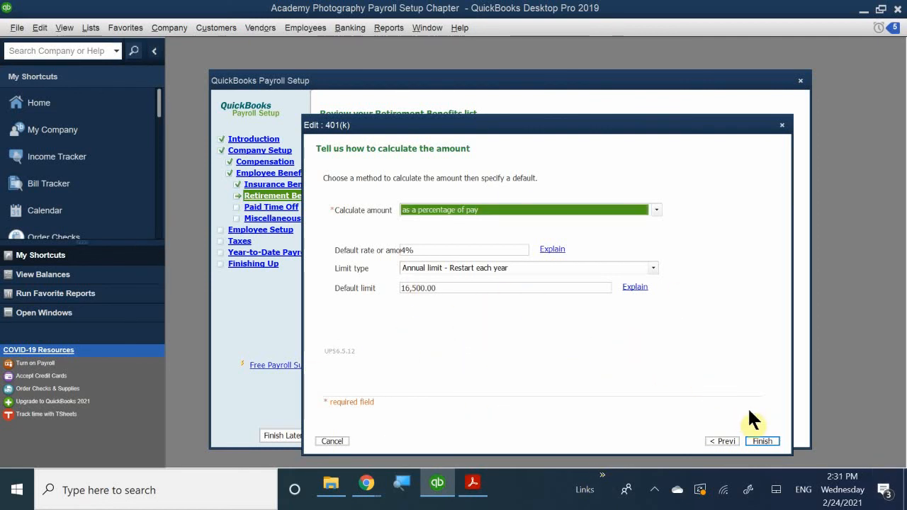
left_click(765, 441)
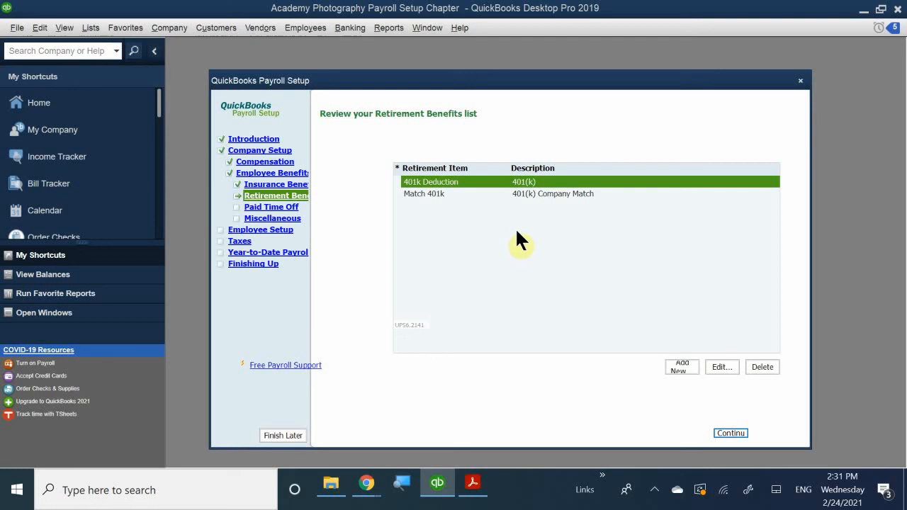
Continue to the paid time off setup and move its Add New window fully into view.
left_click(729, 430)
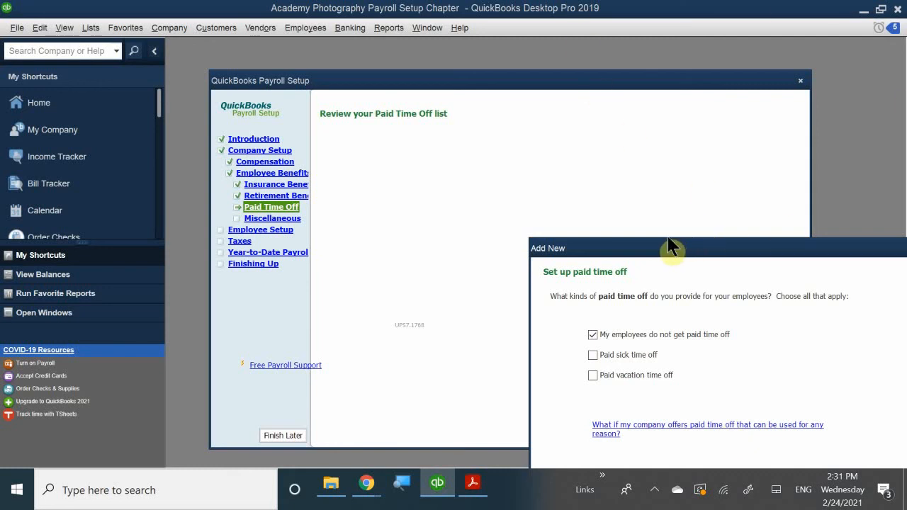
left_click_drag(658, 251, 429, 134)
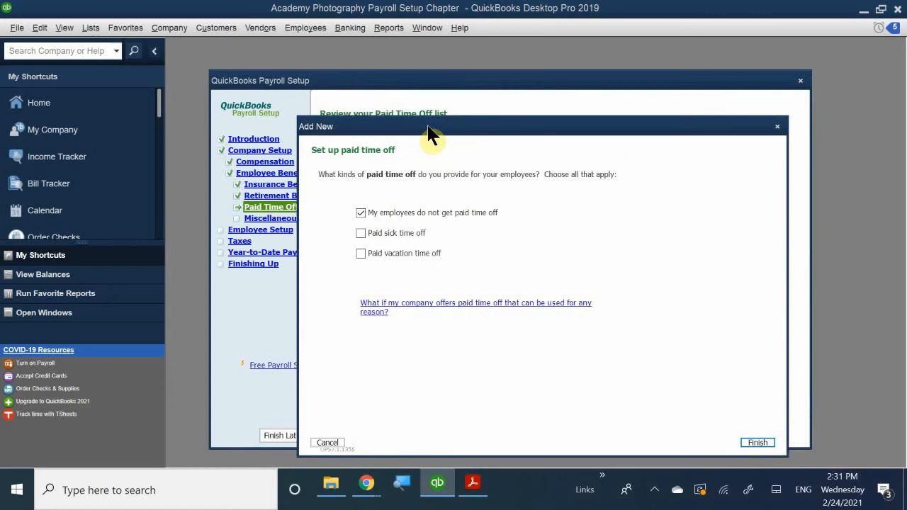
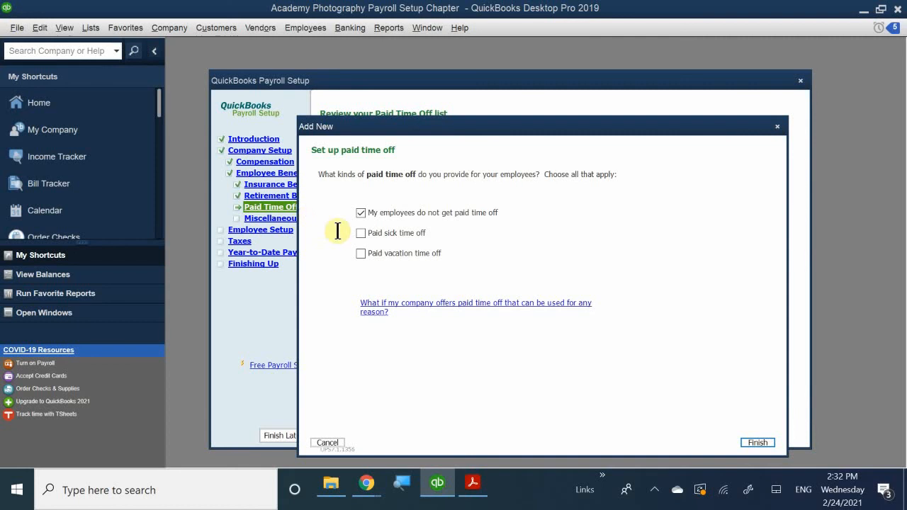
Offer paid vacation time off so Hourly Vacation and Salary Vacation items are created.
left_click(360, 255)
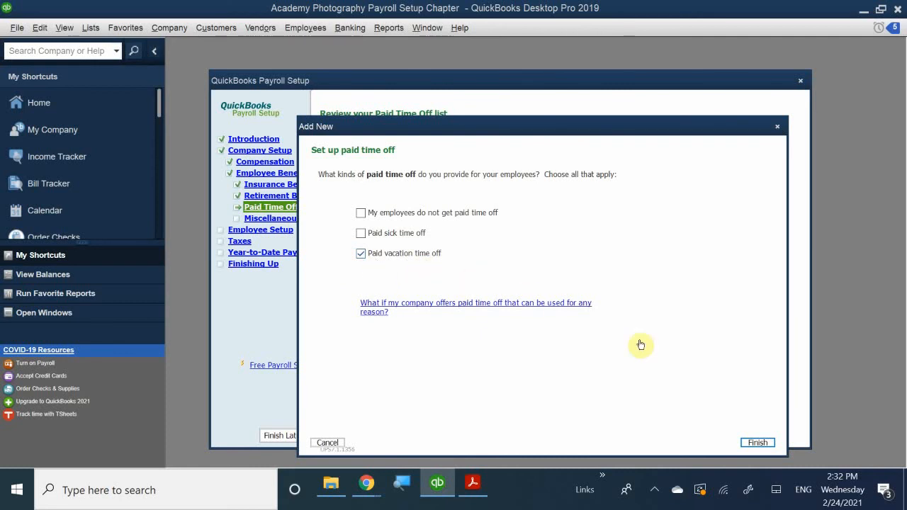
left_click(758, 443)
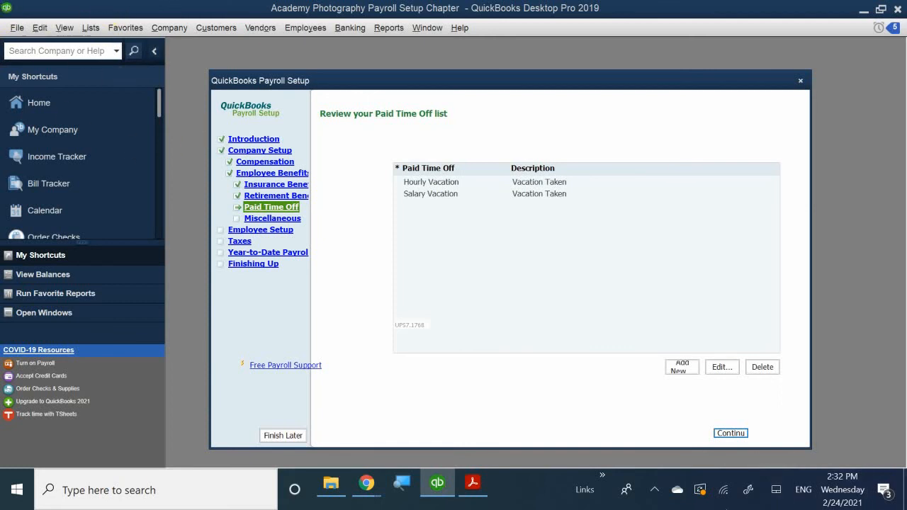
Edit the Hourly Vacation item to use the Payroll Expenses:Gross Wages expense account.
left_click(427, 182)
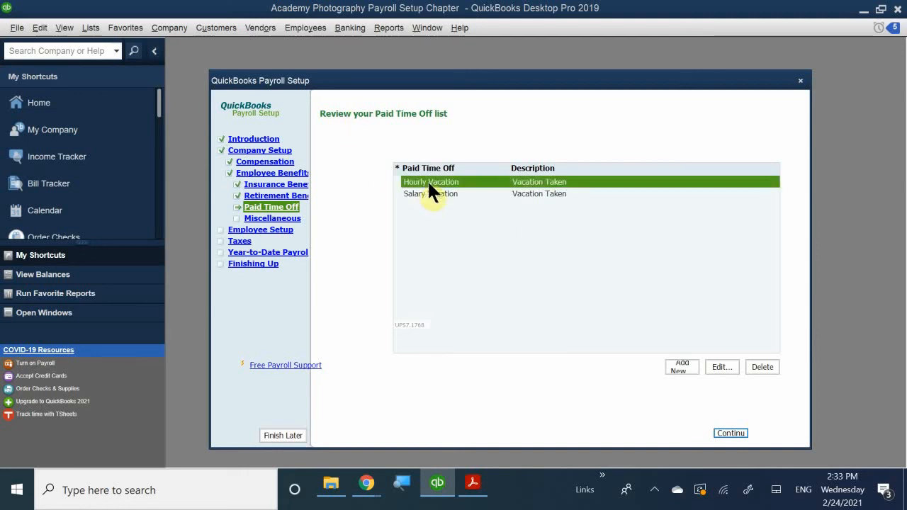
left_click(714, 366)
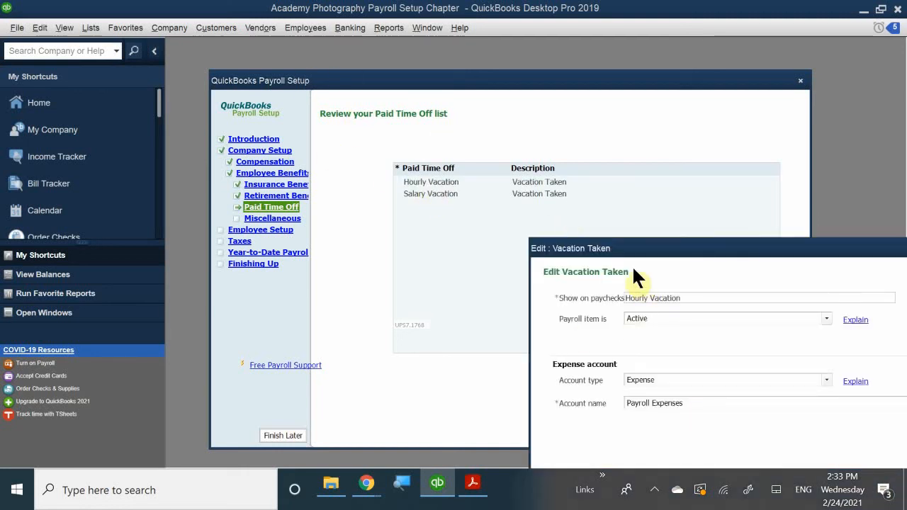
left_click_drag(611, 247, 423, 140)
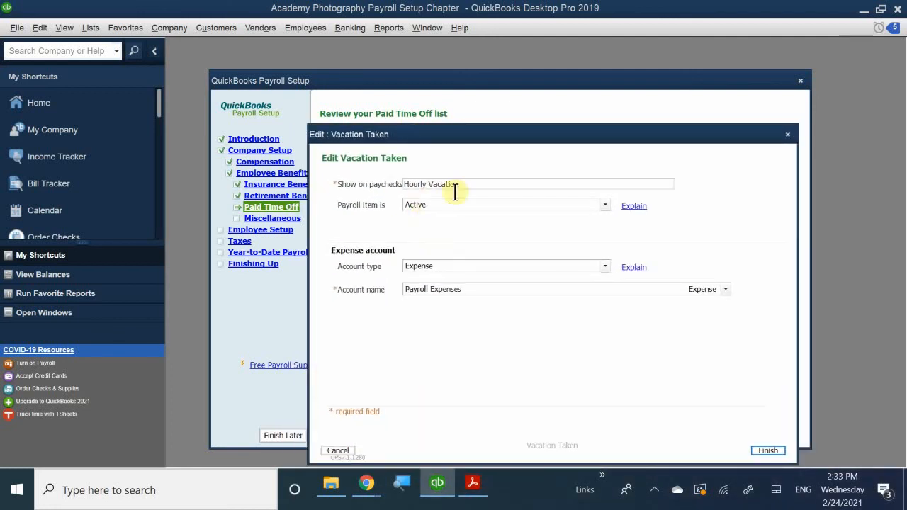
left_click(457, 289)
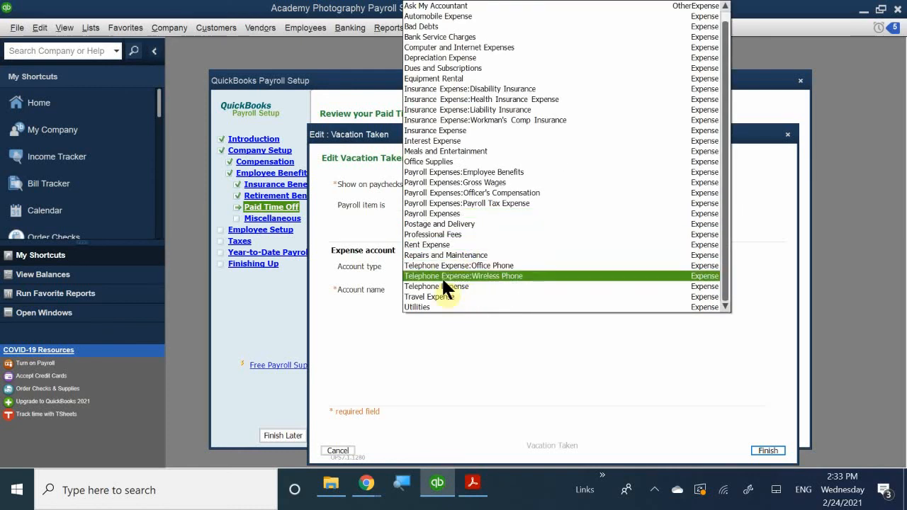
left_click(445, 182)
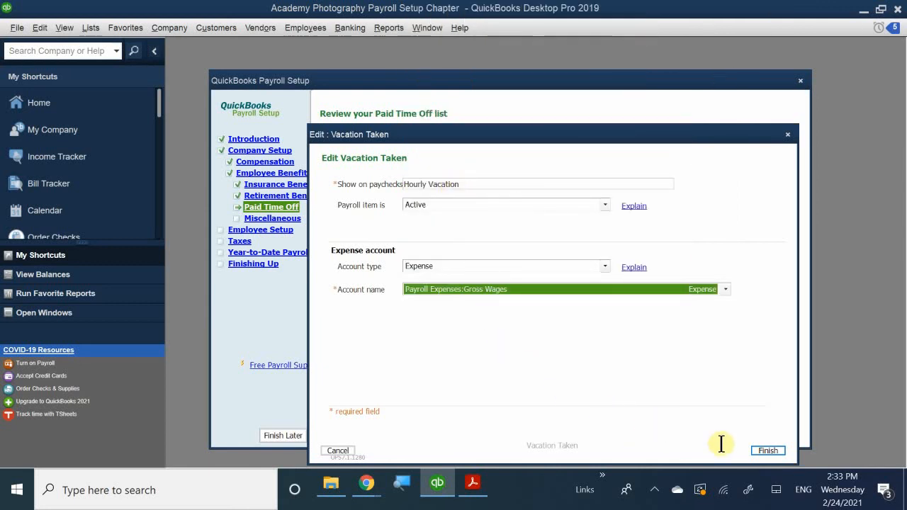
left_click(765, 452)
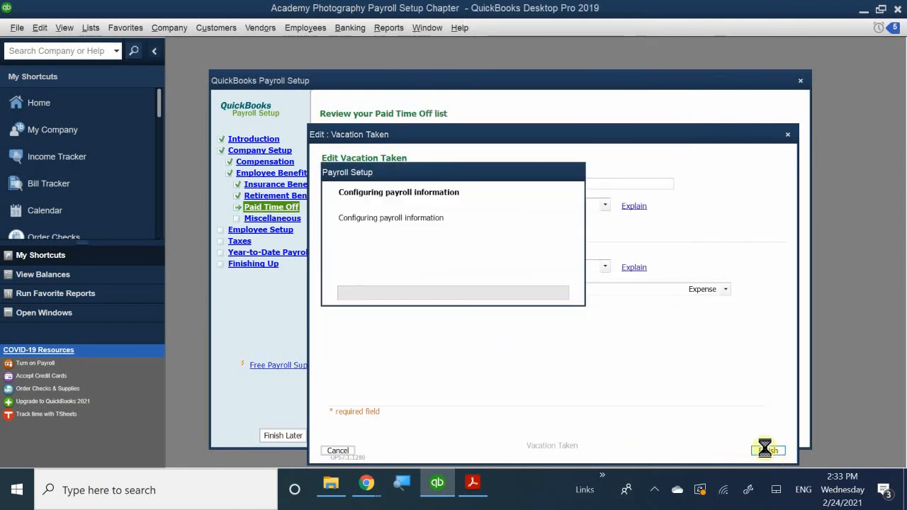
left_click(459, 193)
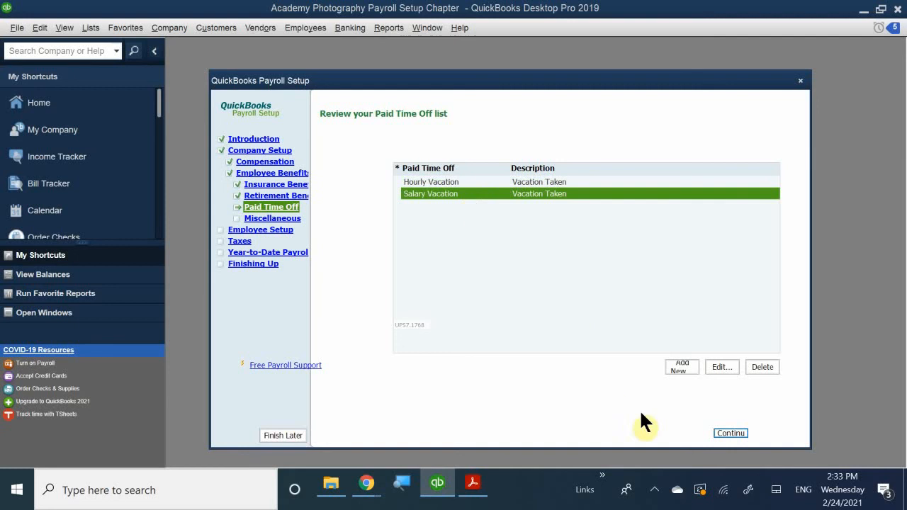
Edit the Salary Vacation item to use the Payroll Expenses:Gross Wages expense account.
left_click(715, 367)
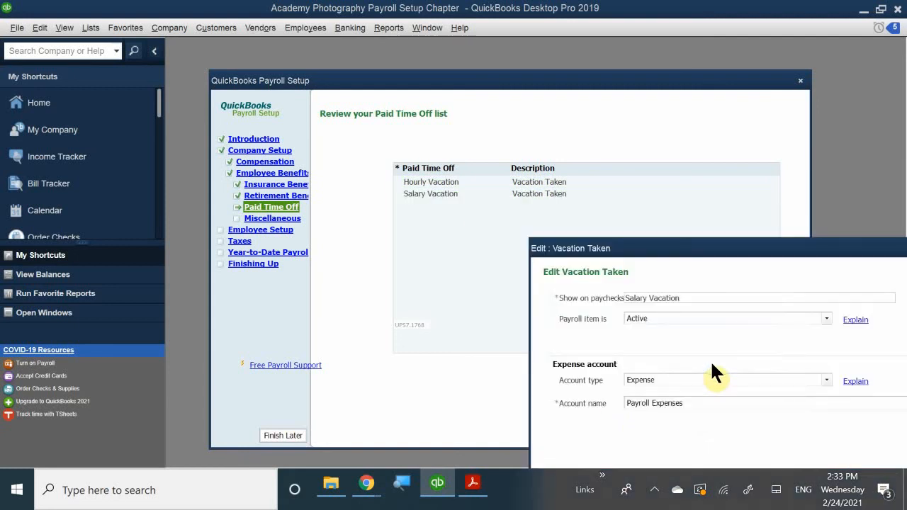
left_click_drag(581, 248, 365, 141)
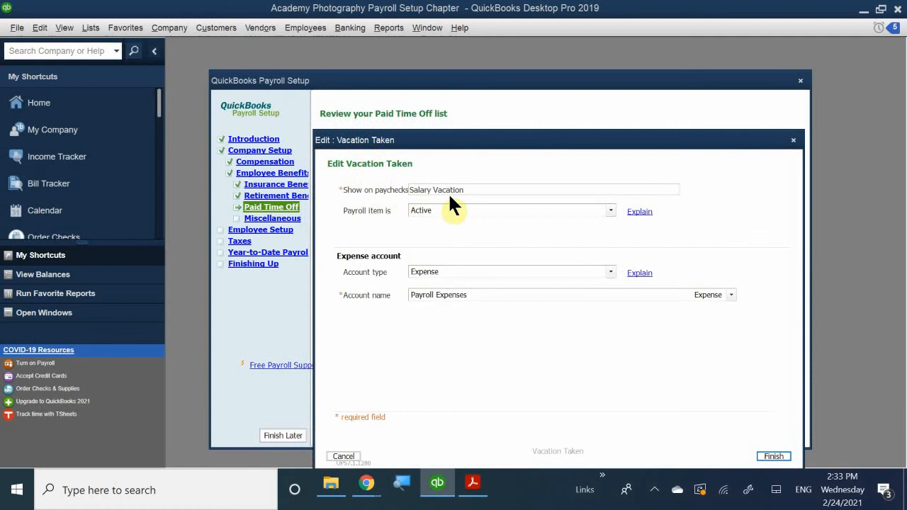
left_click(480, 297)
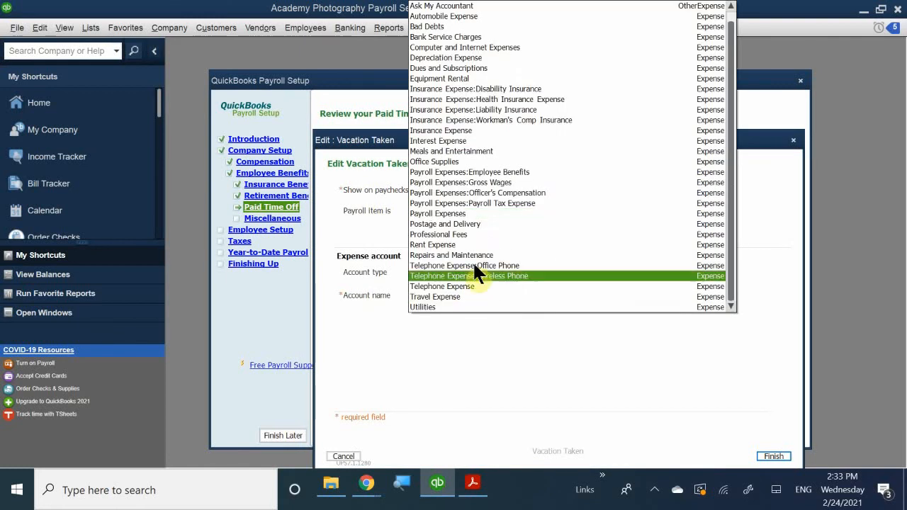
left_click(452, 183)
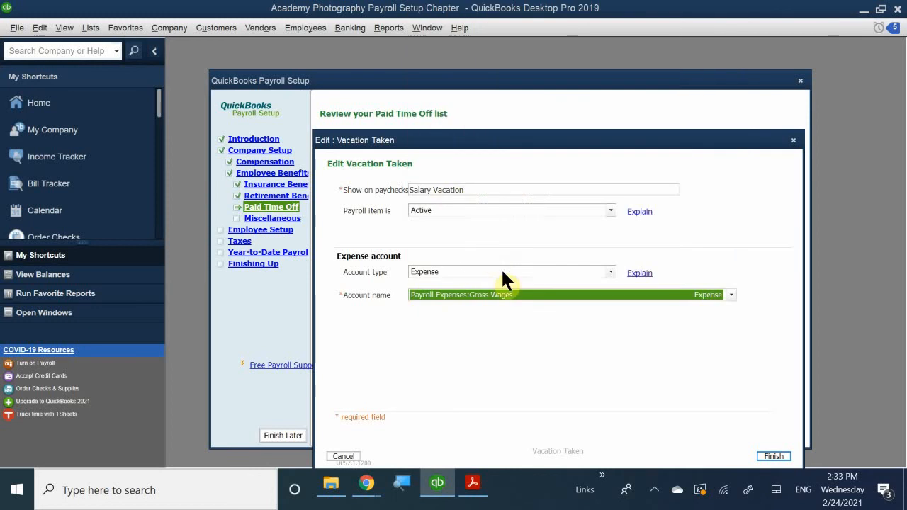
left_click(774, 458)
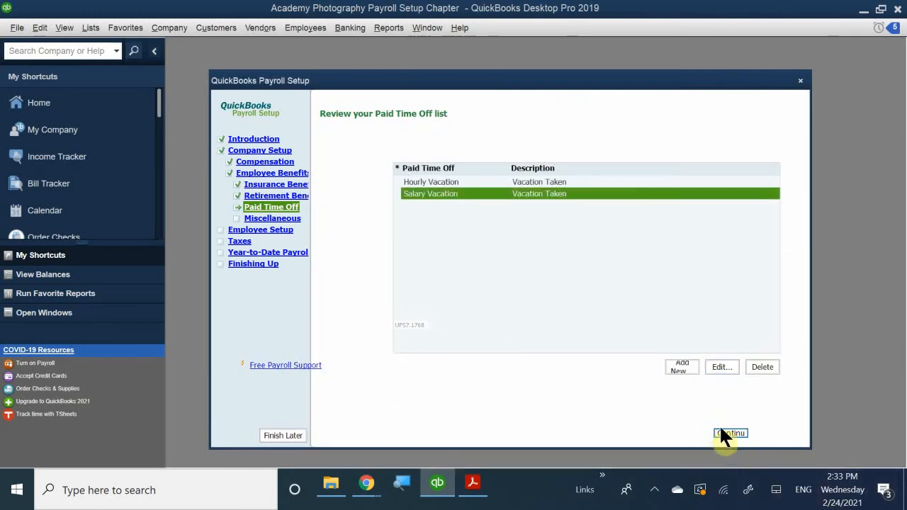
Continue from the Paid Time Off list to the Miscellaneous additions and deductions dialog.
left_click(726, 430)
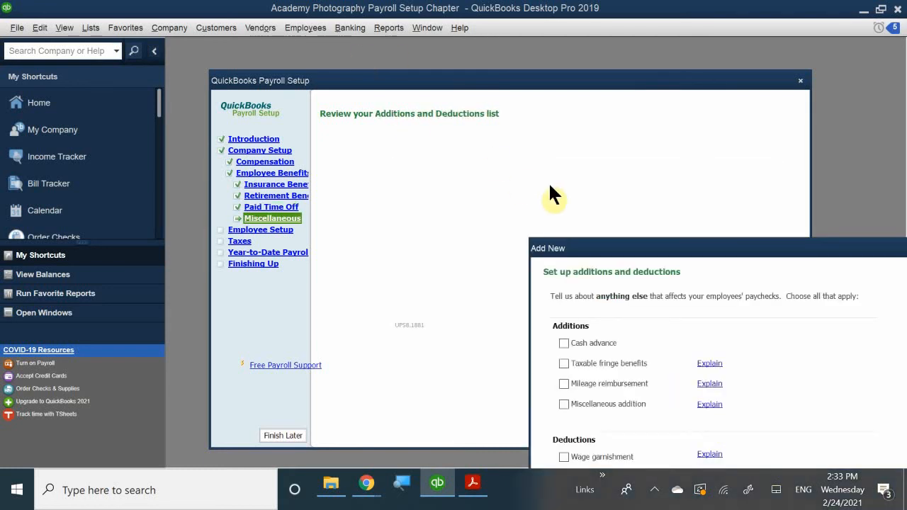
left_click_drag(597, 239, 429, 131)
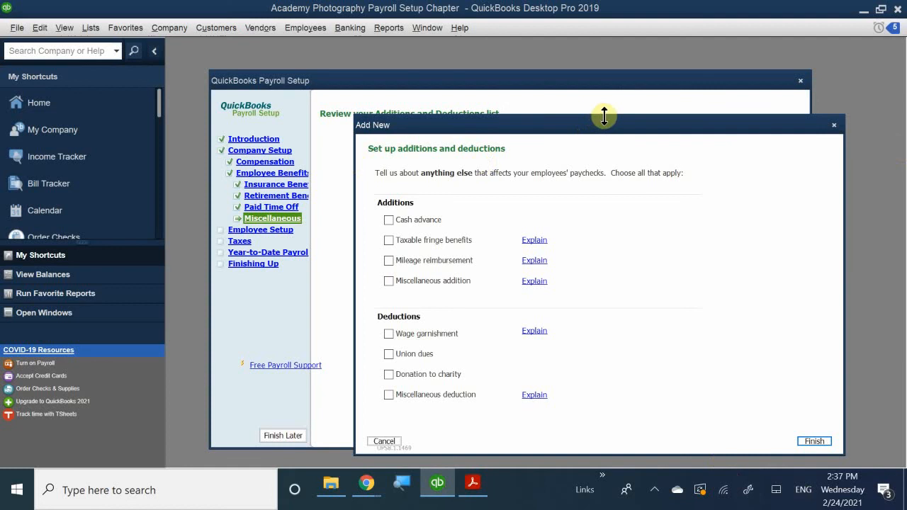
Finish Additions and Deductions with nothing selected, then continue to Set up your employees.
left_click_drag(611, 126, 587, 111)
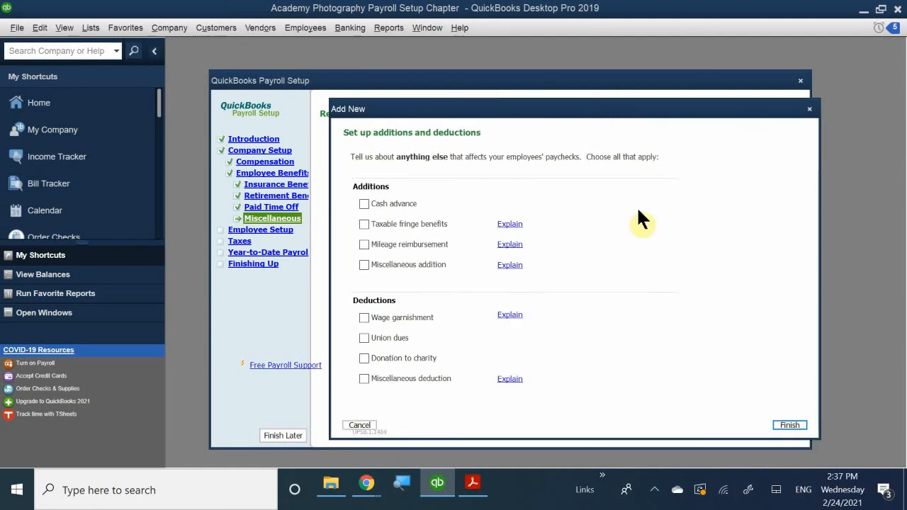
left_click(792, 425)
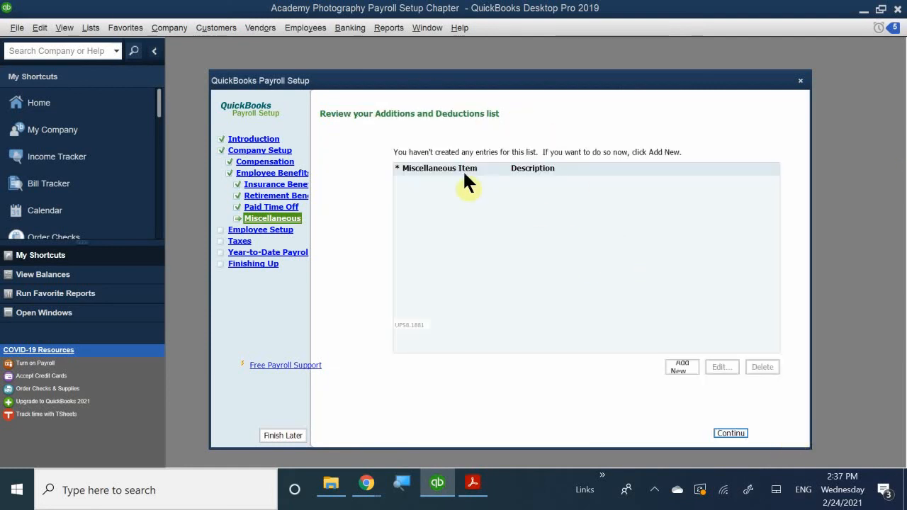
left_click(719, 430)
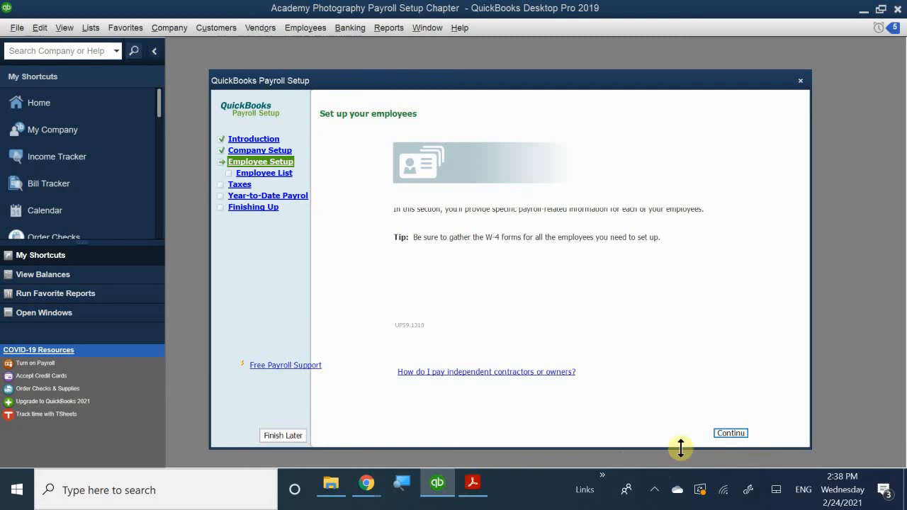
Continue from the Set up your employees introduction to the empty Employee List.
left_click(730, 433)
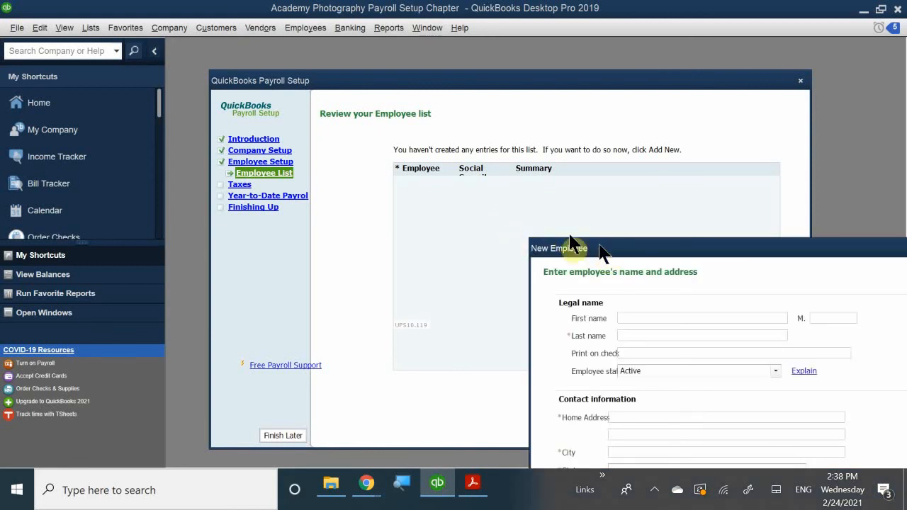
Move the New Employee window to the centre of the screen.
left_click_drag(601, 245, 413, 122)
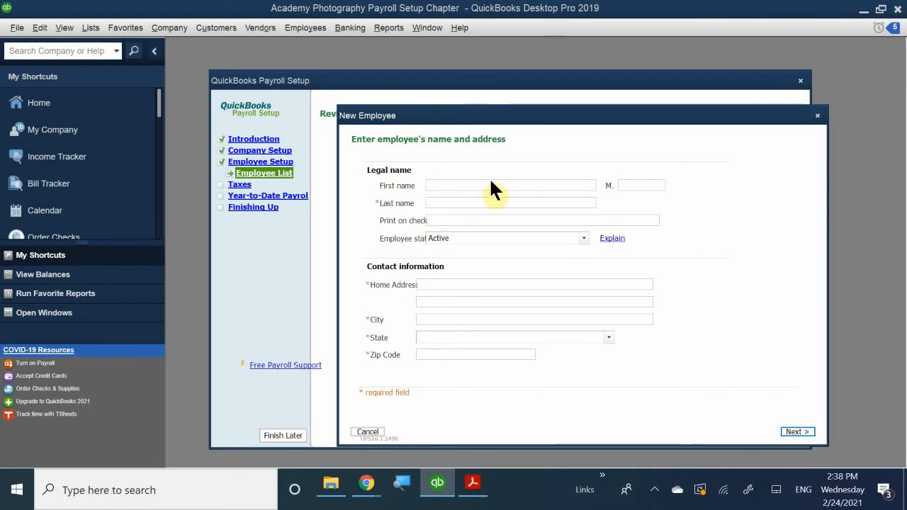
left_click_drag(465, 118, 465, 93)
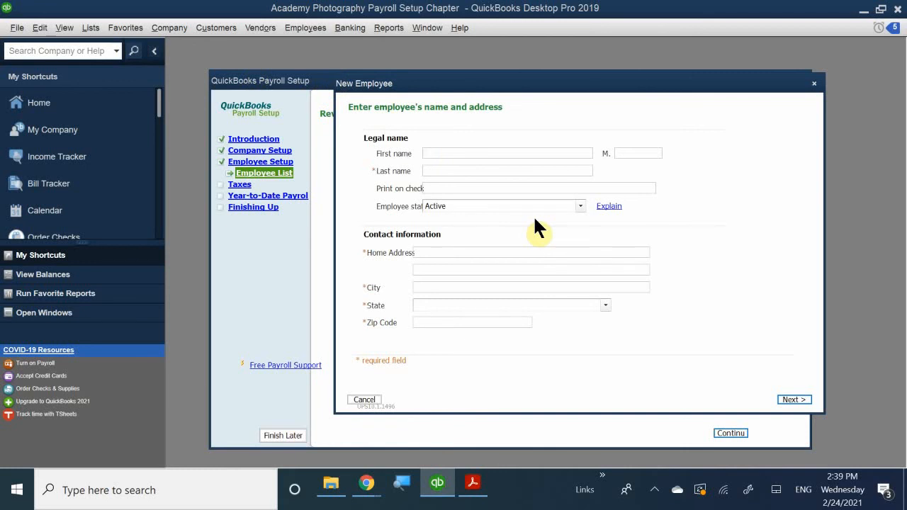
Enter the employee's first and last legal name so Print on check fills in.
type("Kati")
left_click(512, 170)
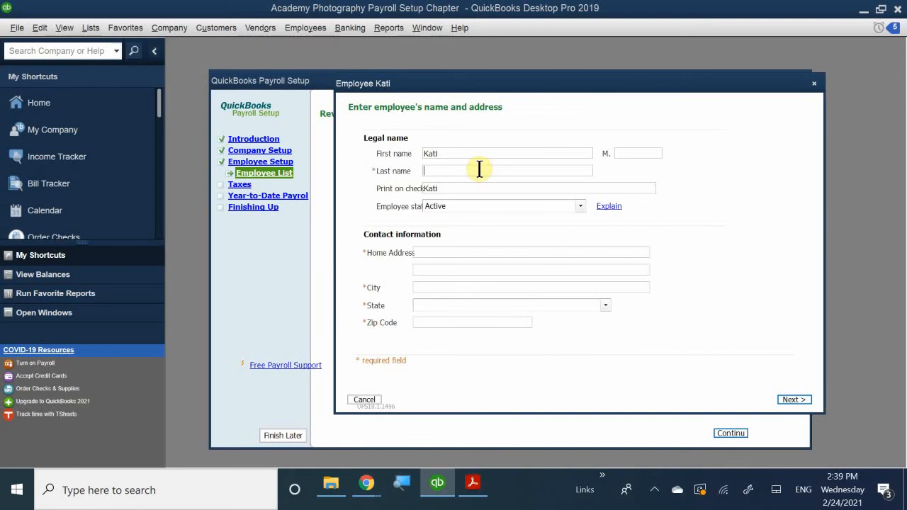
type("Re")
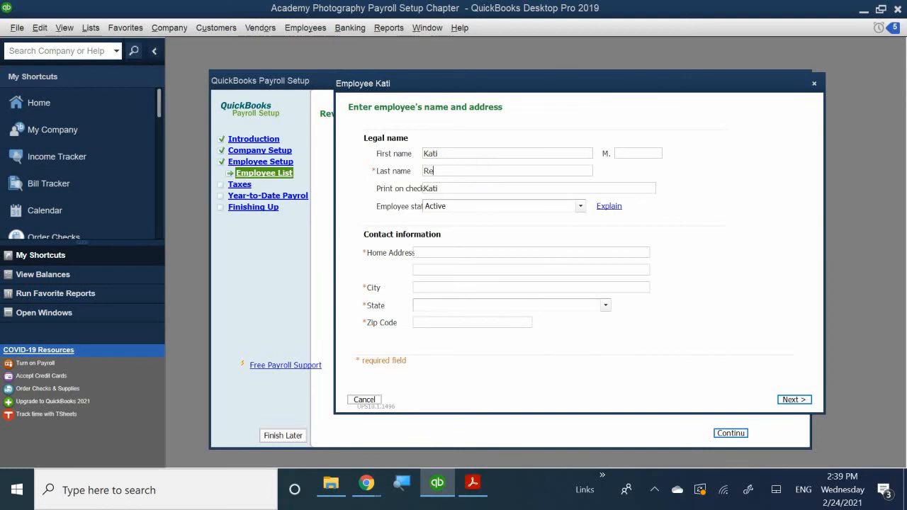
type("ynolds")
left_click(462, 189)
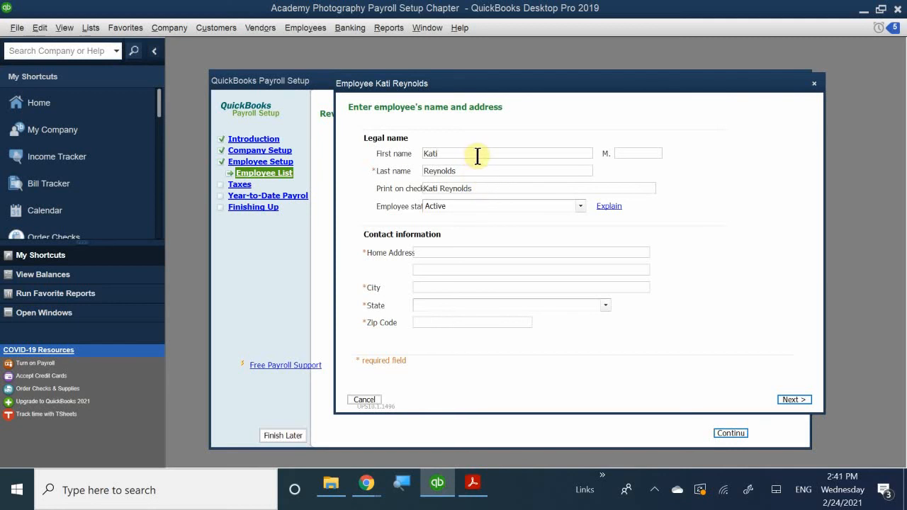
left_click(489, 189)
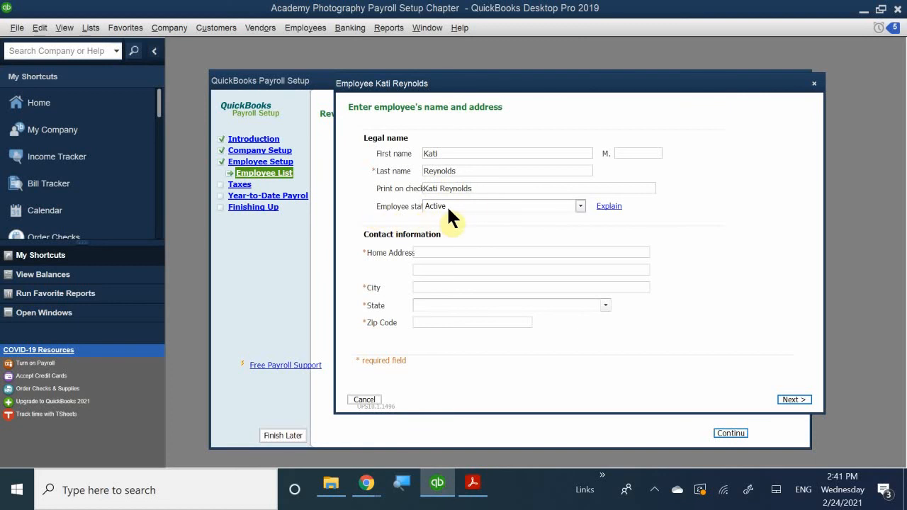
left_click(578, 205)
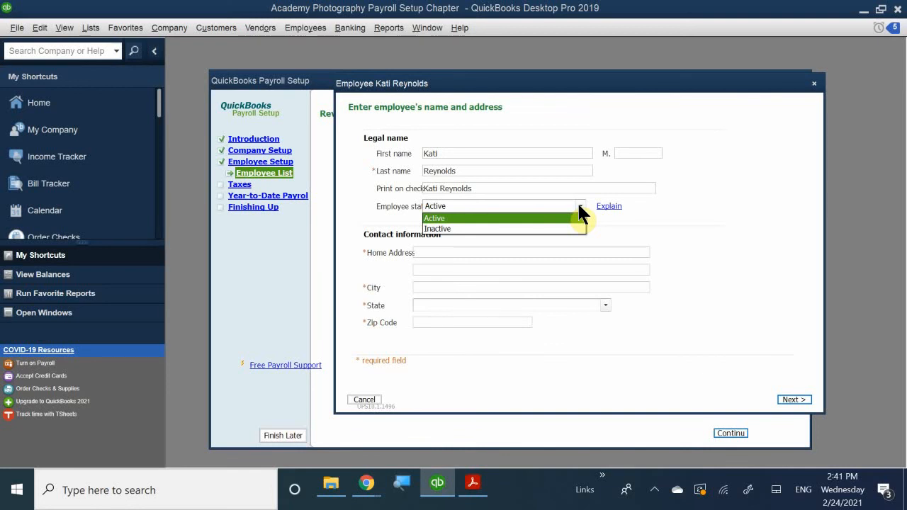
left_click(579, 205)
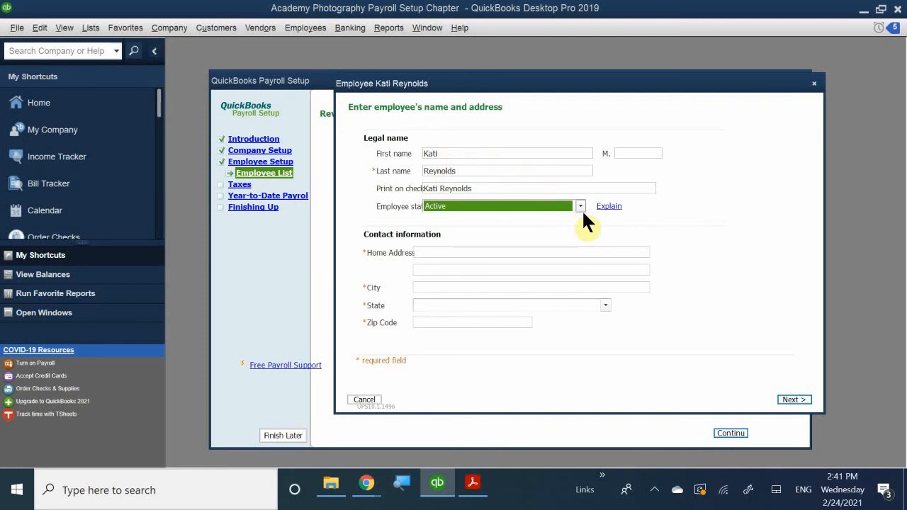
left_click(442, 253)
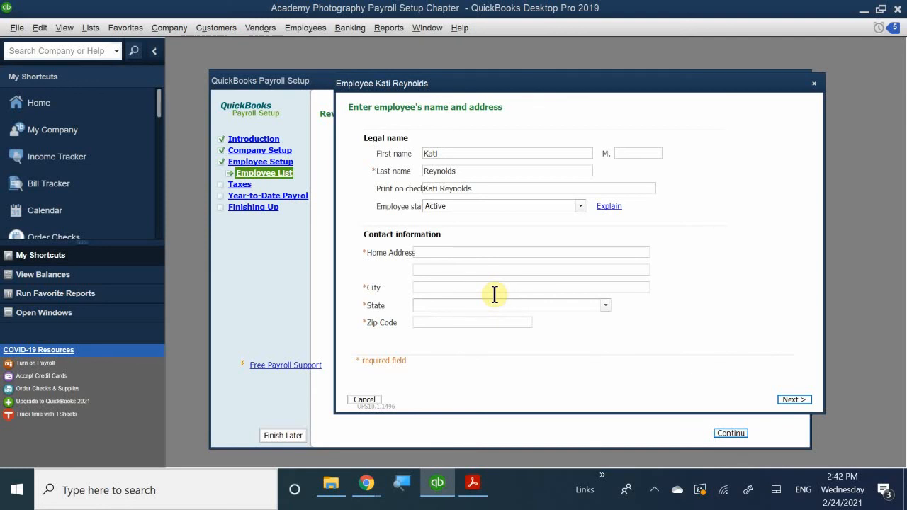
Enter the employee's street address in Home Address, correcting typos.
type("432")
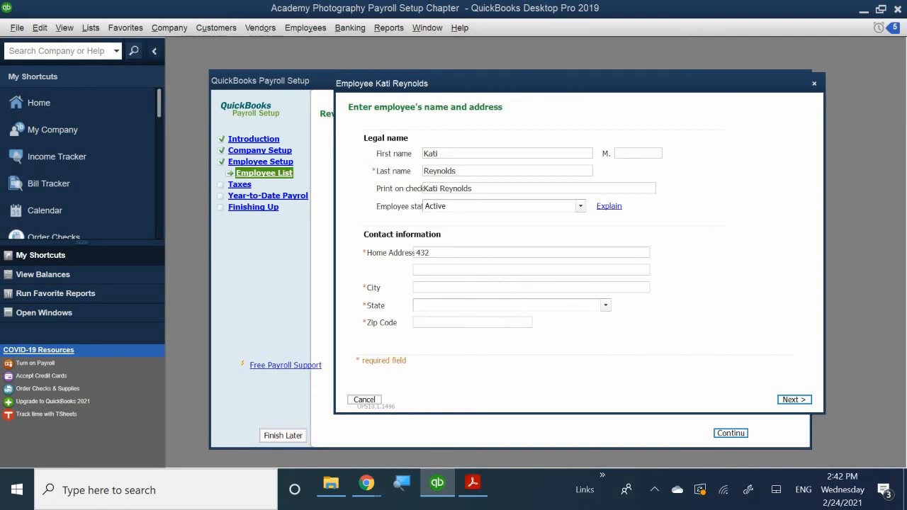
type(" Eb")
key("BackSpace")
key("BackSpace")
type("ni")
key("BackSpace")
type("os Lab")
key("BackSpace")
type("ne")
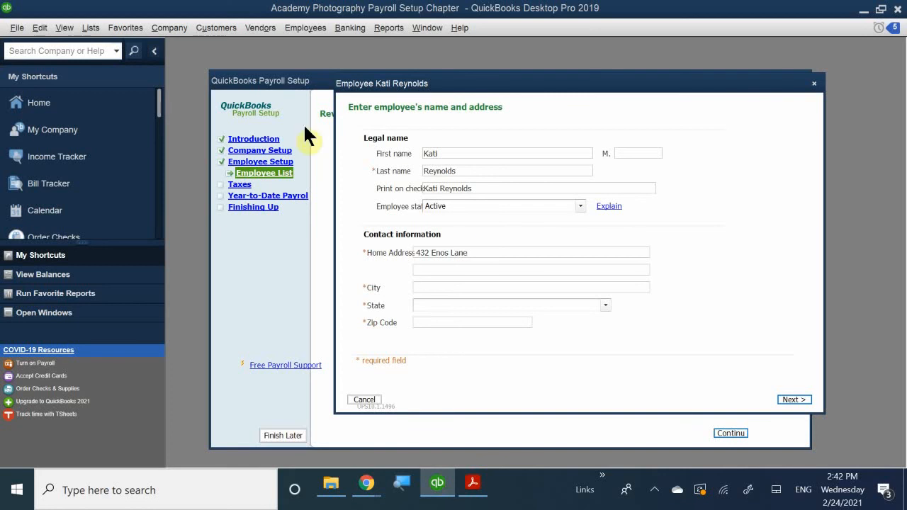
Enter the employee's city and set the state to CA - California.
left_click(444, 289)
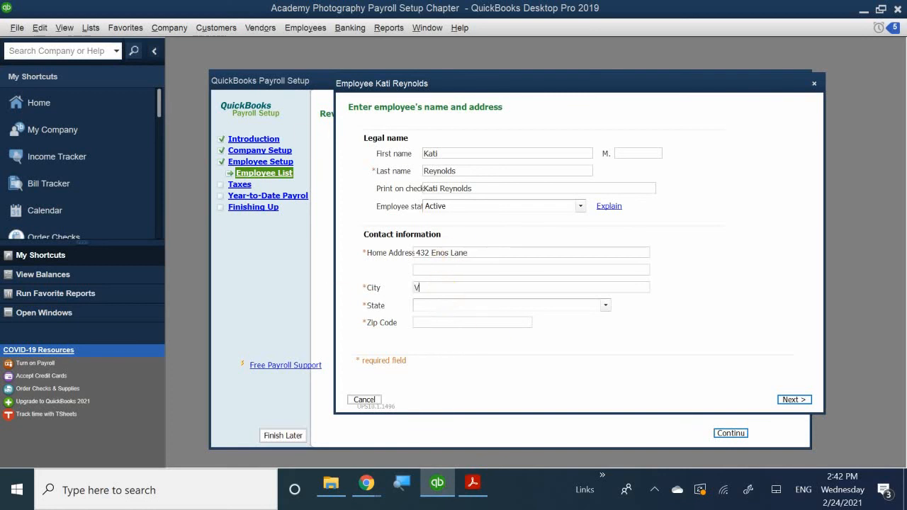
type("Dancu")
key("BackSpace")
key("BackSpace")
type("ville")
left_click(435, 306)
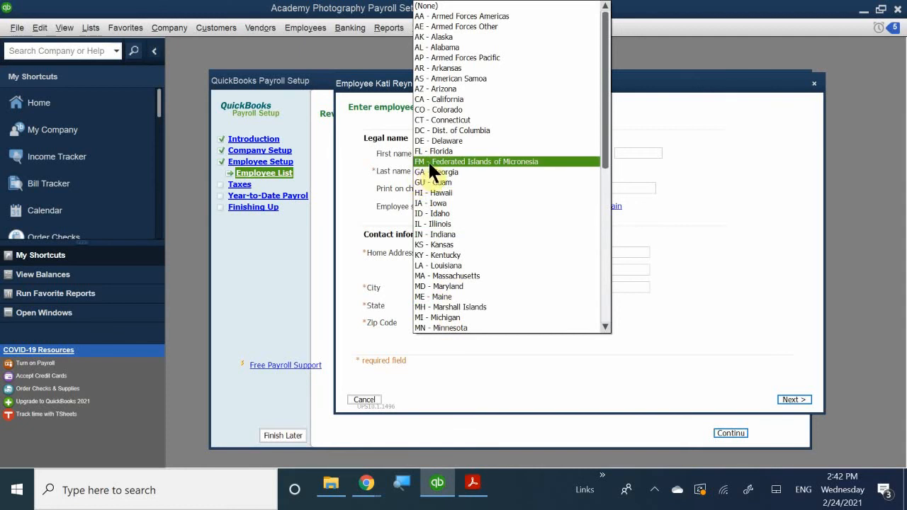
left_click(460, 99)
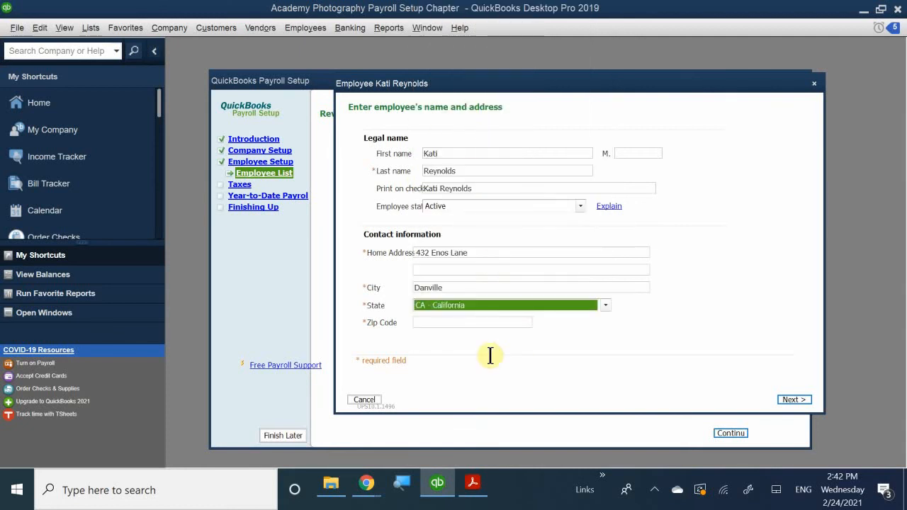
left_click(439, 322)
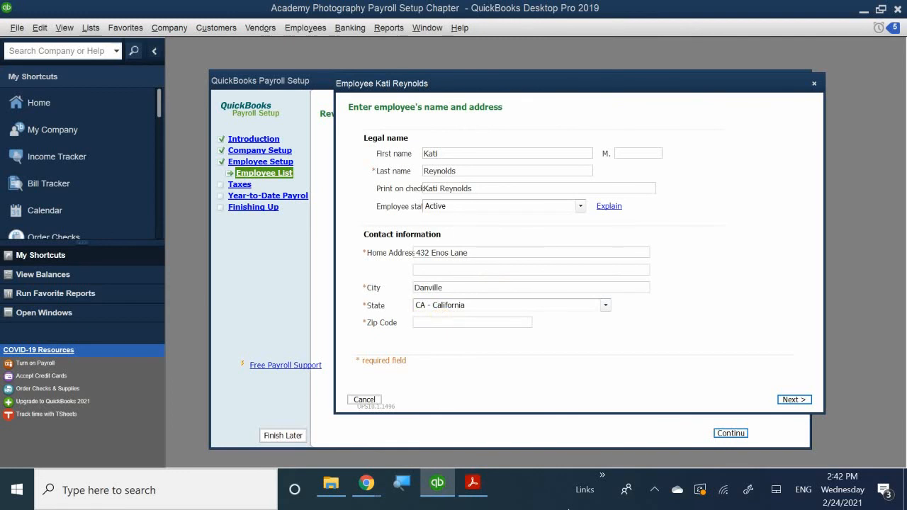
Enter the employee's zip code to complete the contact information.
type("94501")
Advance to the hiring information page and show the Employee type choices.
left_click(801, 401)
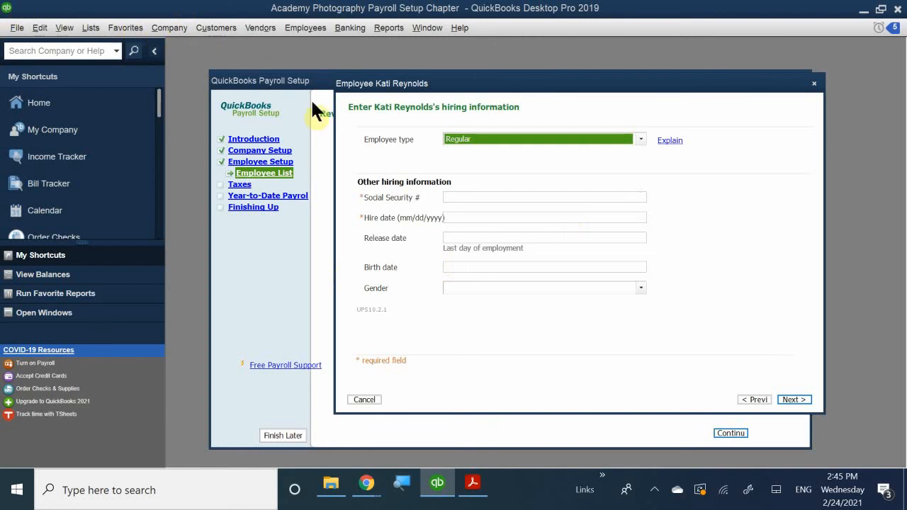
left_click(511, 138)
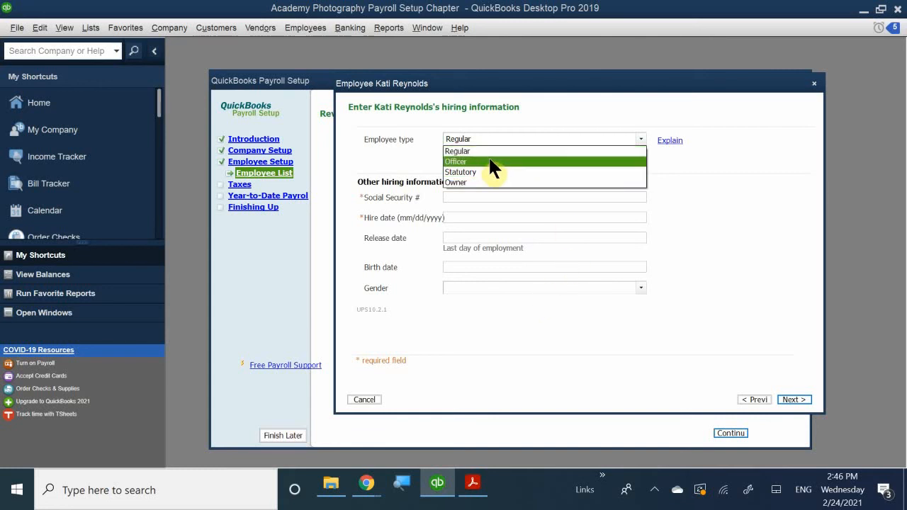
Choose Regular as the employee type.
left_click(511, 151)
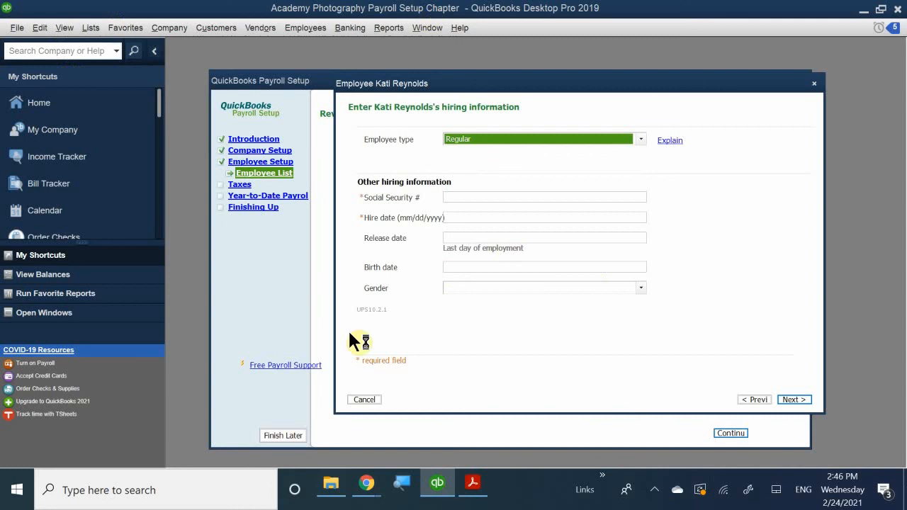
Enter the employee's Social Security number, correcting the mistyped digits.
left_click(463, 197)
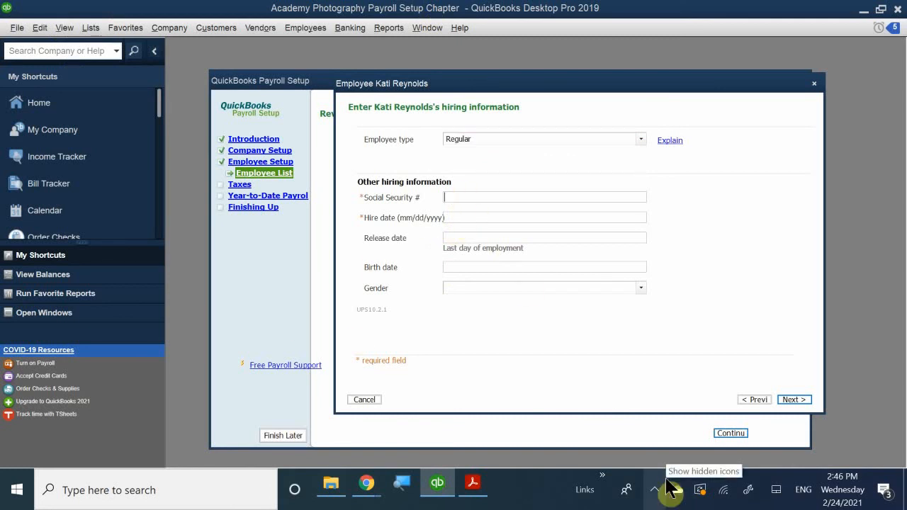
type("123")
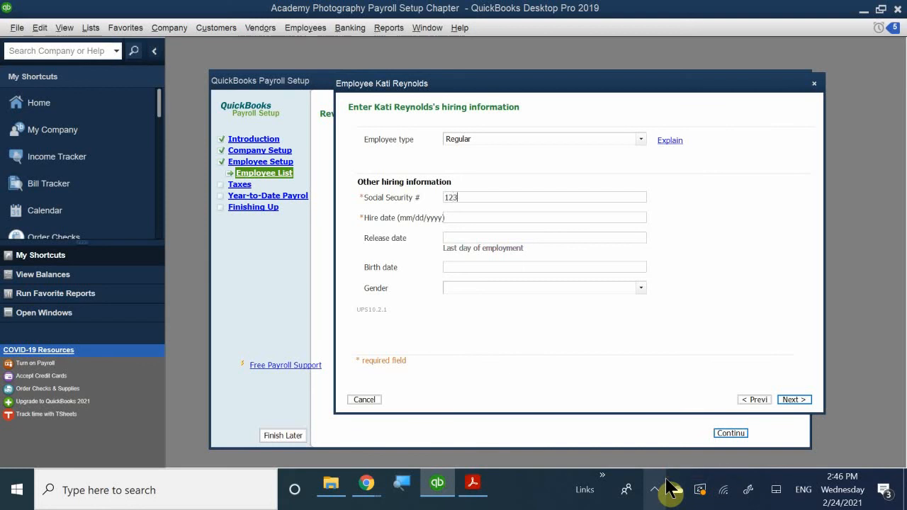
key("BackSpace")
key("BackSpace")
key("BackSpace")
type("333-22")
type("-123")
key("BackSpace")
key("BackSpace")
key("BackSpace")
type("4321")
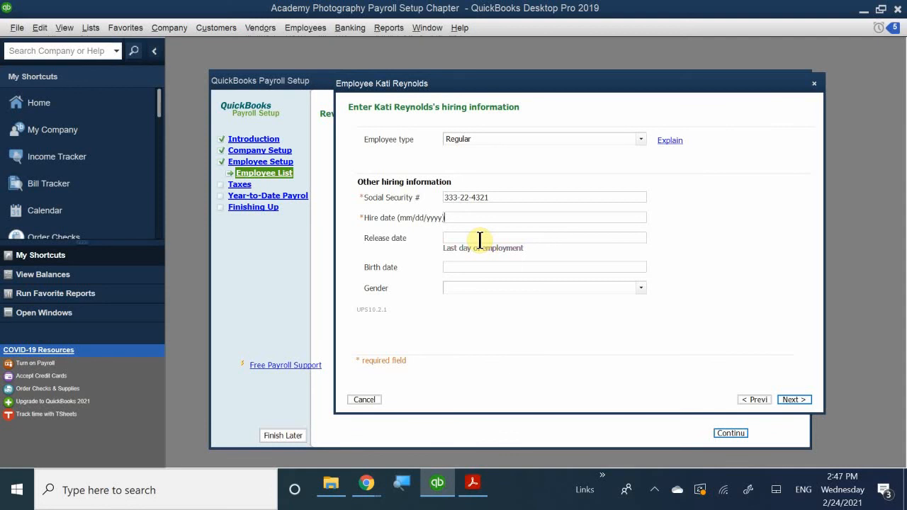
Enter hire date 4/1/2008 and birth date 1/31/1973.
type("4/1")
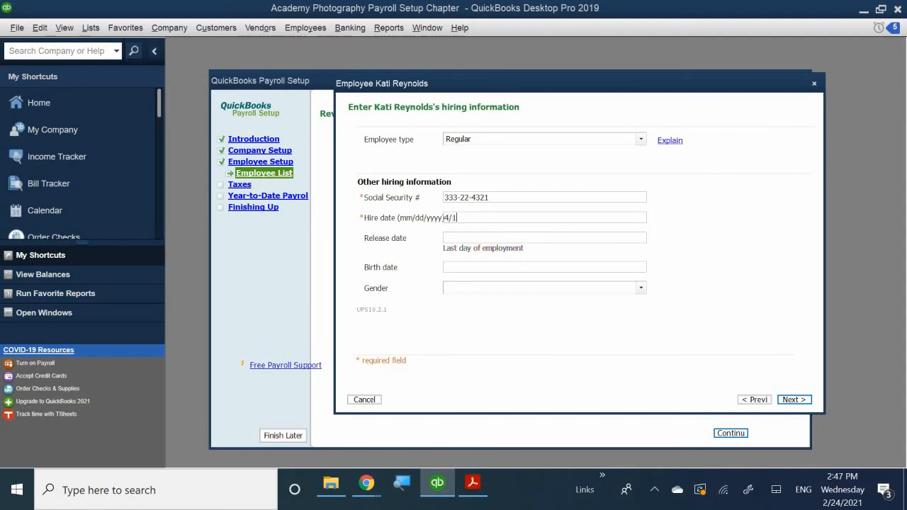
type("/2008")
left_click(488, 238)
left_click(455, 266)
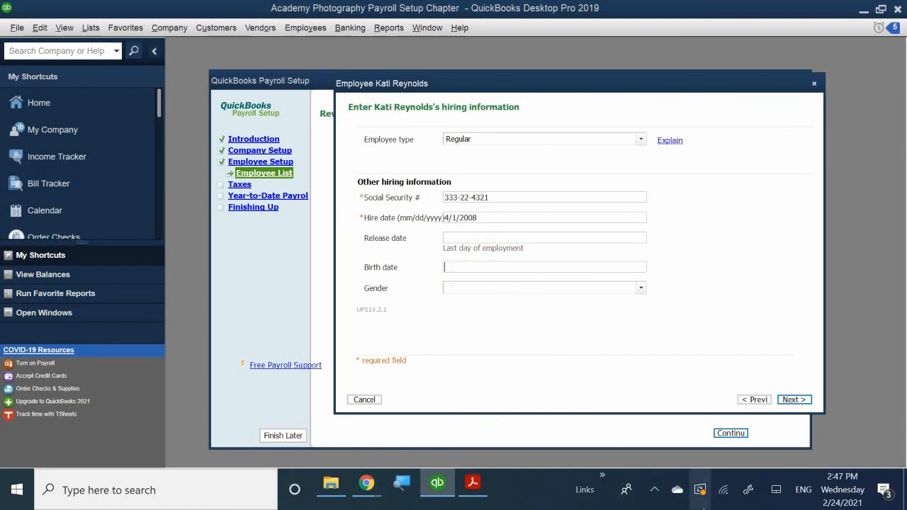
type("1/31/")
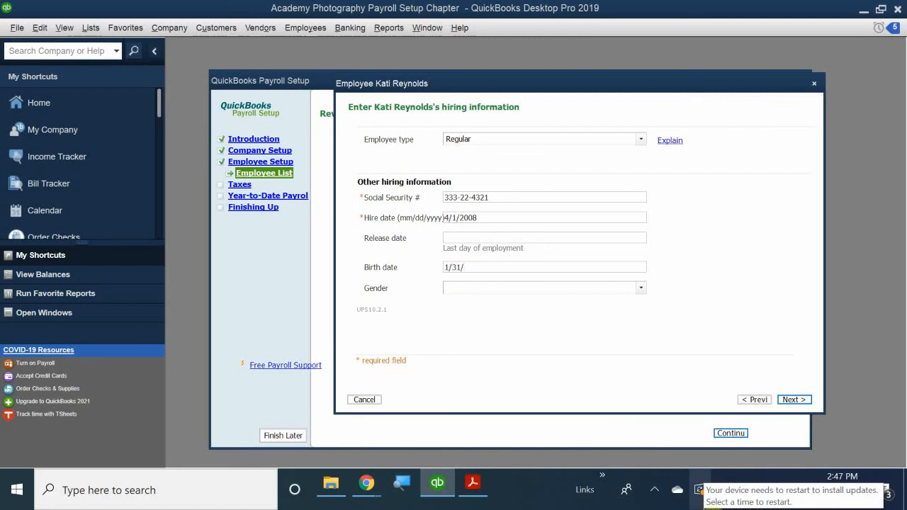
type("1973")
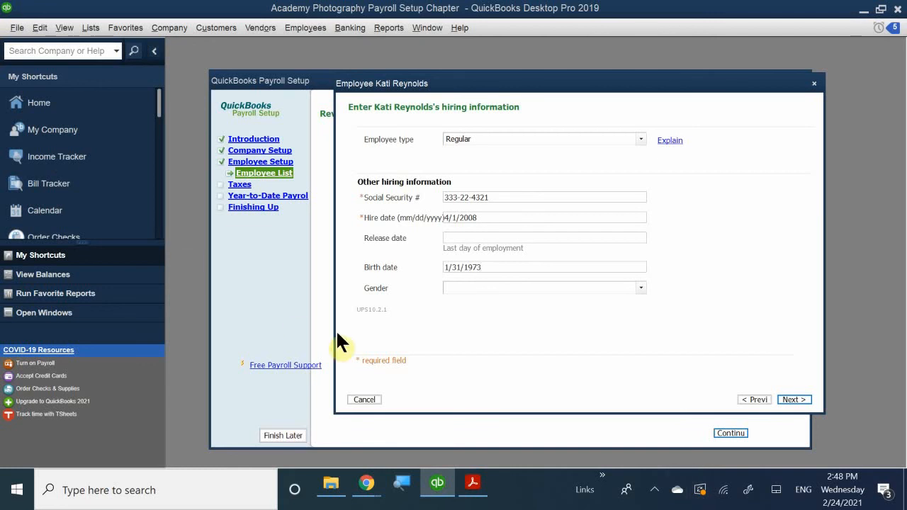
Set the employee's gender to Female, replacing Male, and continue to pay details.
left_click(461, 288)
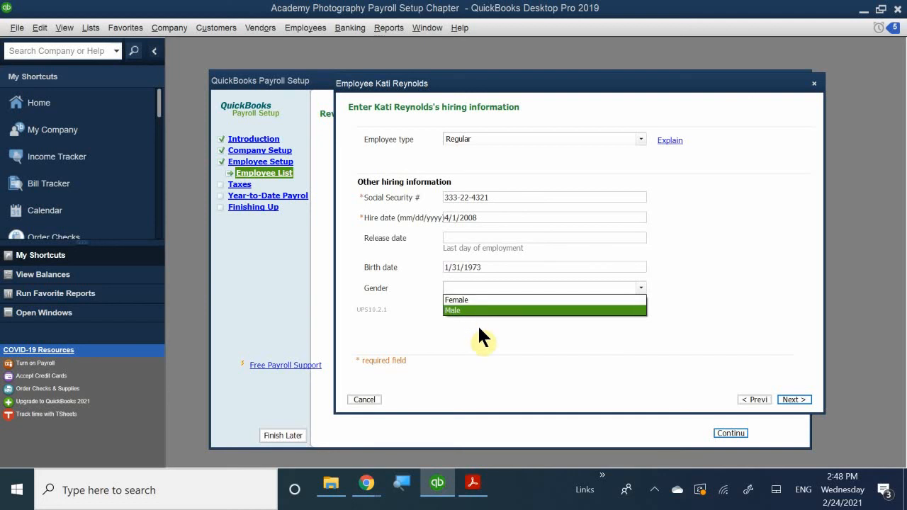
left_click(457, 310)
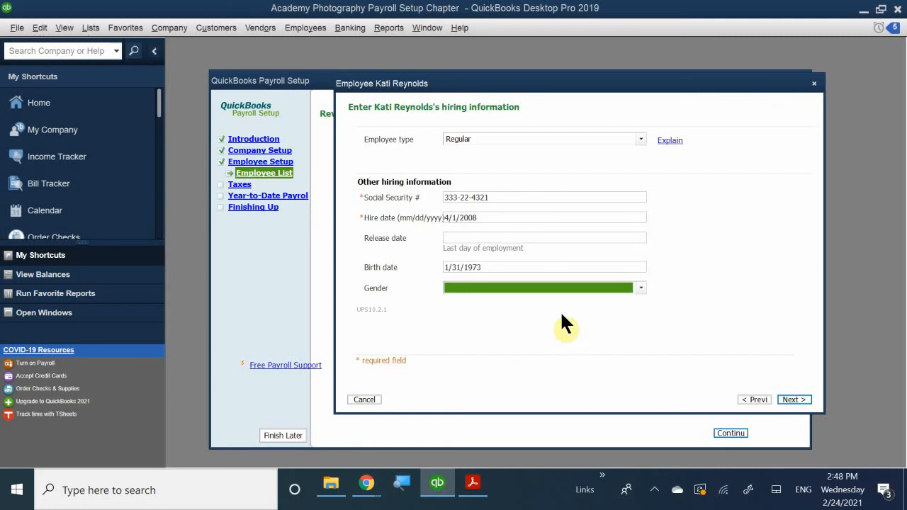
left_click(483, 287)
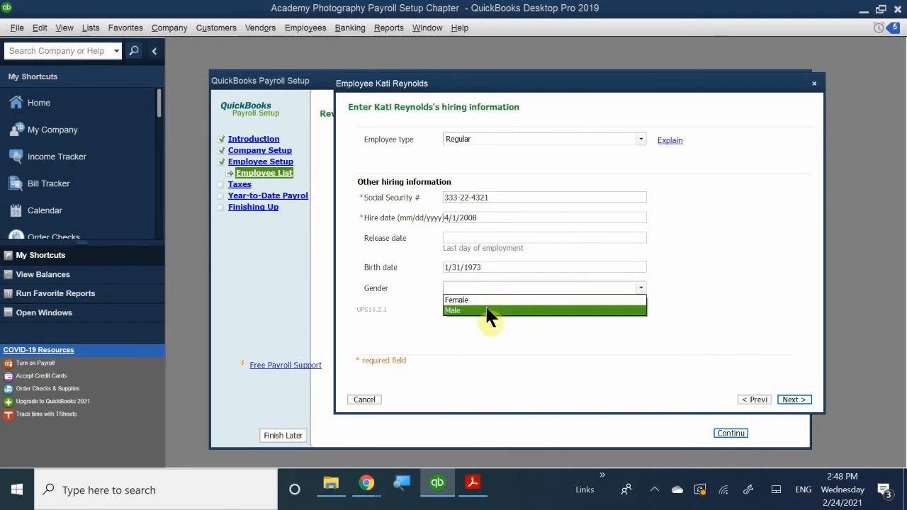
left_click(488, 300)
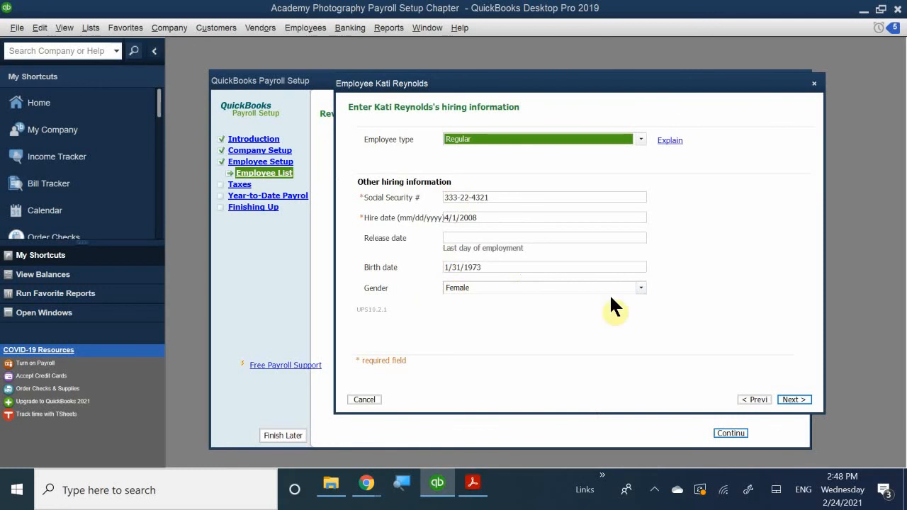
left_click(796, 400)
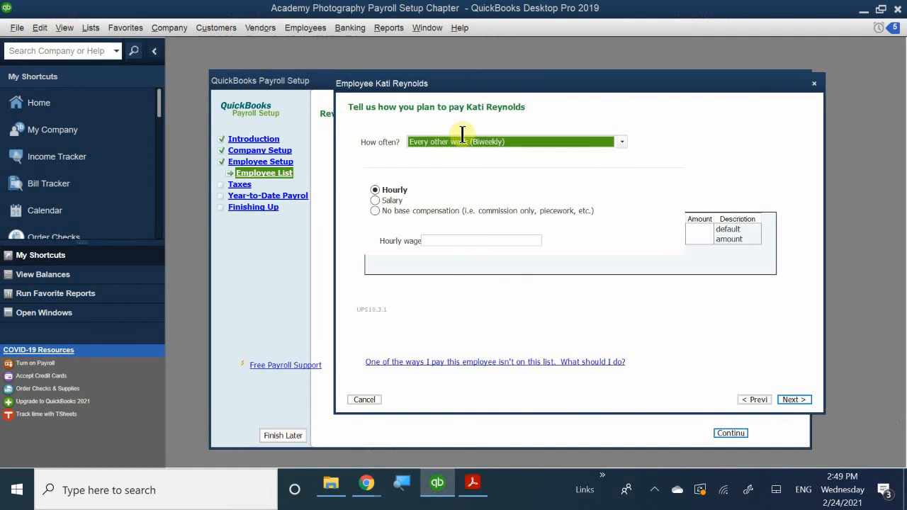
Show the pay frequency options on the employee's pay page.
left_click(544, 148)
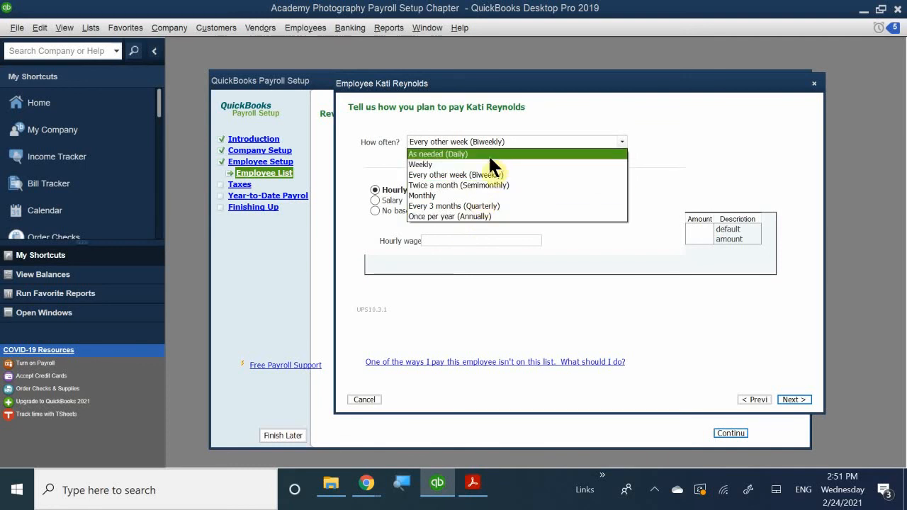
Set Twice a month (Semimonthly) pay with a 60000 per Year Salary, then continue.
left_click(461, 184)
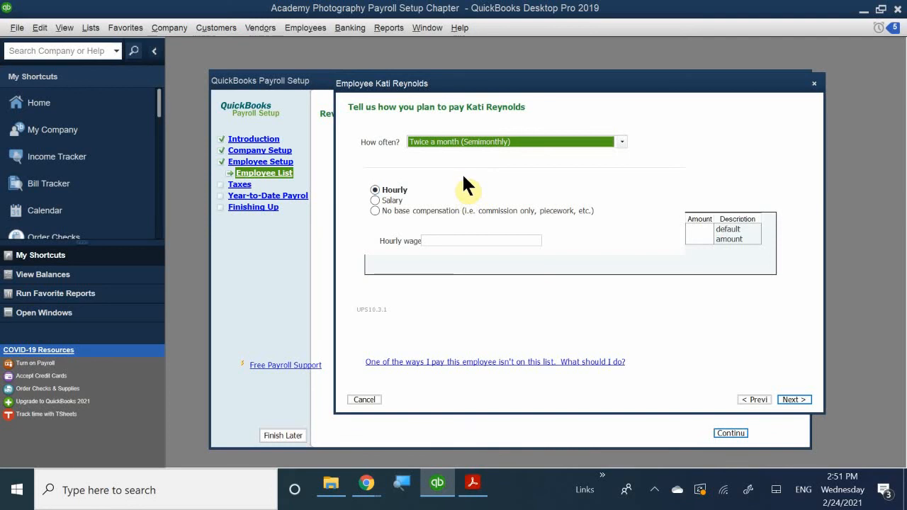
left_click(394, 200)
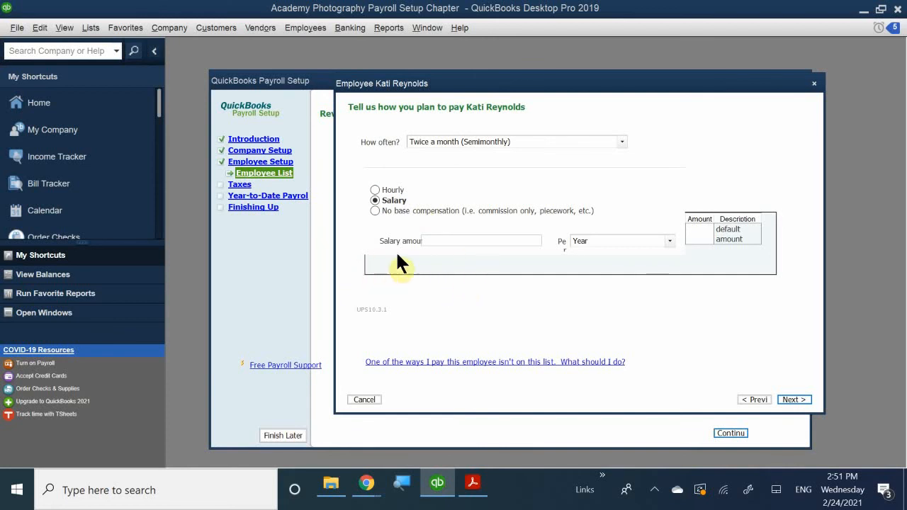
left_click(464, 243)
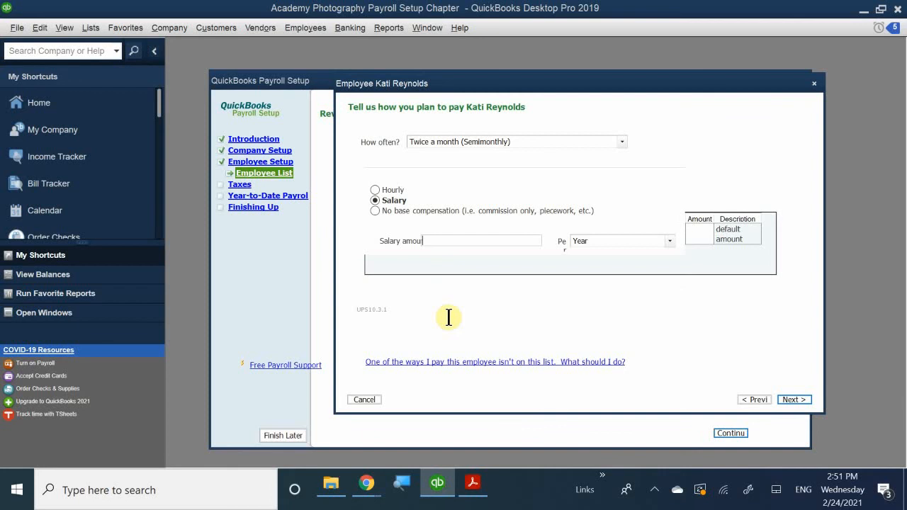
type("60000")
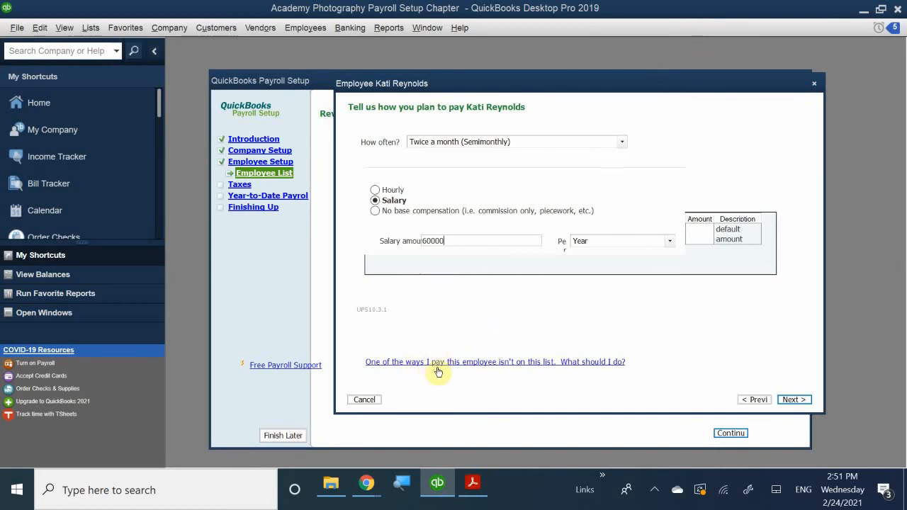
left_click(552, 309)
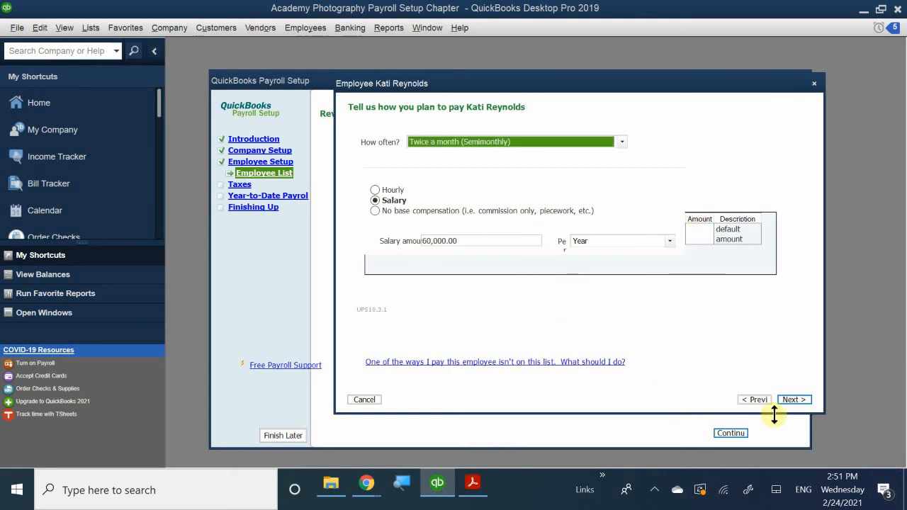
left_click(792, 399)
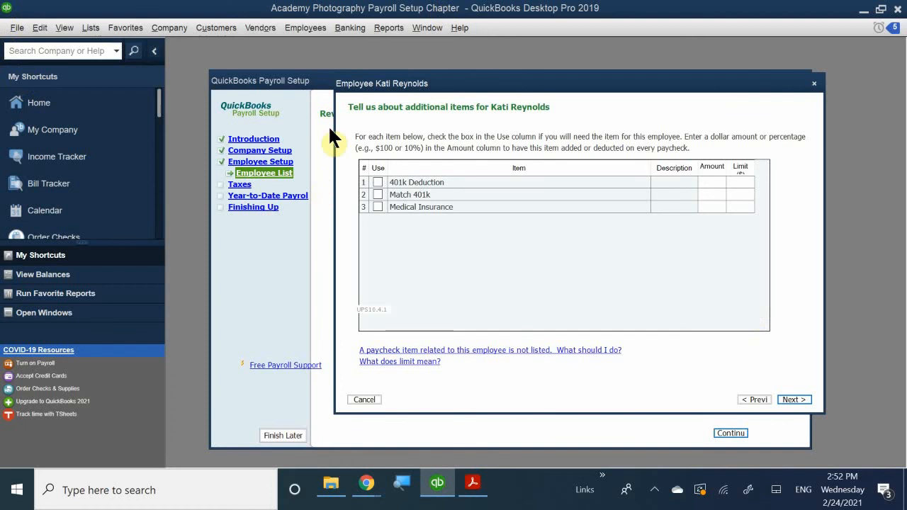
Check 401k Deduction, Match 401k and Medical Insurance, giving 401k Deduction $50 per paycheck.
left_click(377, 182)
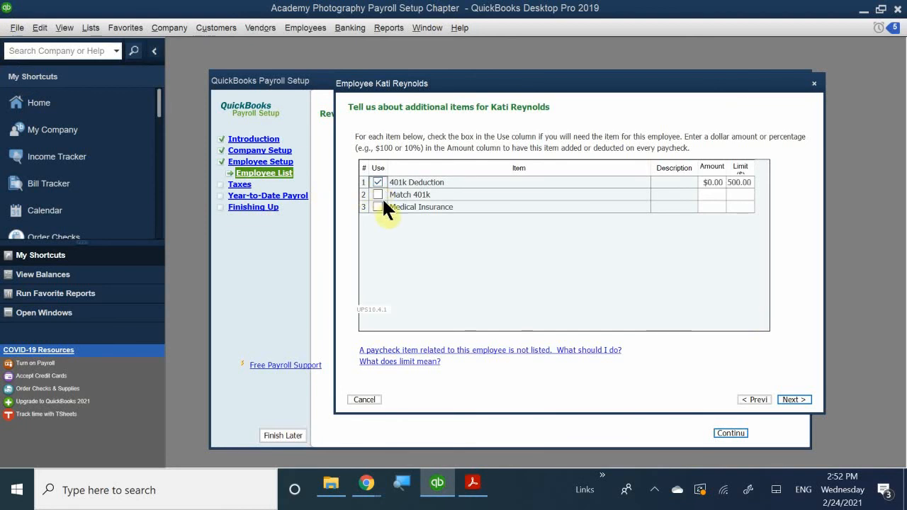
left_click(378, 195)
left_click(378, 207)
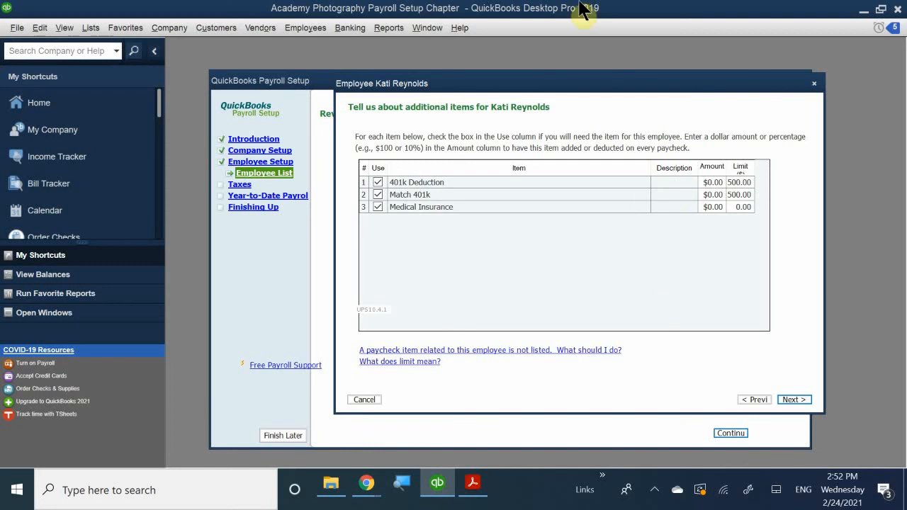
left_click(711, 182)
type("50")
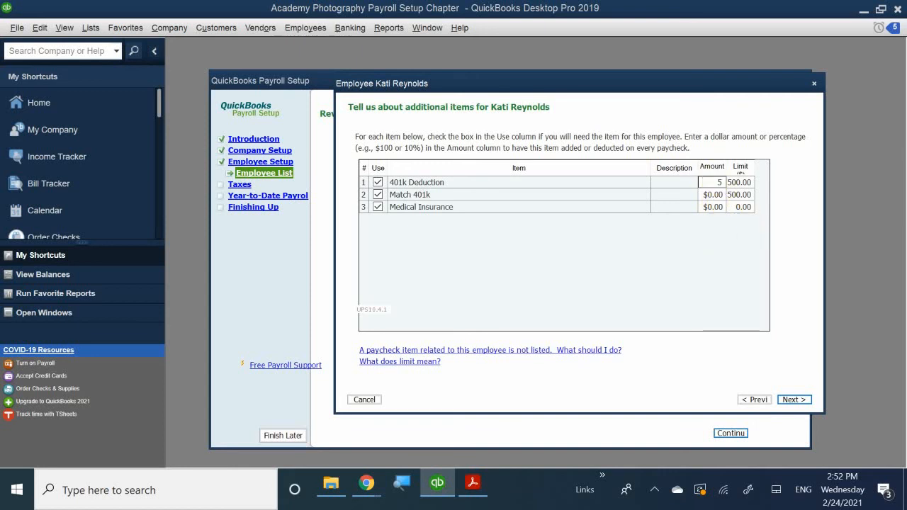
left_click(736, 182)
Resize the Item, Description and Limit columns so limit values show in full.
left_click_drag(631, 166, 621, 168)
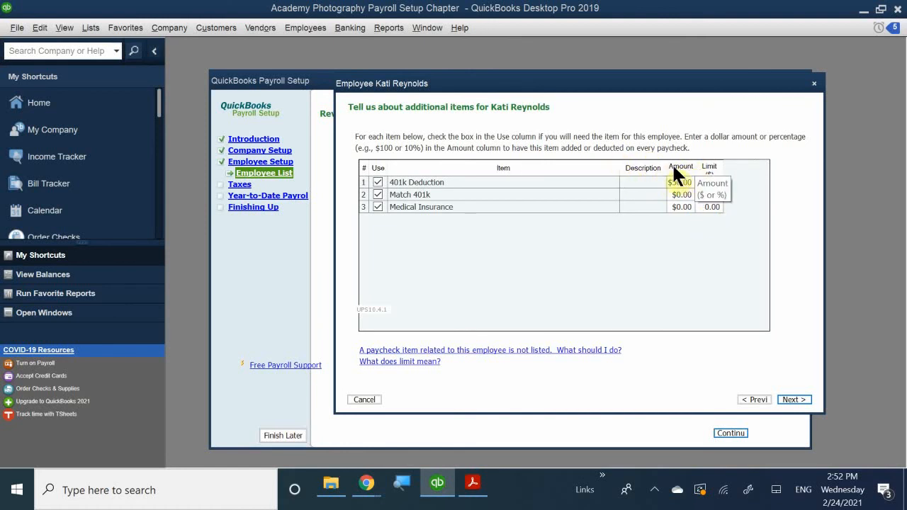
left_click_drag(665, 169, 657, 170)
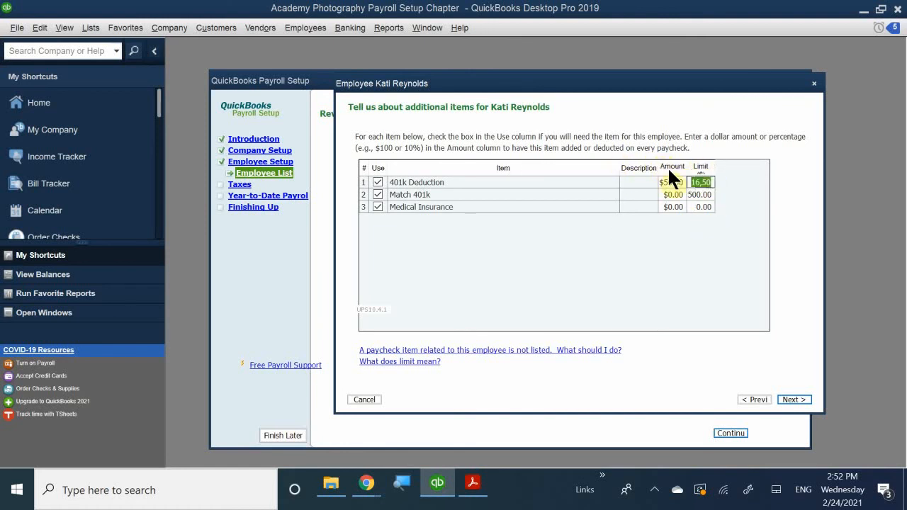
left_click(696, 192)
left_click_drag(714, 168, 730, 168)
left_click(699, 195)
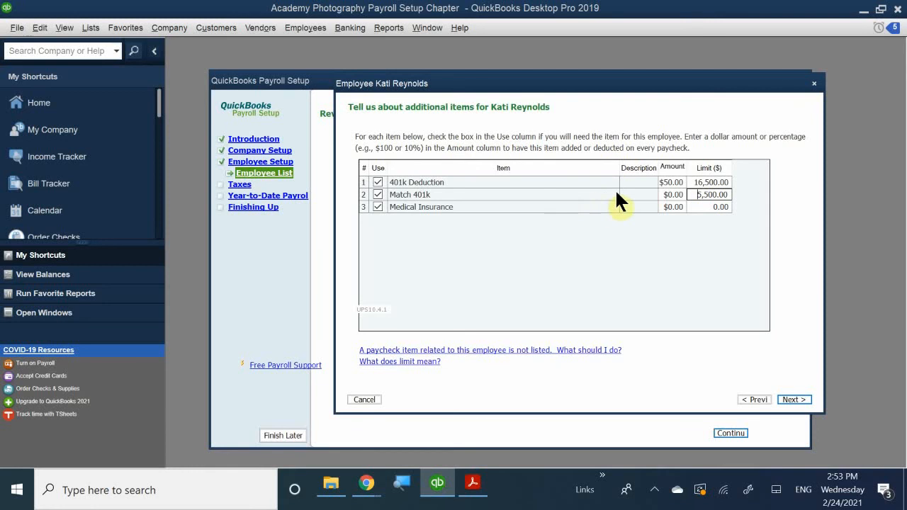
Set Match 401k to $50.00 per paycheck, then check the textbook PDF for Medical Insurance.
left_click(674, 194)
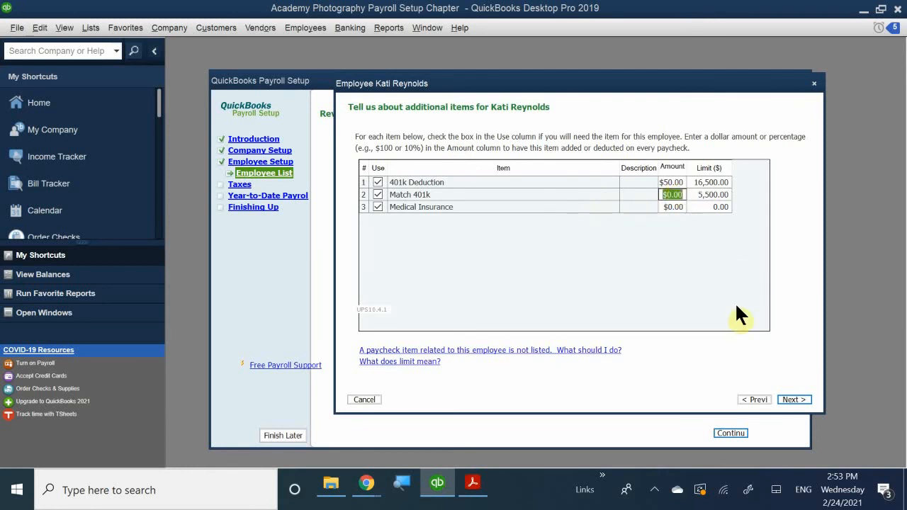
type("50")
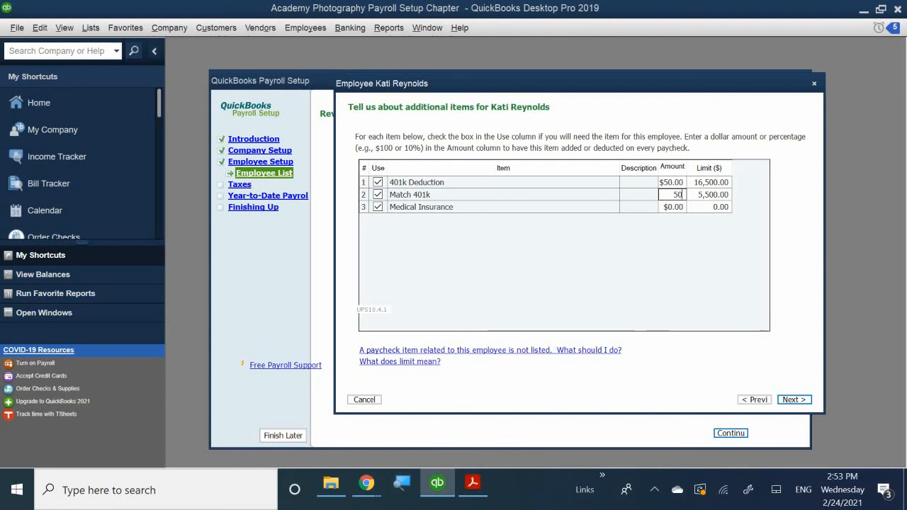
left_click(702, 209)
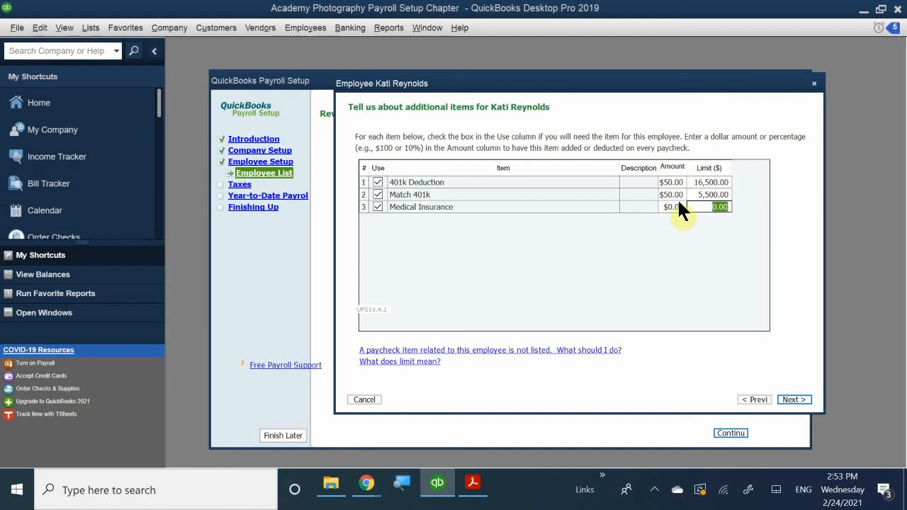
left_click(673, 207)
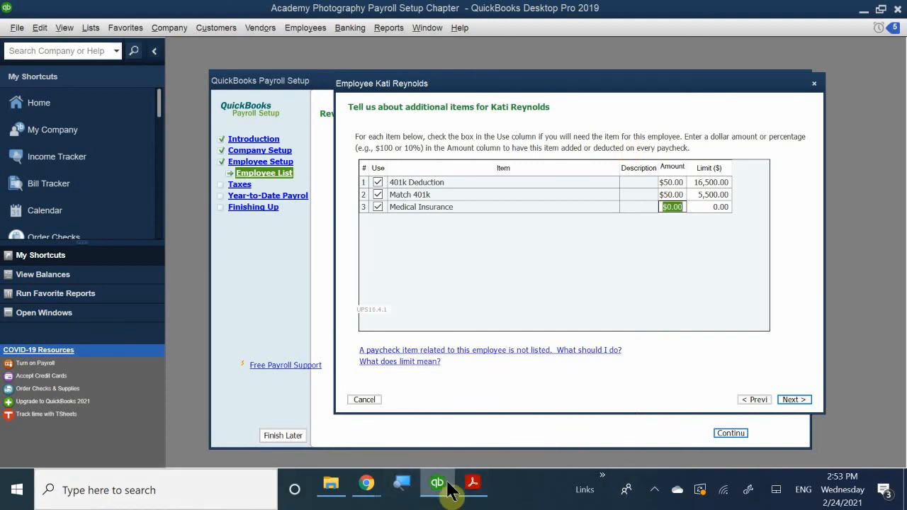
left_click(473, 489)
Scroll the textbook to Figure 10-35's benefit item amounts, then minimize the PDF.
scroll(477, 382, "down", 5)
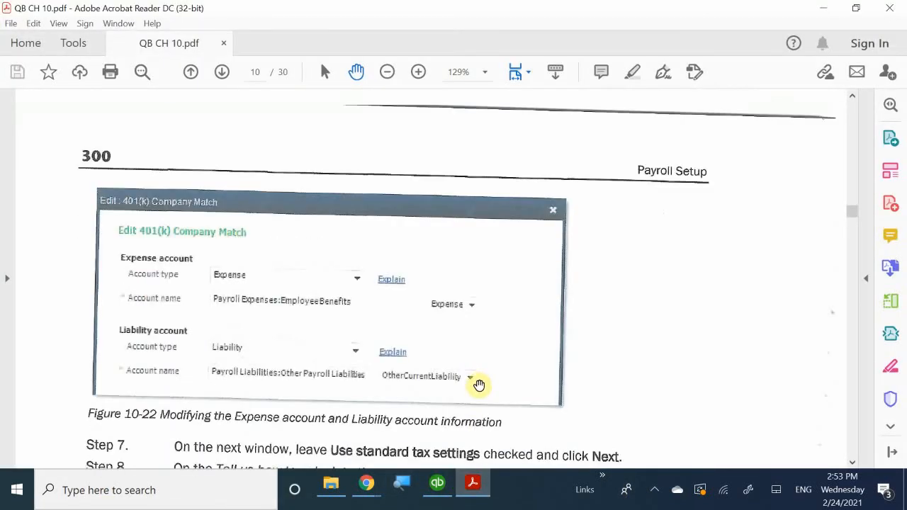
scroll(479, 387, "down", 7)
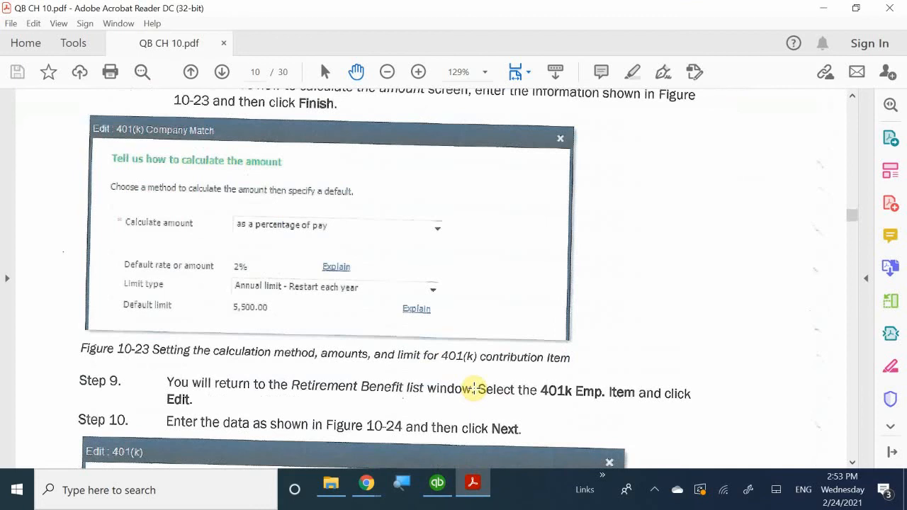
scroll(475, 388, "down", 20)
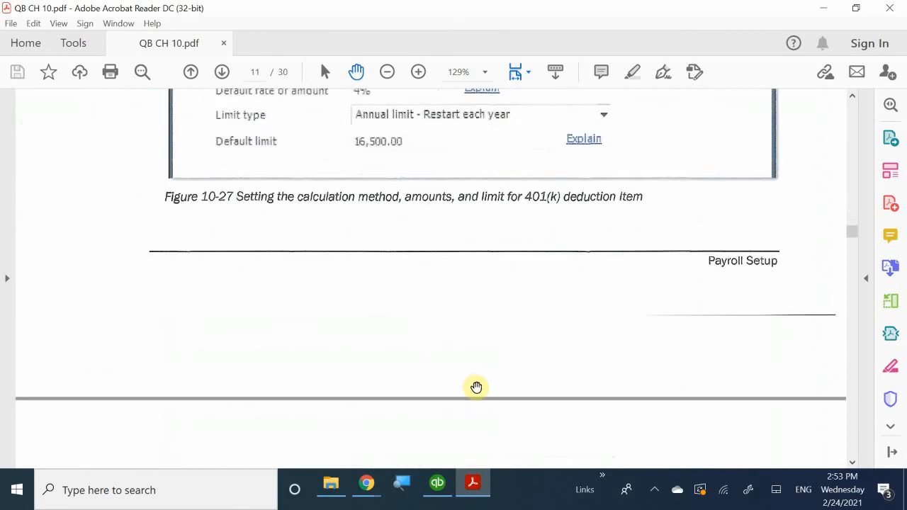
scroll(476, 387, "down", 20)
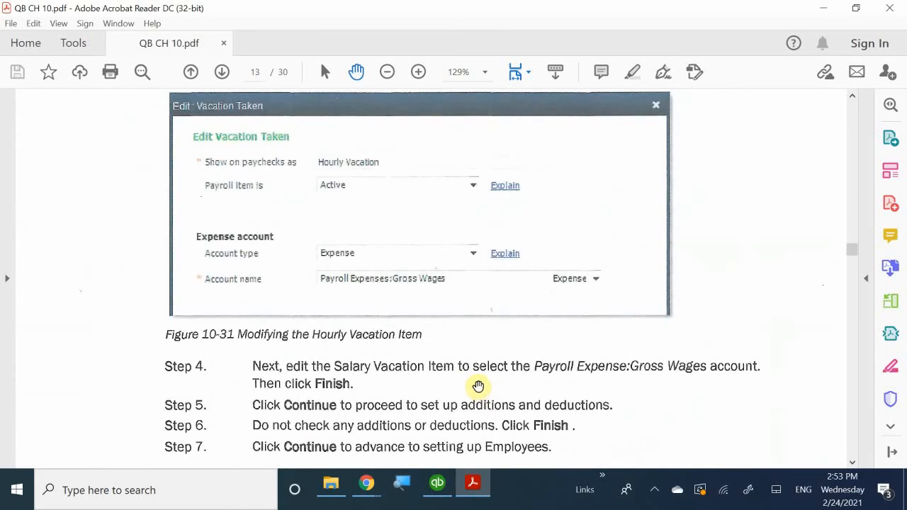
scroll(478, 386, "down", 20)
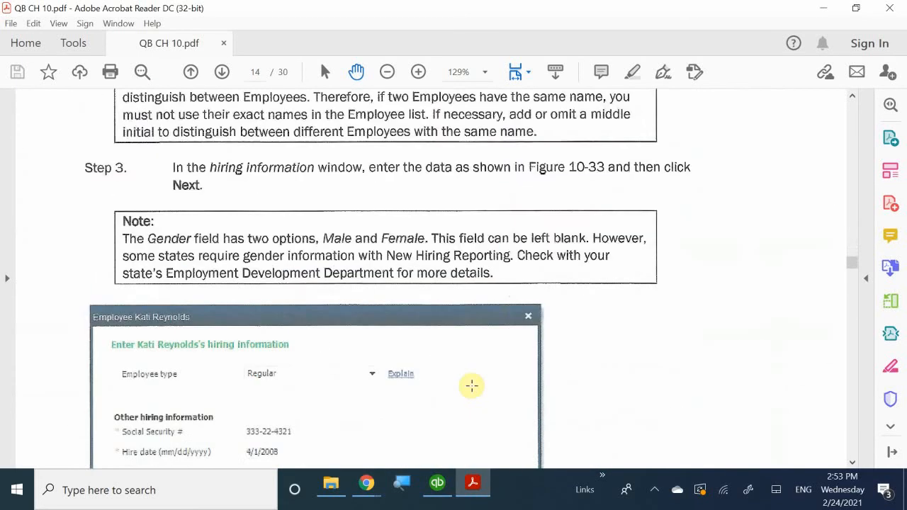
scroll(472, 385, "down", 10)
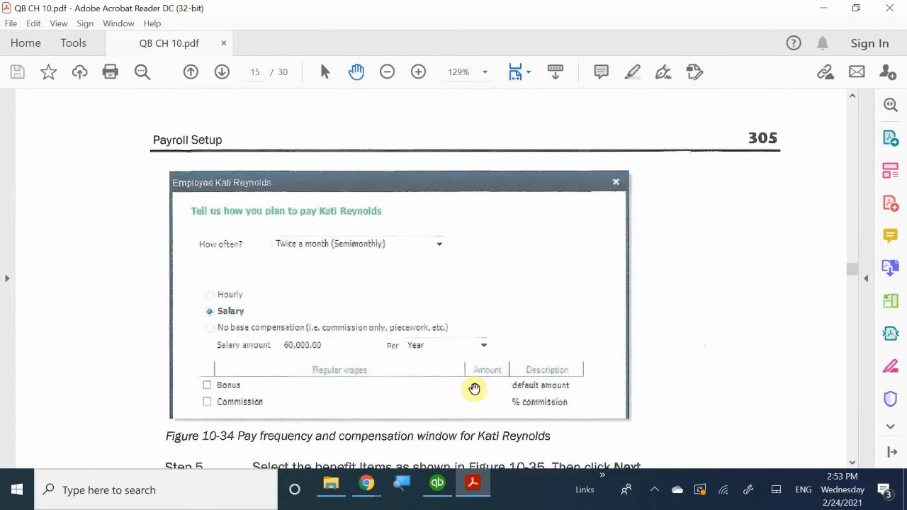
scroll(474, 389, "down", 15)
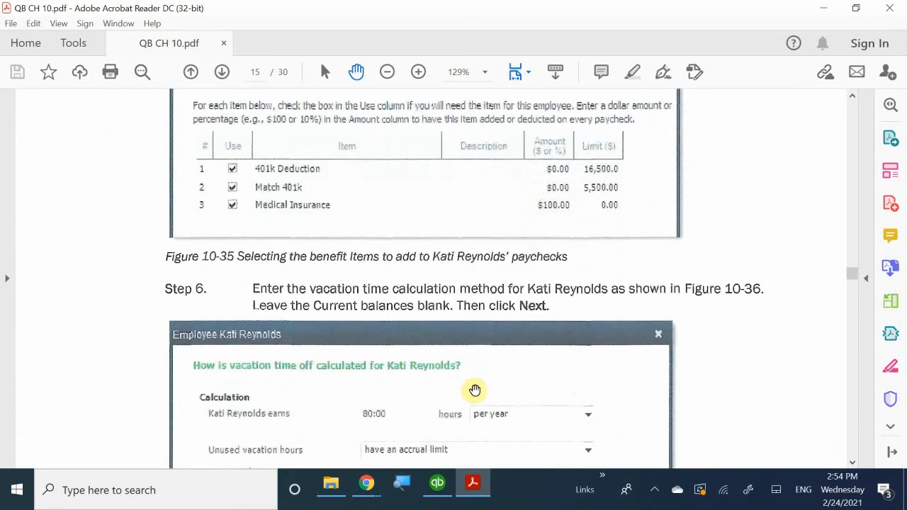
scroll(475, 390, "up", 4)
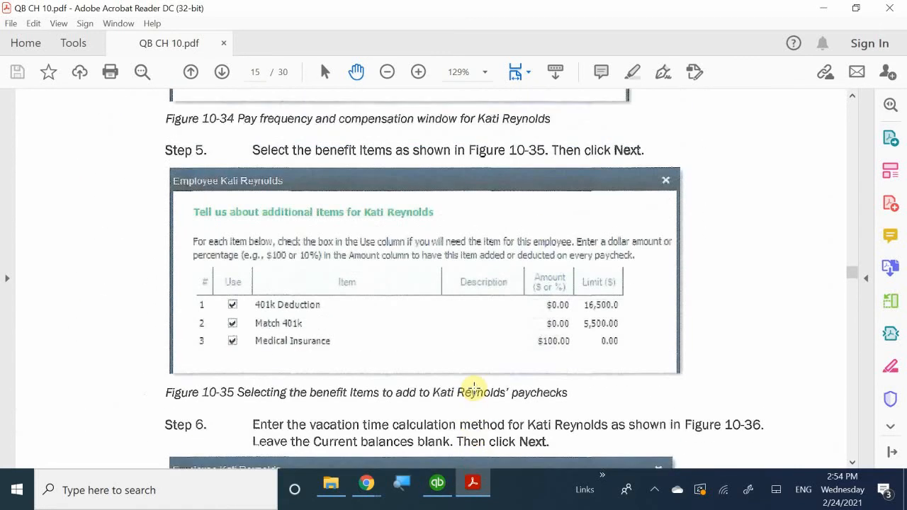
scroll(474, 388, "down", 8)
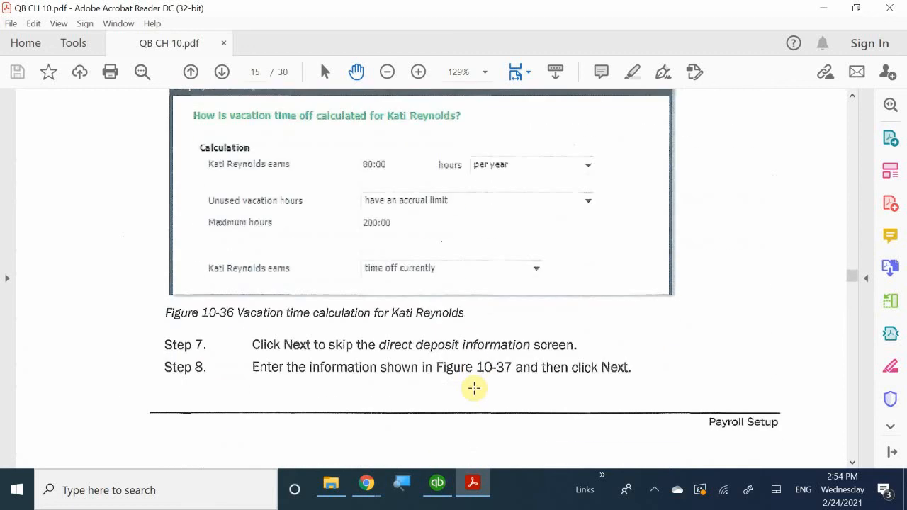
scroll(474, 389, "up", 1)
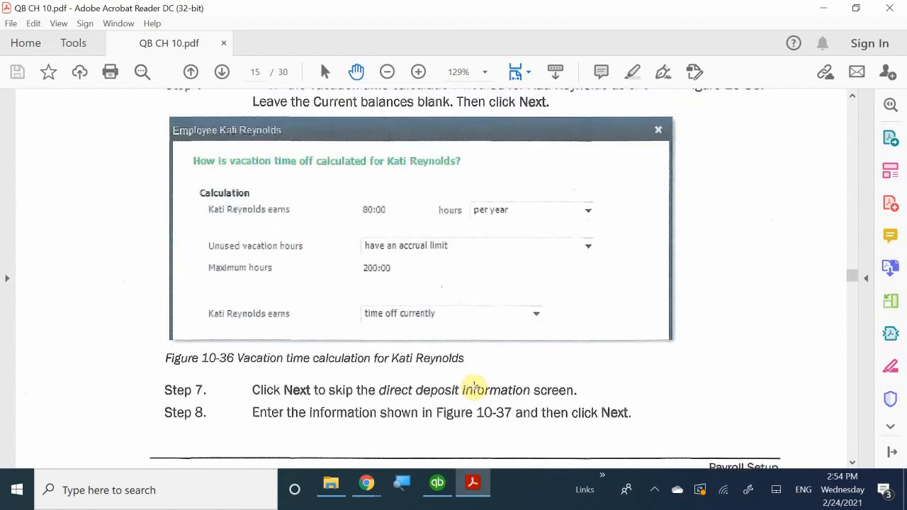
scroll(474, 388, "up", 20)
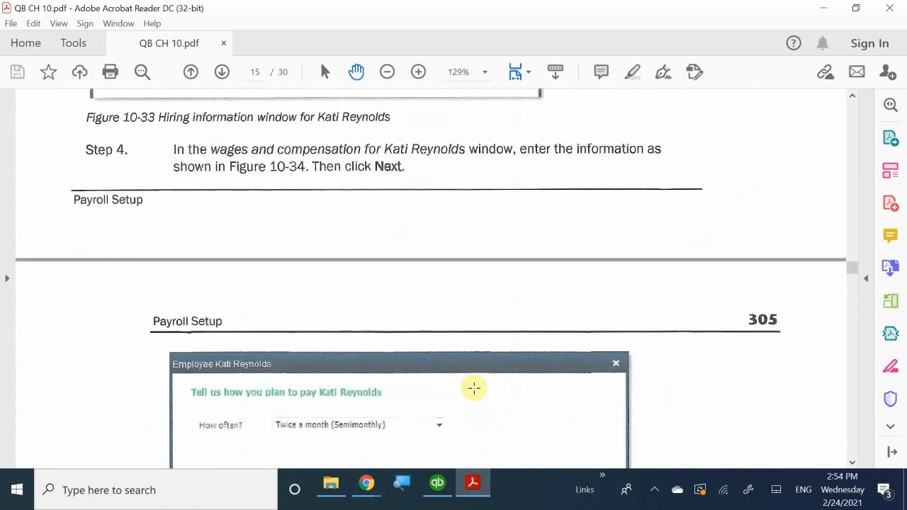
scroll(474, 388, "down", 2)
scroll(474, 388, "up", 15)
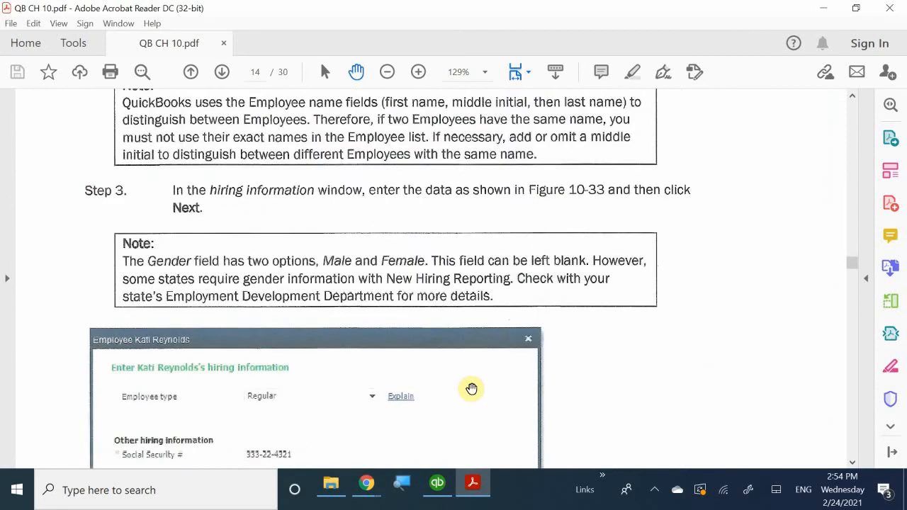
scroll(471, 388, "up", 15)
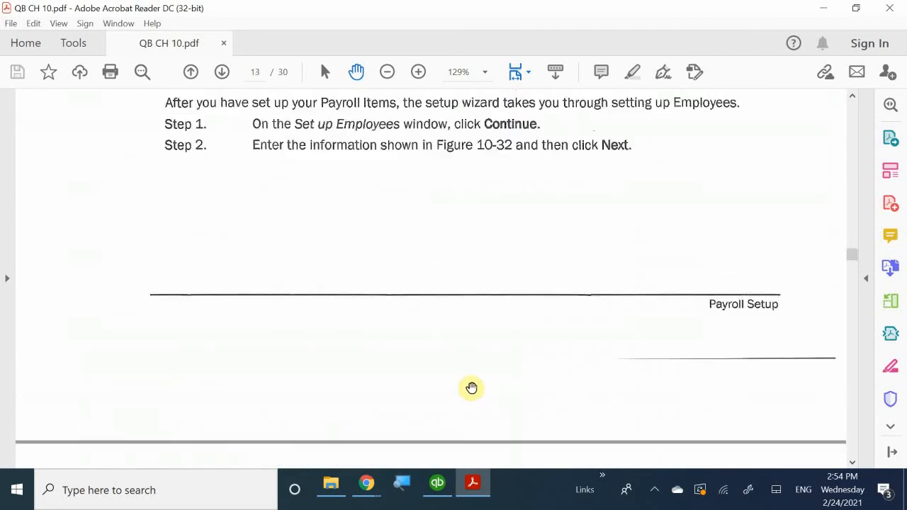
scroll(471, 388, "up", 12)
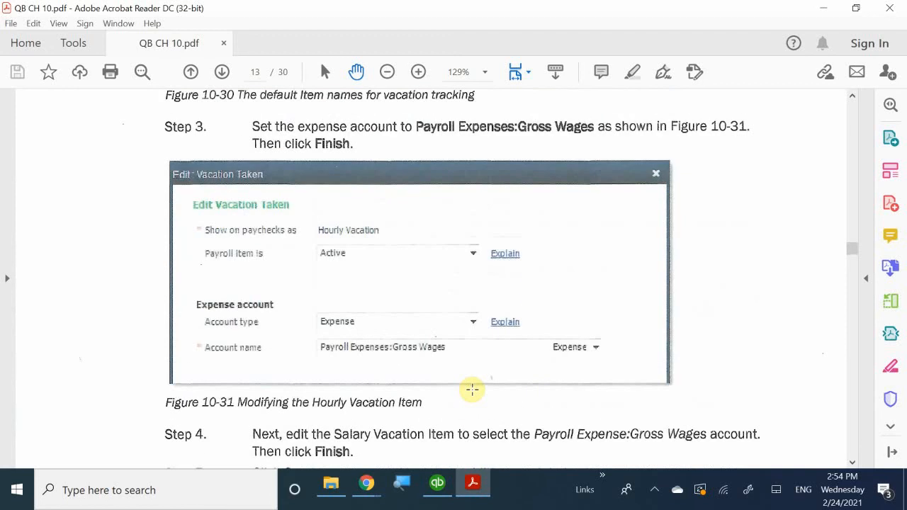
scroll(472, 388, "up", 8)
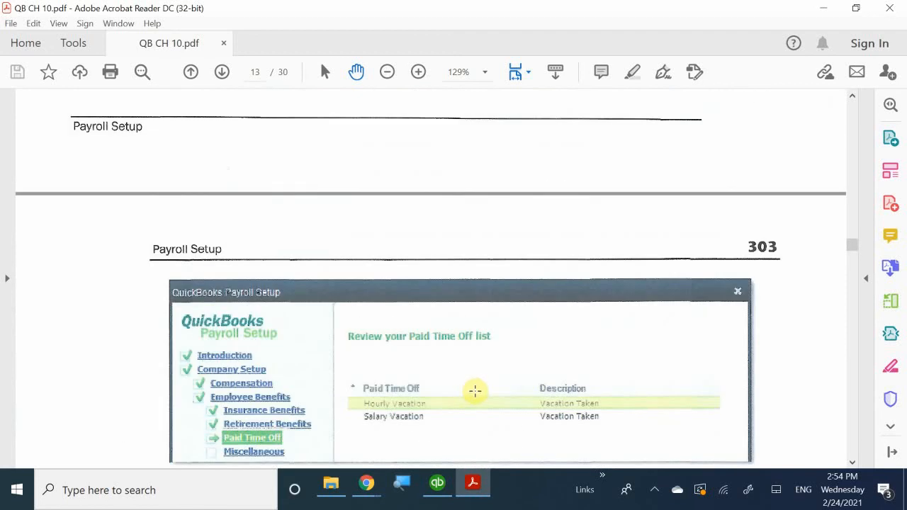
scroll(472, 389, "down", 10)
scroll(472, 389, "down", 10)
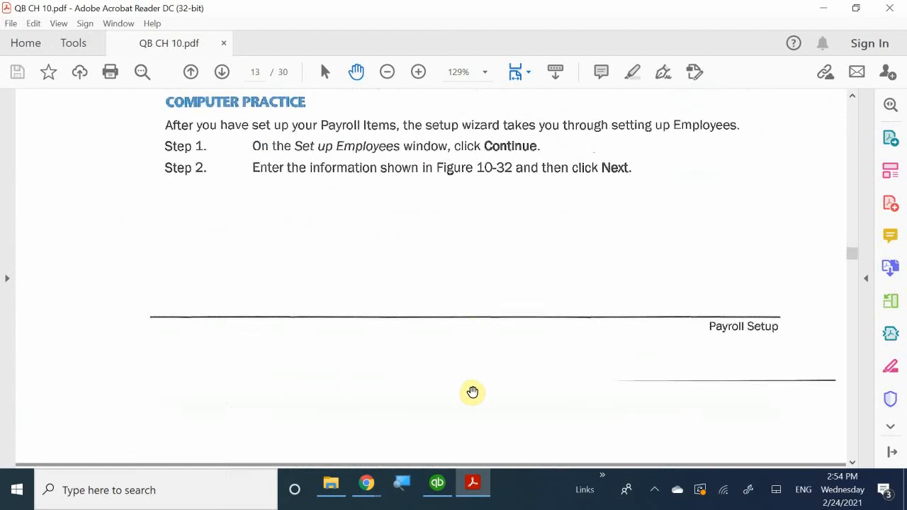
scroll(471, 390, "down", 10)
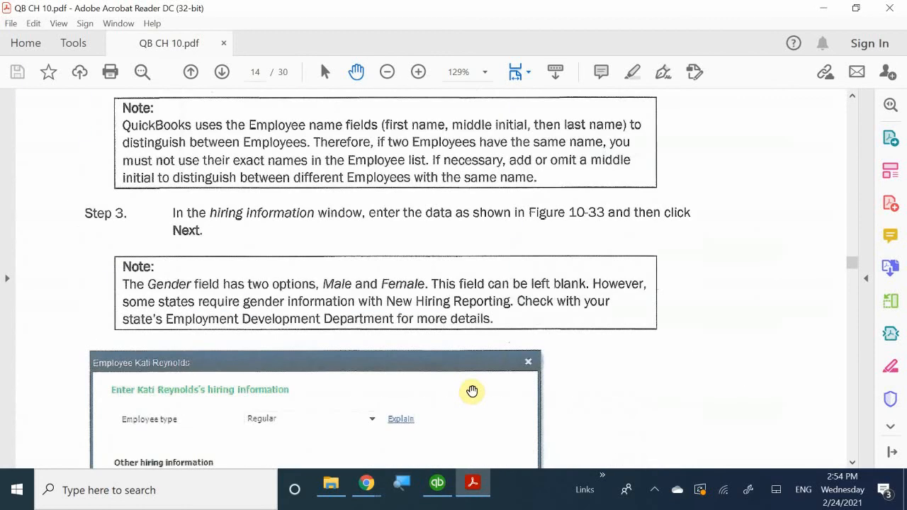
scroll(472, 392, "down", 10)
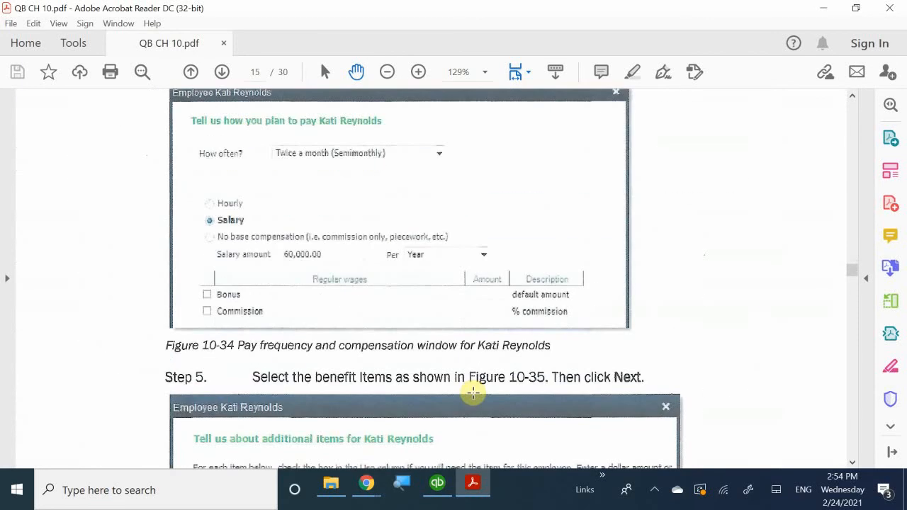
scroll(473, 392, "down", 3)
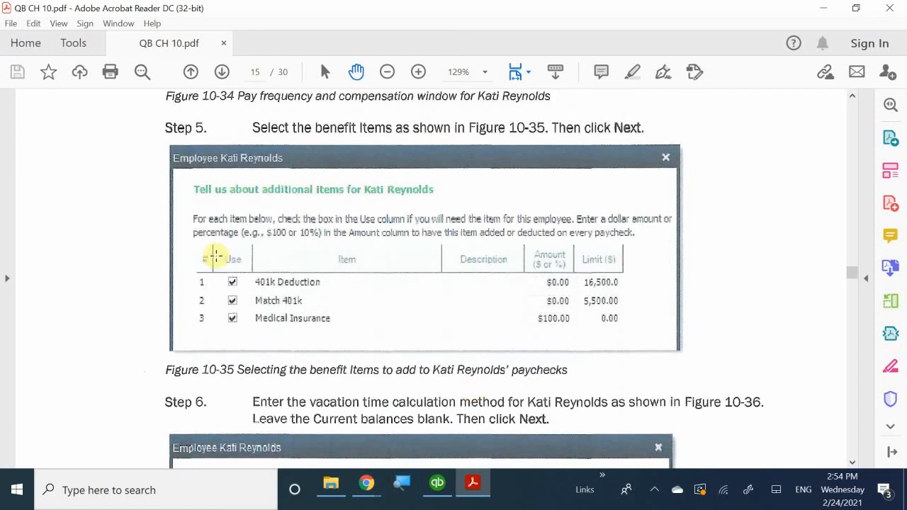
left_click(474, 485)
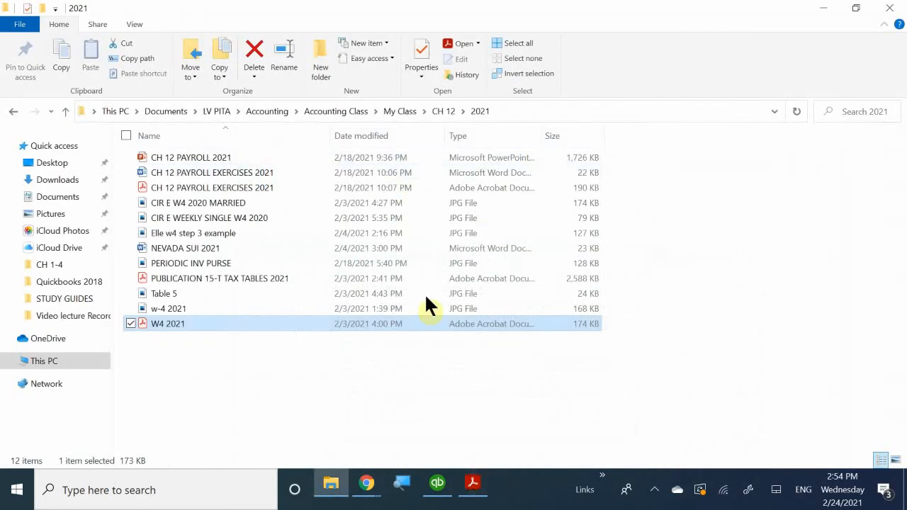
Set 401k Deduction and Match 401k amounts to 0 and Medical Insurance to 100, then continue.
left_click(435, 484)
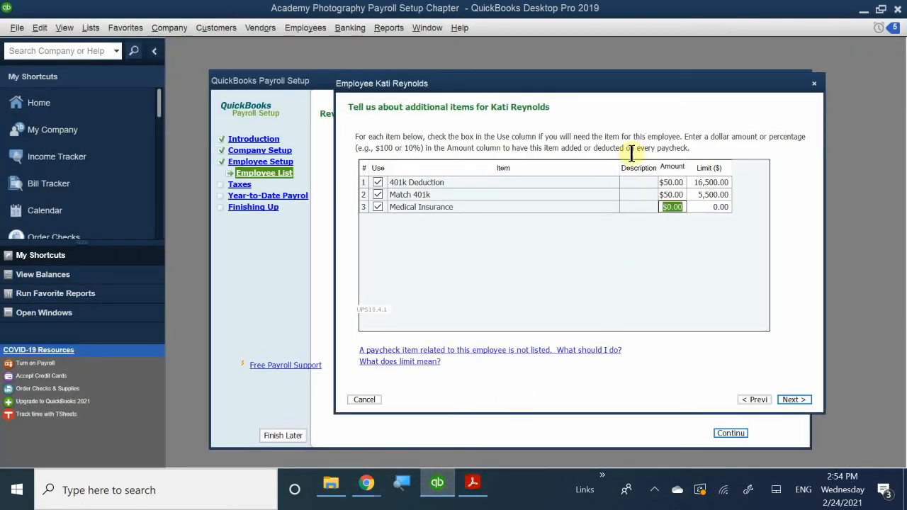
left_click(670, 181)
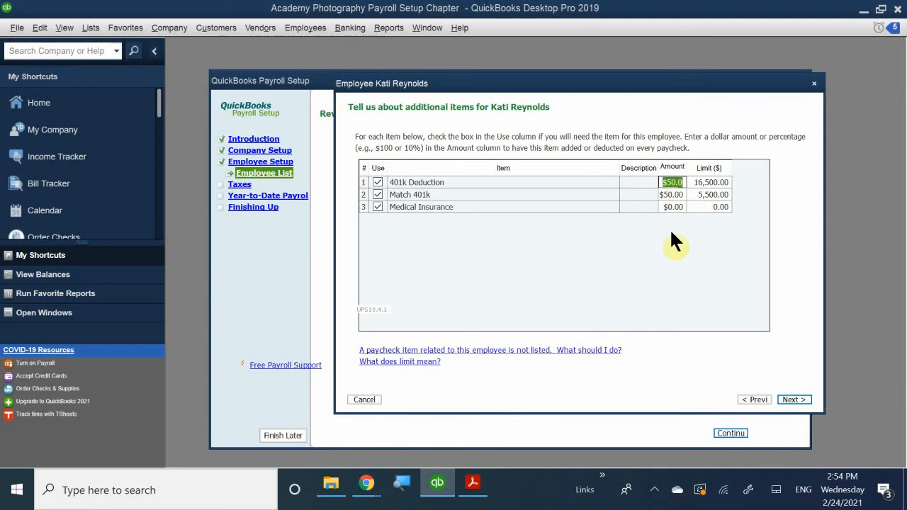
type("0")
left_click(672, 193)
type("0")
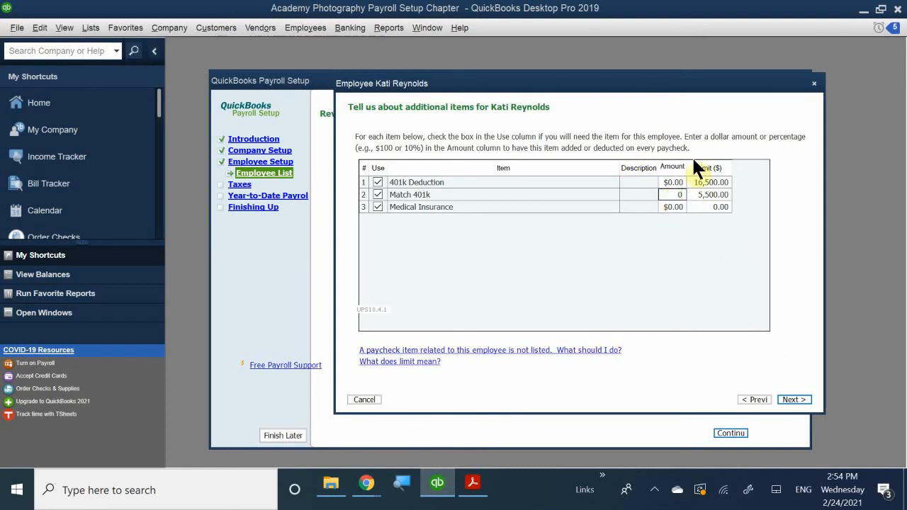
left_click(667, 206)
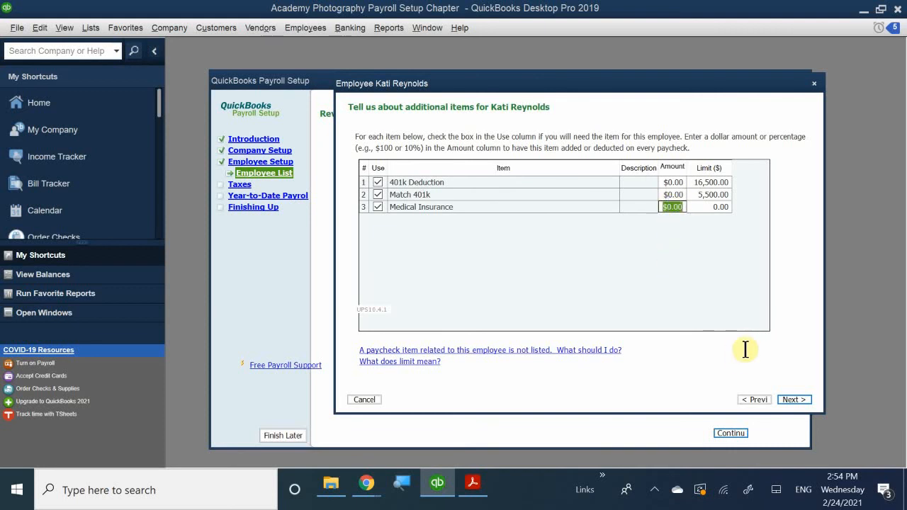
type("100")
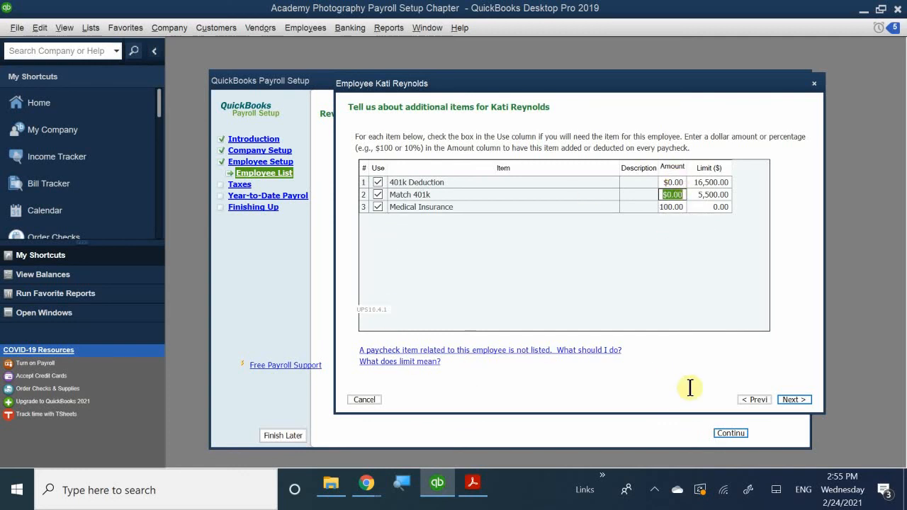
left_click(792, 400)
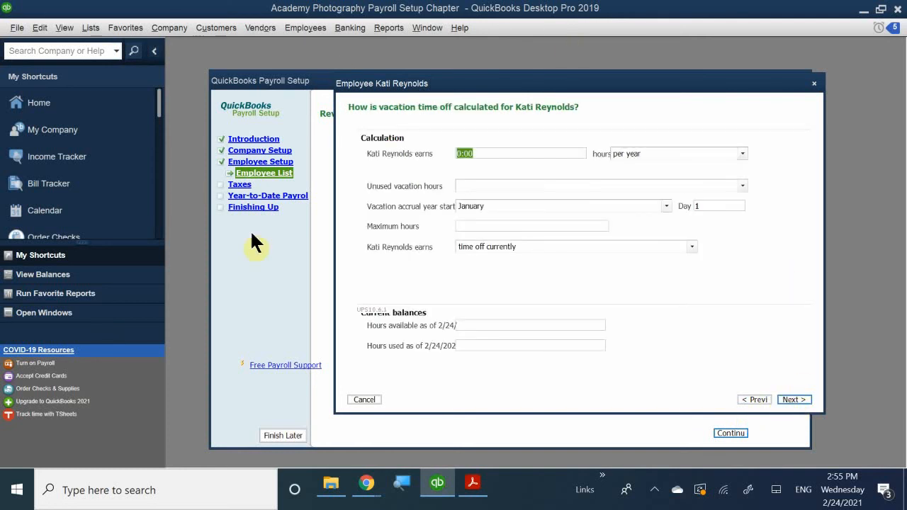
Set vacation to 80:00 hours earned per year, unused hours lost at end of year.
left_click(488, 152)
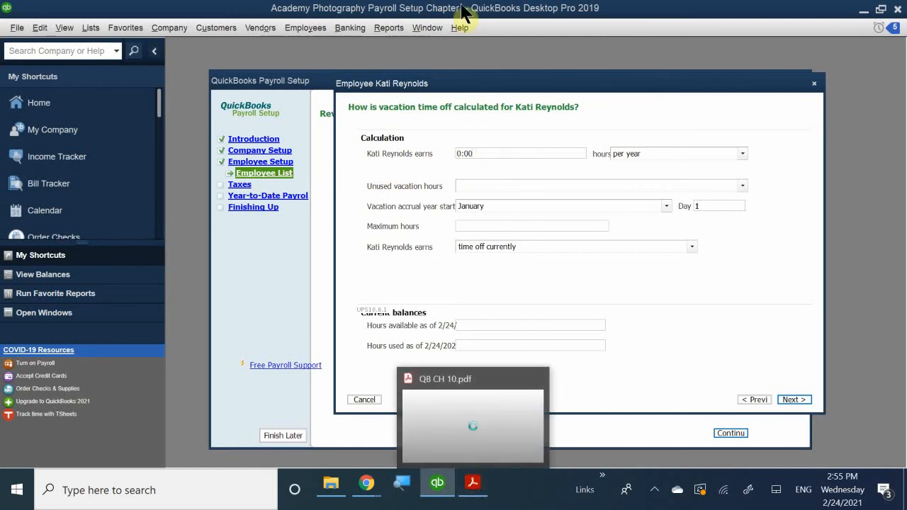
left_click_drag(476, 154, 420, 155)
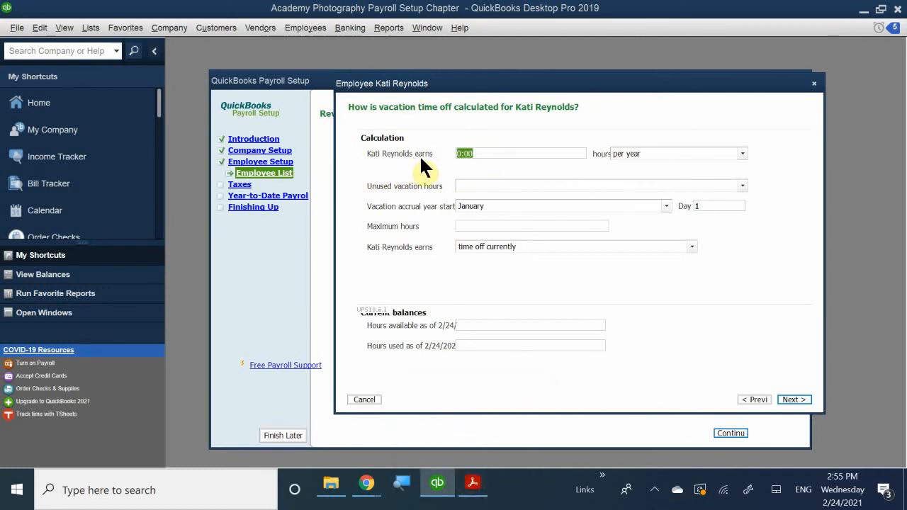
type("80.00")
left_click(483, 187)
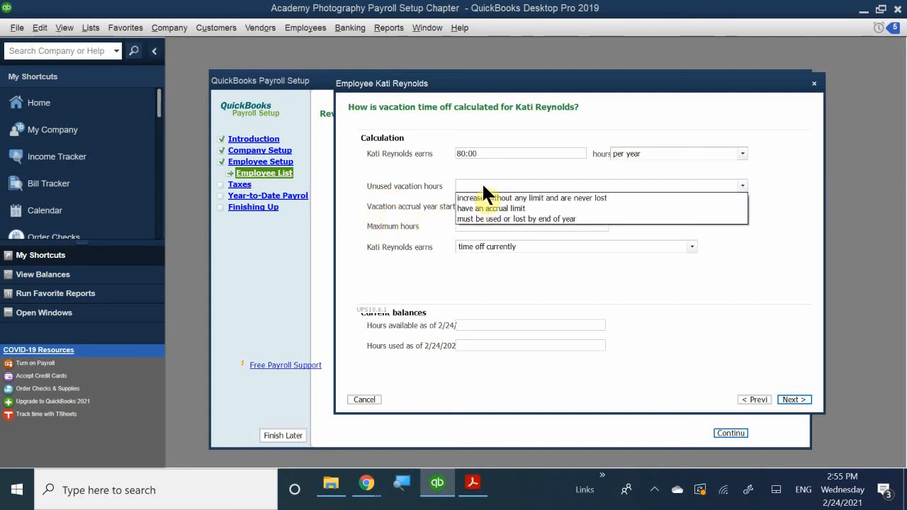
left_click(514, 218)
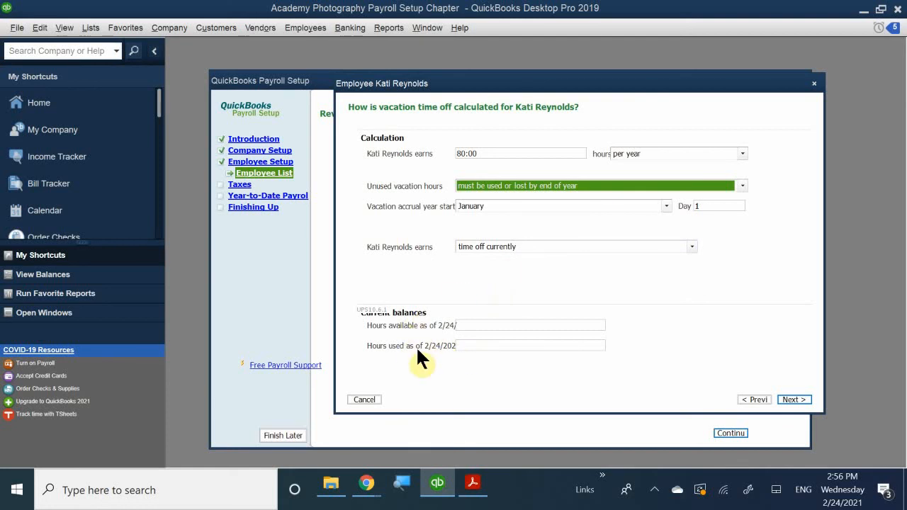
Enter current vacation balances: 200.00 hours available and 0.00 hours used.
left_click(484, 325)
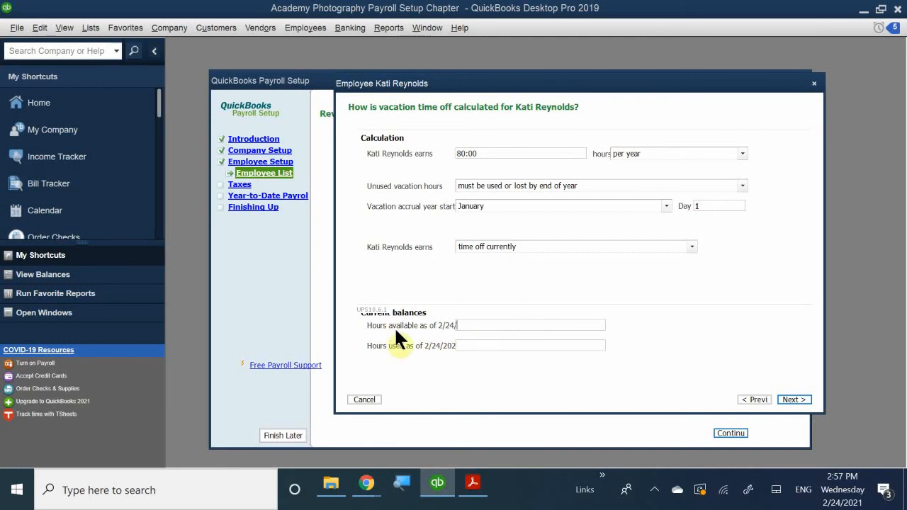
type("200.00")
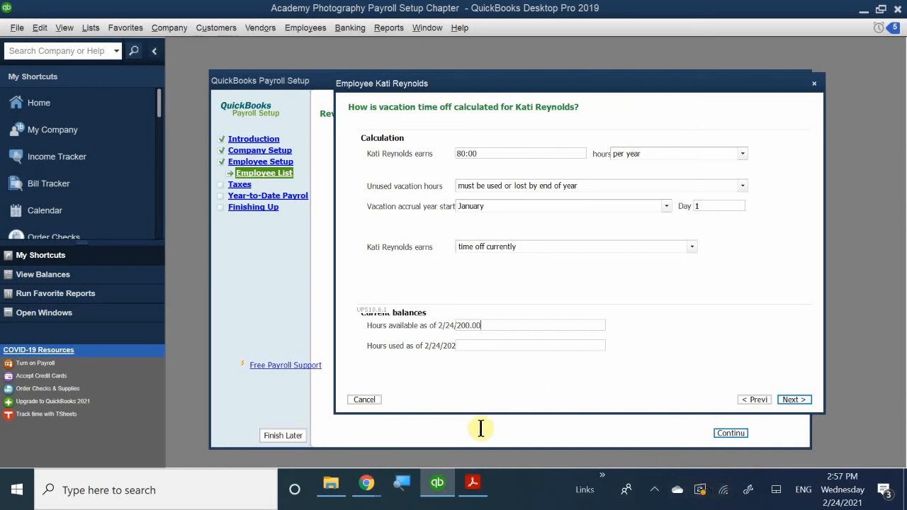
left_click(476, 347)
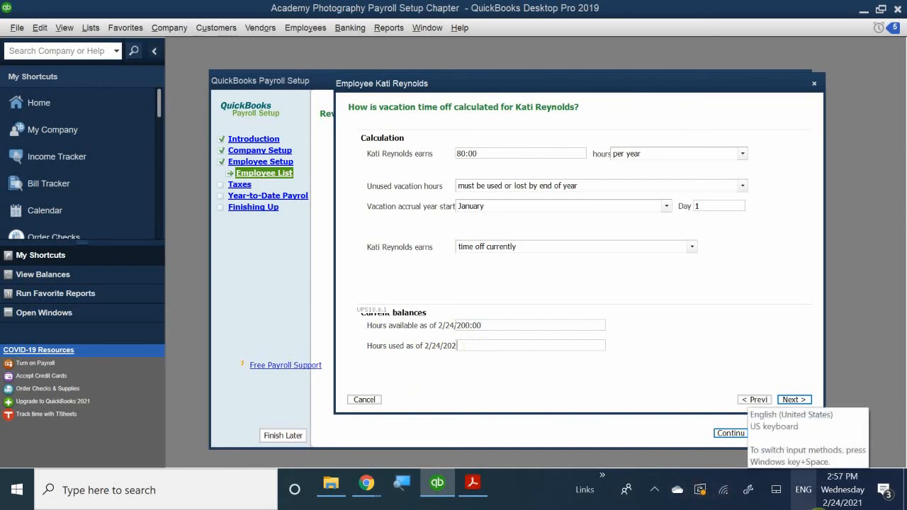
type("0.00")
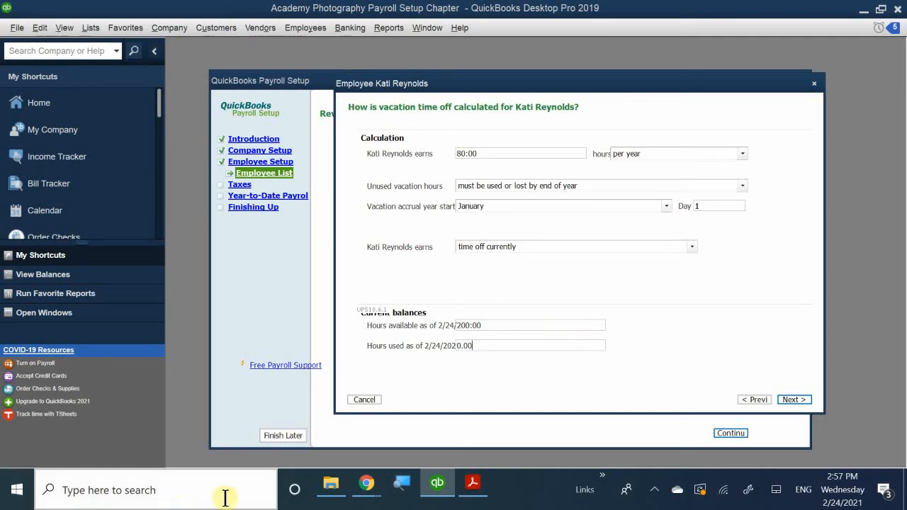
Scroll the QB CH 10.pdf textbook from Figure 10-36 to Figures 10-37 and 10-38, then minimize it.
left_click(479, 489)
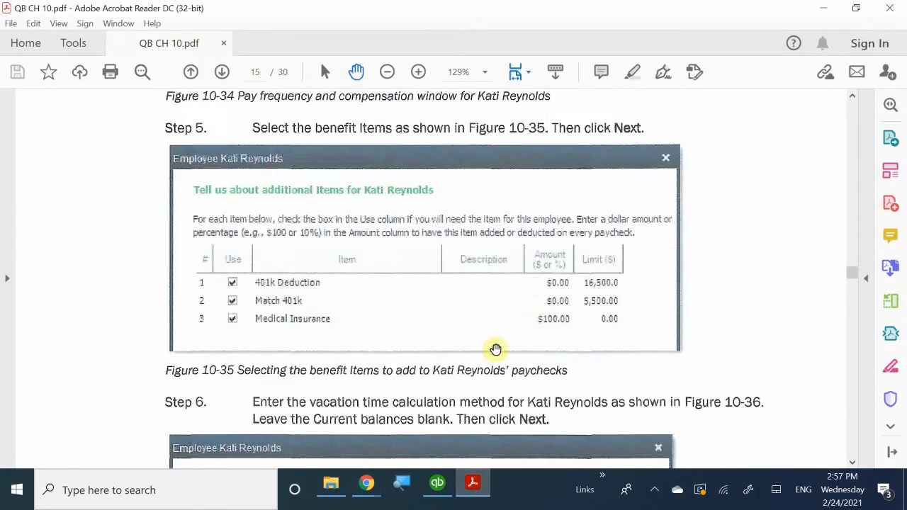
scroll(495, 347, "down", 5)
scroll(496, 348, "down", 1)
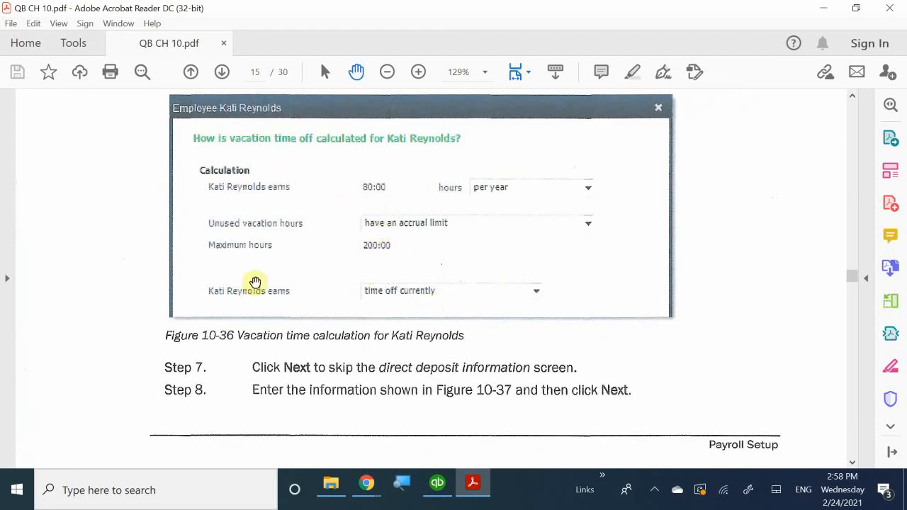
scroll(255, 282, "down", 10)
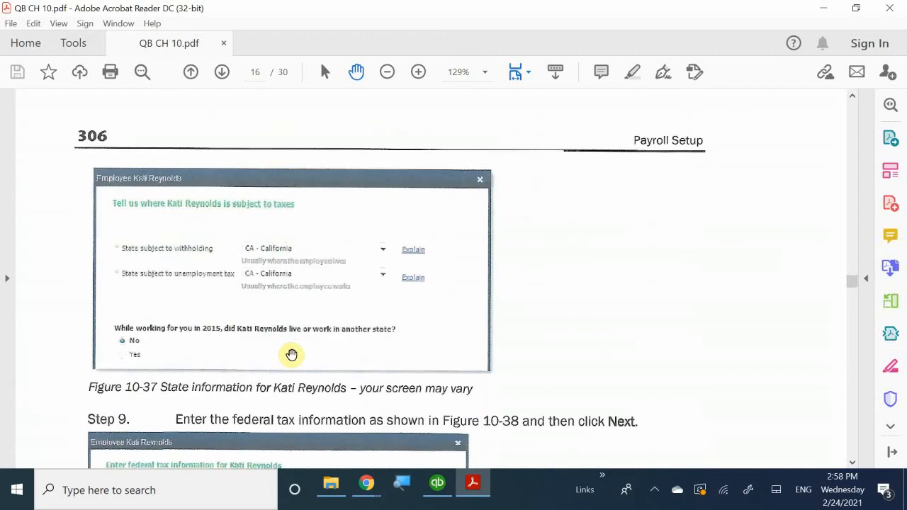
scroll(291, 354, "down", 2)
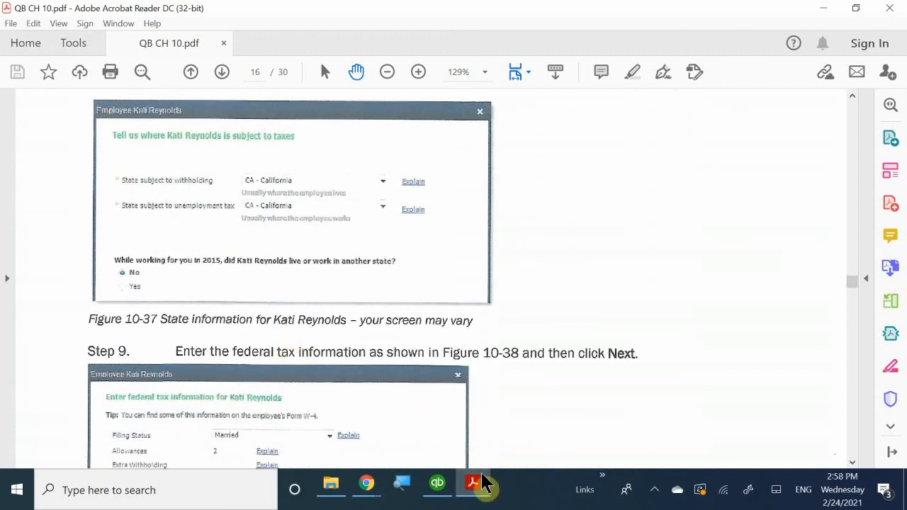
left_click(486, 492)
left_click(486, 495)
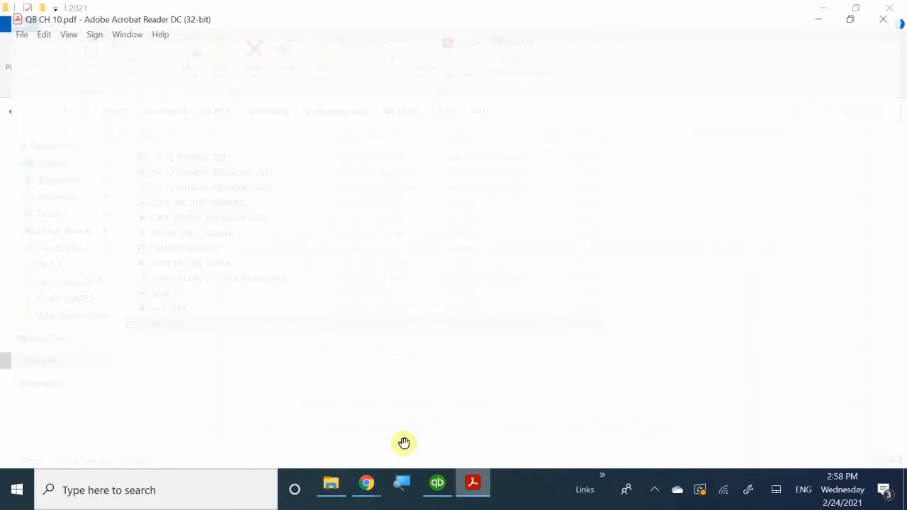
Return to QuickBooks and advance from the vacation page to direct deposit setup.
left_click(439, 494)
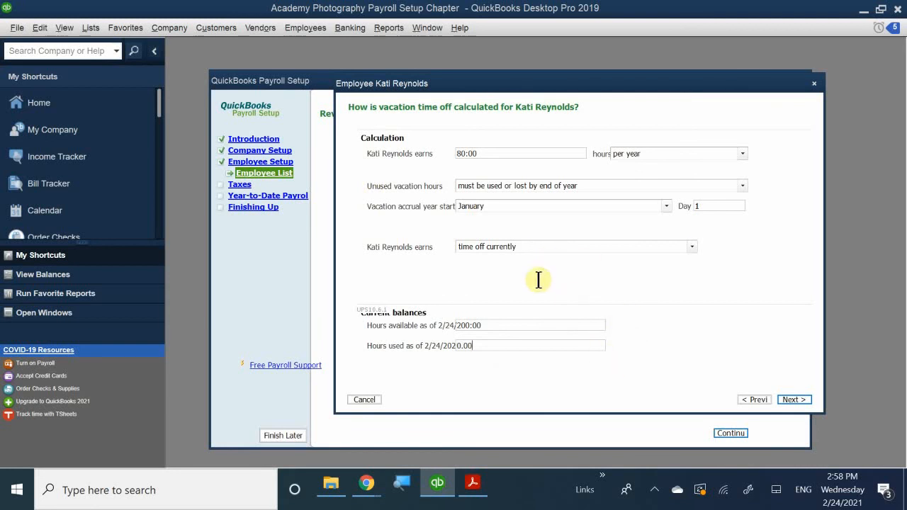
left_click(799, 397)
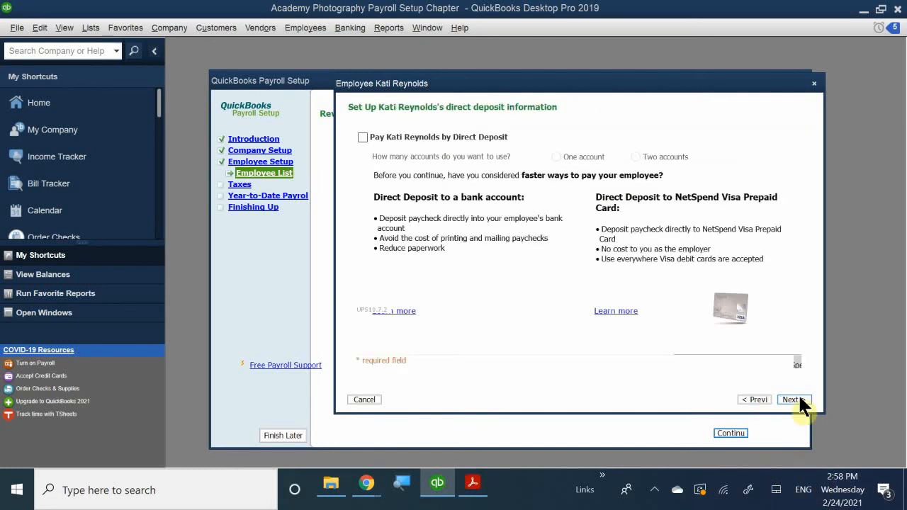
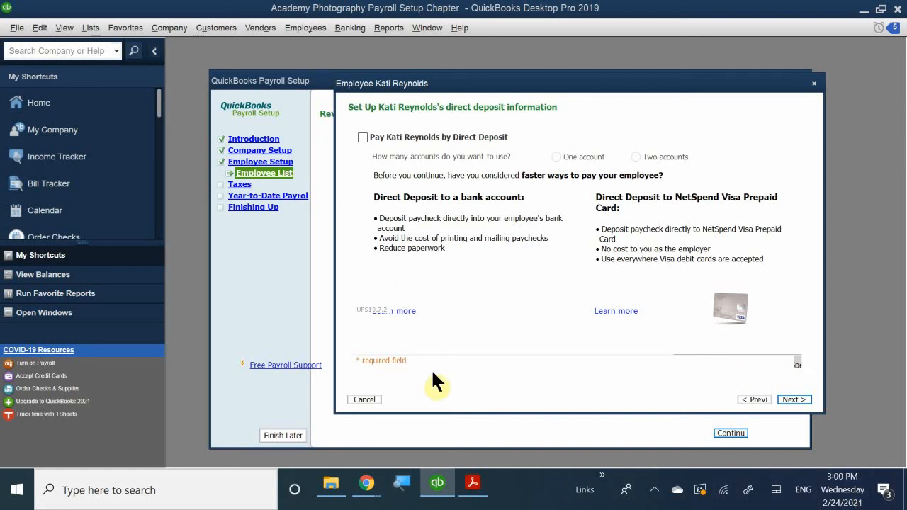
View the chapter PDF in Acrobat, then minimize it to reveal the CH 12 2021 folder.
left_click(472, 485)
left_click(472, 484)
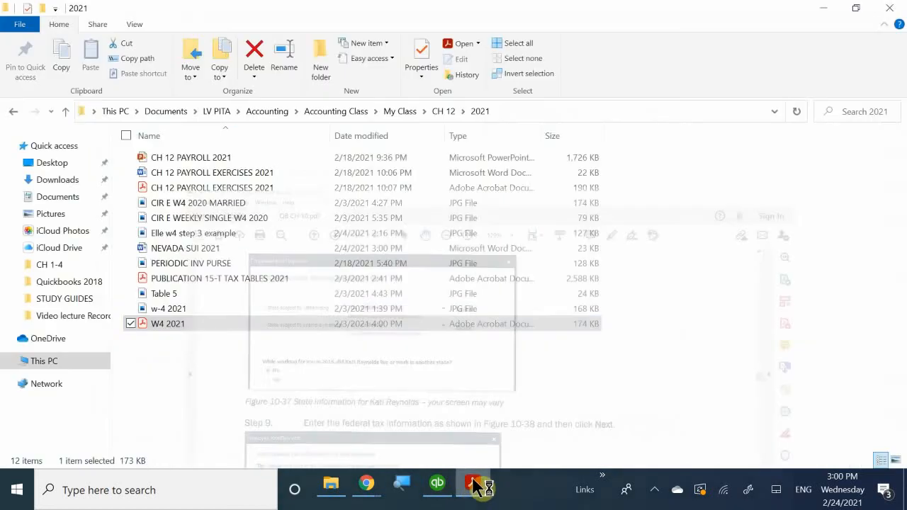
Return to QuickBooks' Payroll Setup at the employee direct deposit page.
left_click(437, 484)
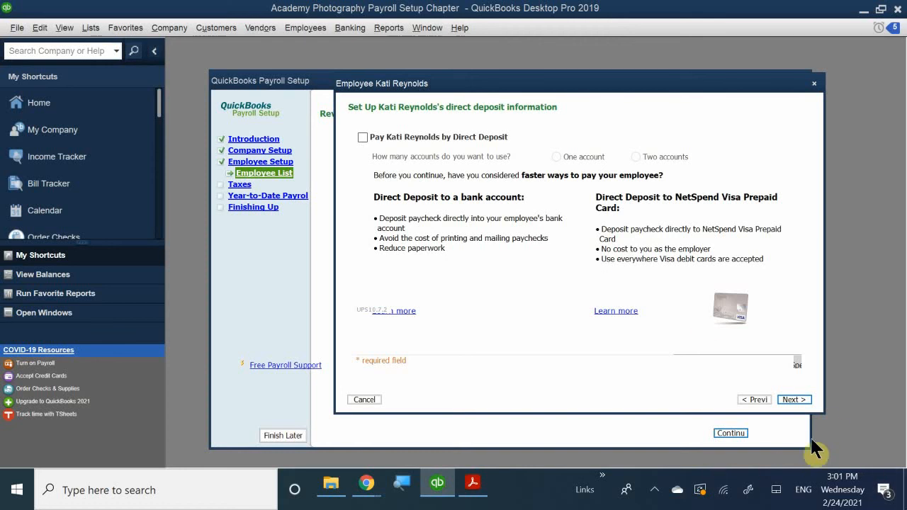
Leave Pay by Direct Deposit unchecked and continue to the employee's state tax page.
left_click(794, 401)
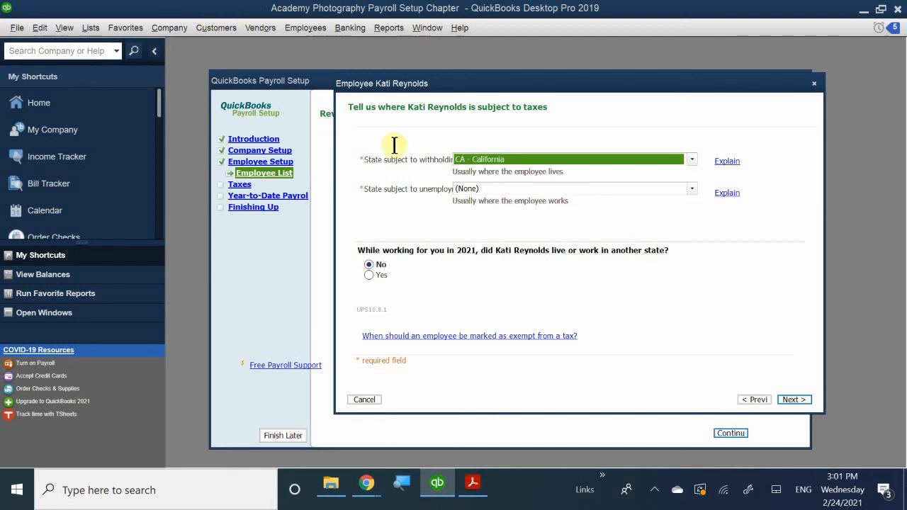
Choose CA - California as unemployment state, answer No to other states, and go to federal taxes.
left_click(467, 190)
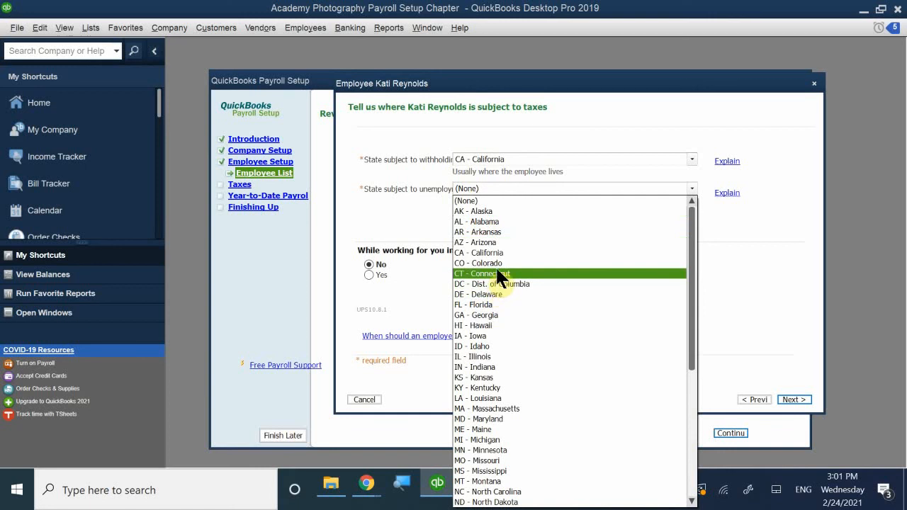
left_click(509, 253)
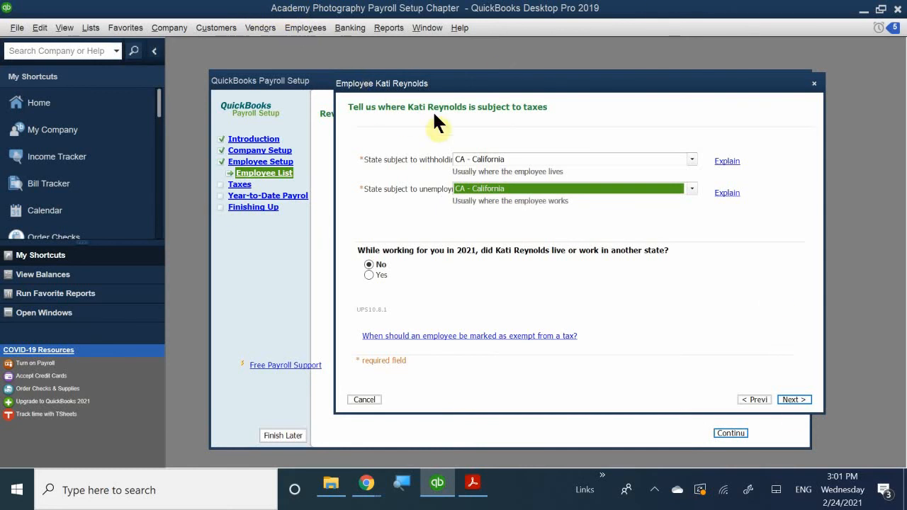
key("shift+Tab")
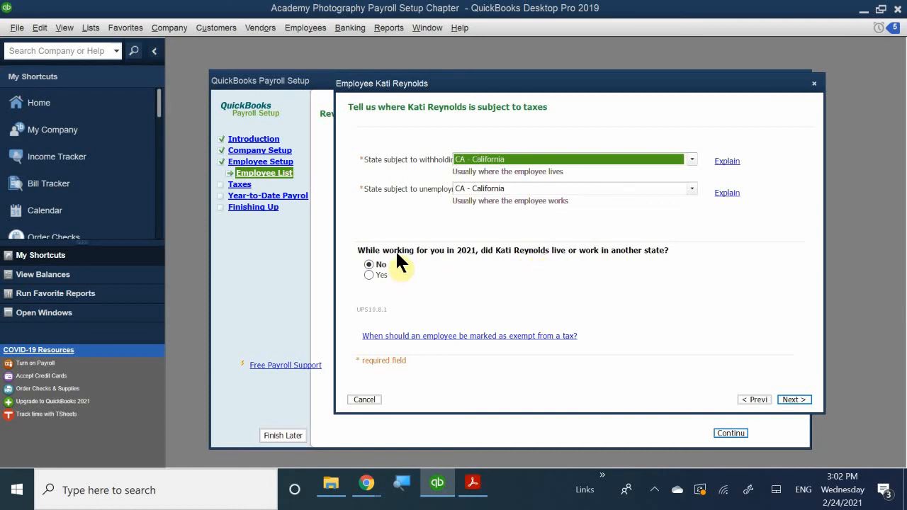
left_click(380, 265)
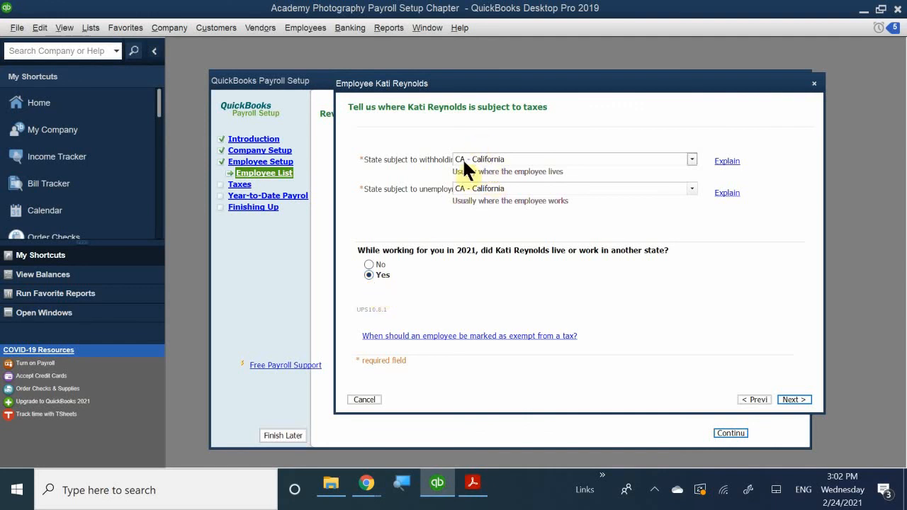
left_click(373, 265)
left_click(799, 399)
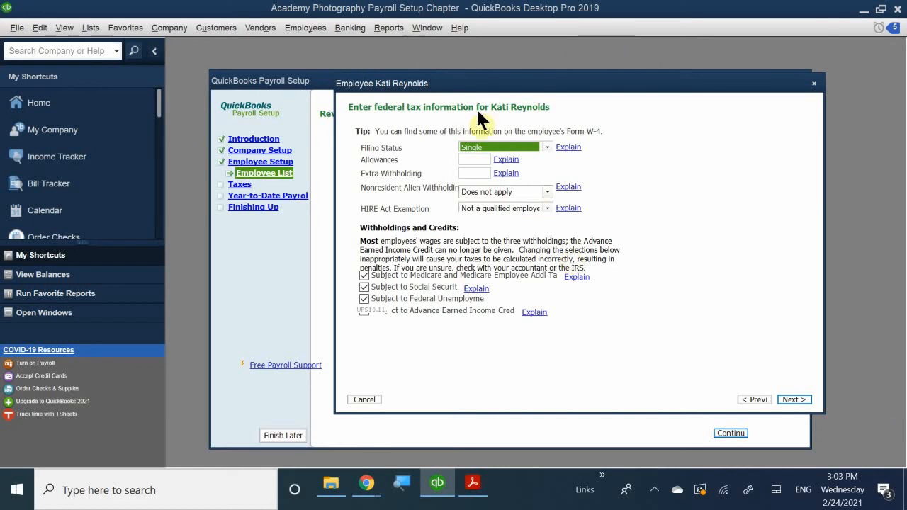
Select Married in the federal Filing Status dropdown instead of Single.
left_click(515, 146)
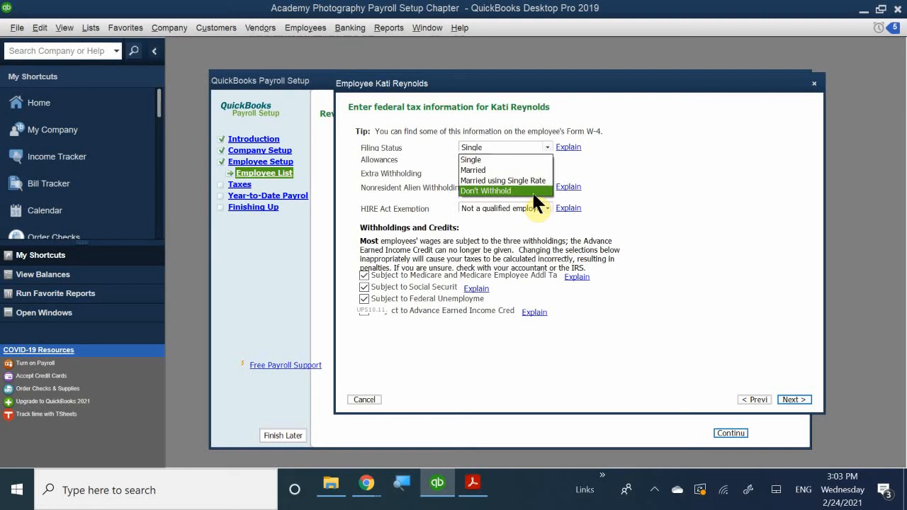
left_click(526, 170)
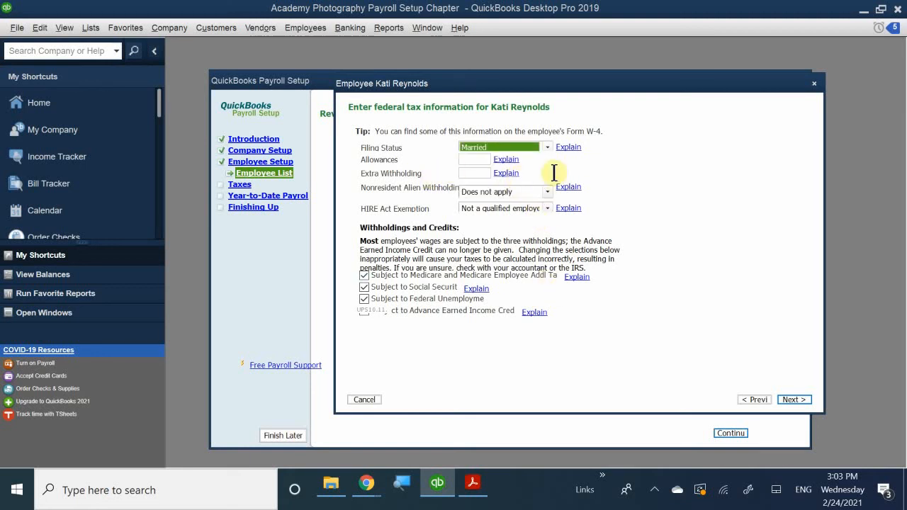
Enter 2 federal allowances and 0 extra withholding.
left_click(468, 160)
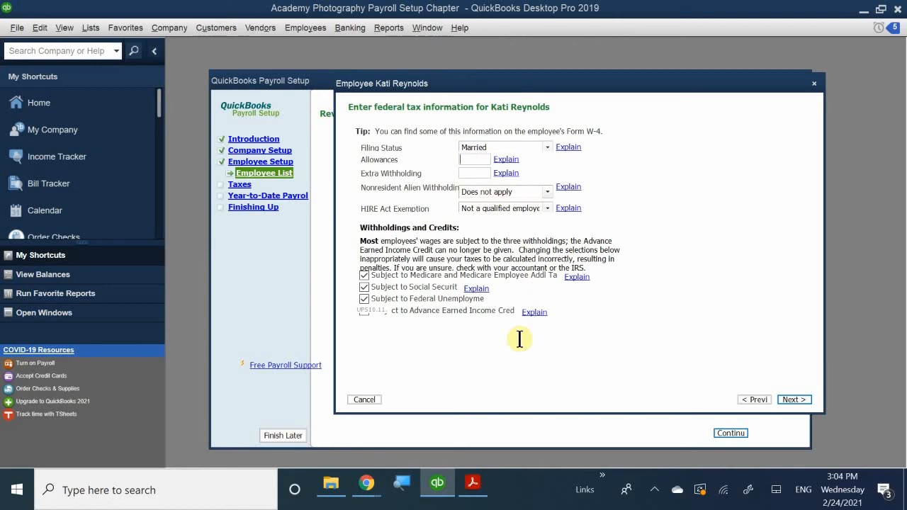
type("2")
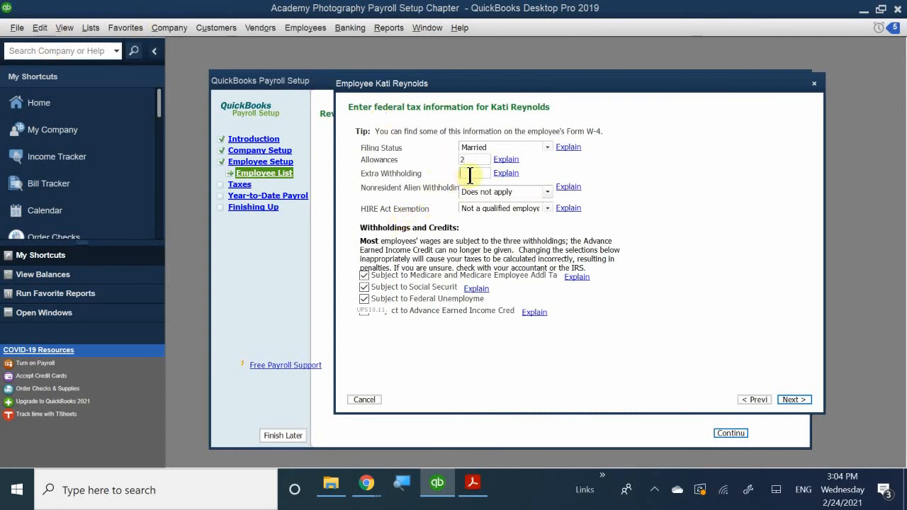
type("0")
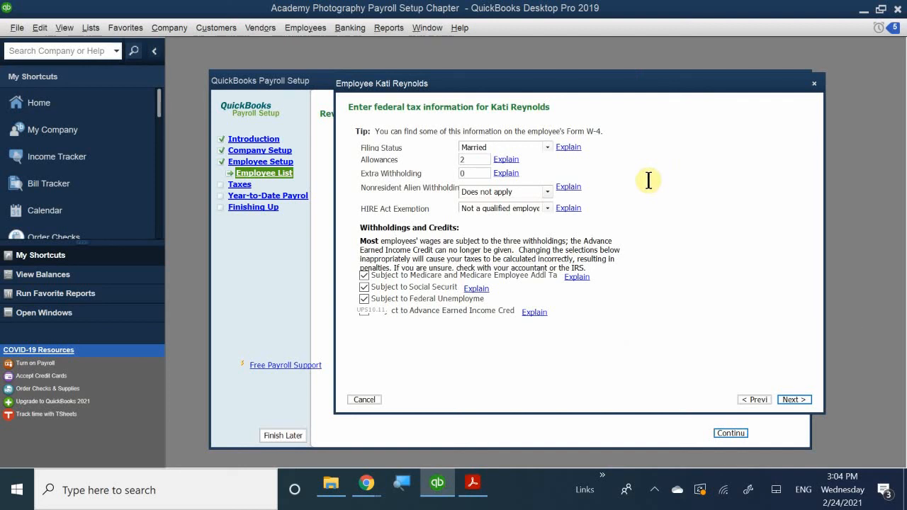
key("Tab")
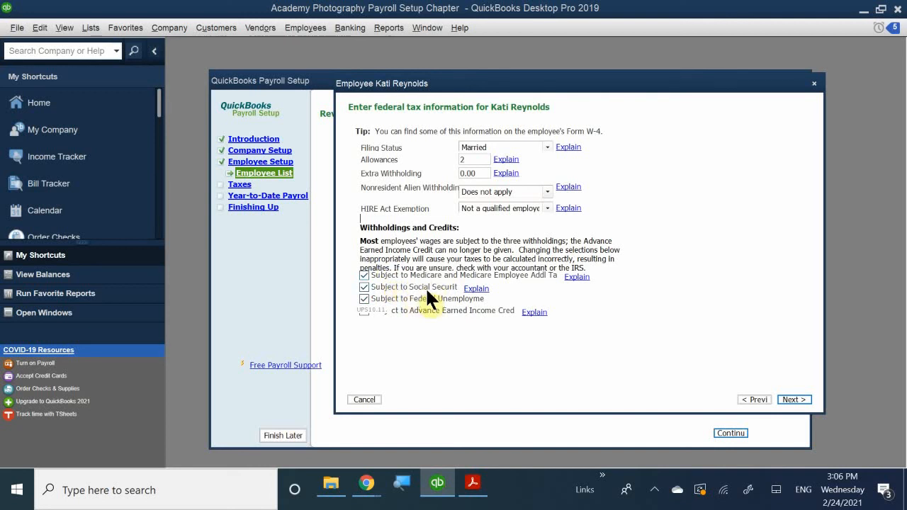
Accept the federal tax details and continue to the CA - California state tax page.
left_click(794, 400)
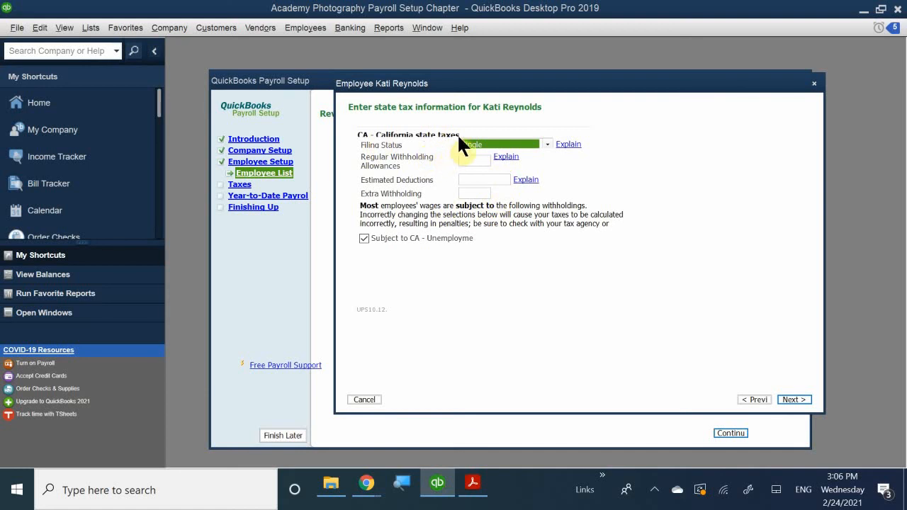
Set California status to Married (one income) with 2 allowances, 0 estimated deductions, 0 extra withholding.
left_click(486, 143)
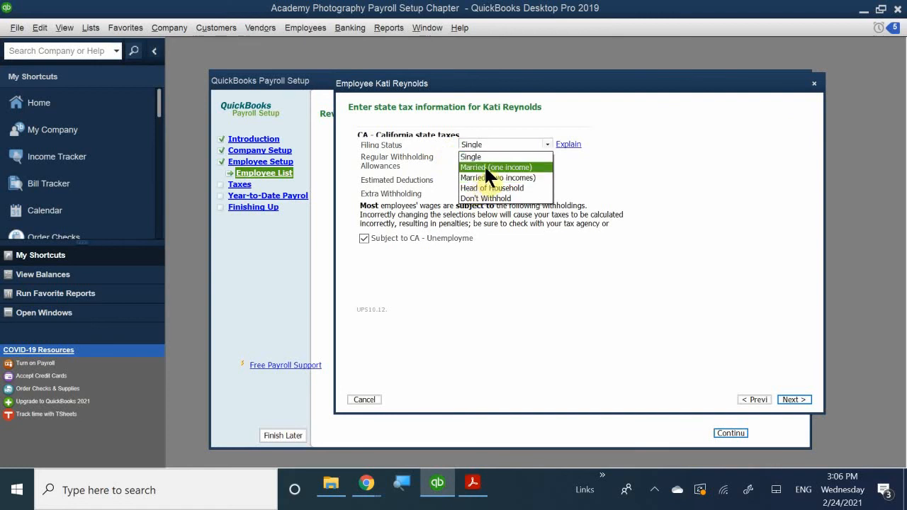
left_click(484, 167)
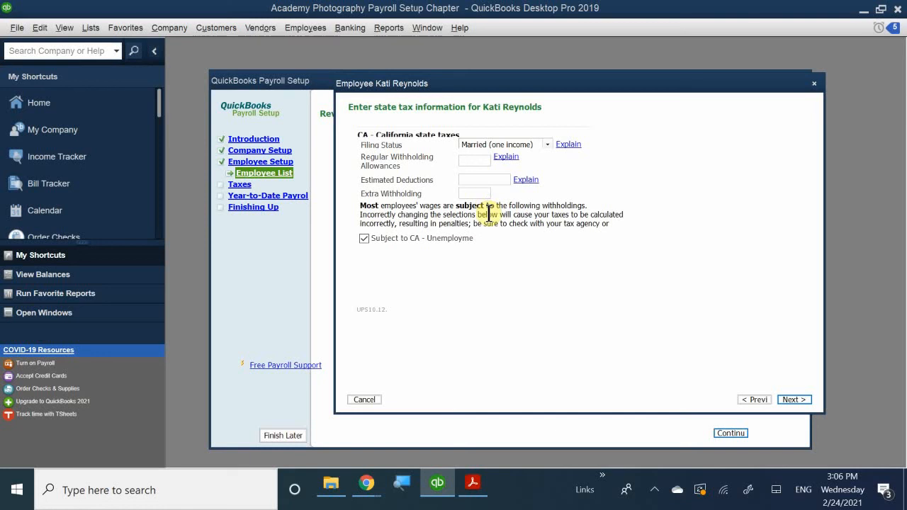
type("2")
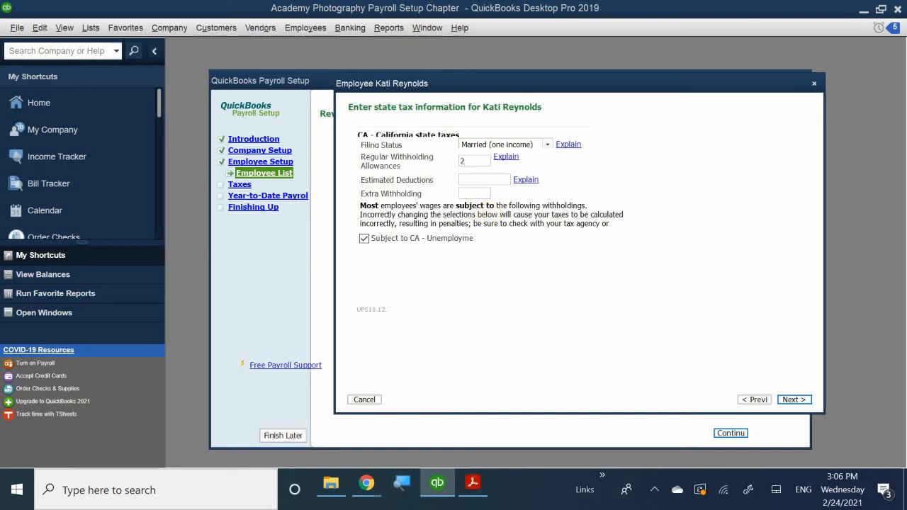
left_click(470, 181)
type("0")
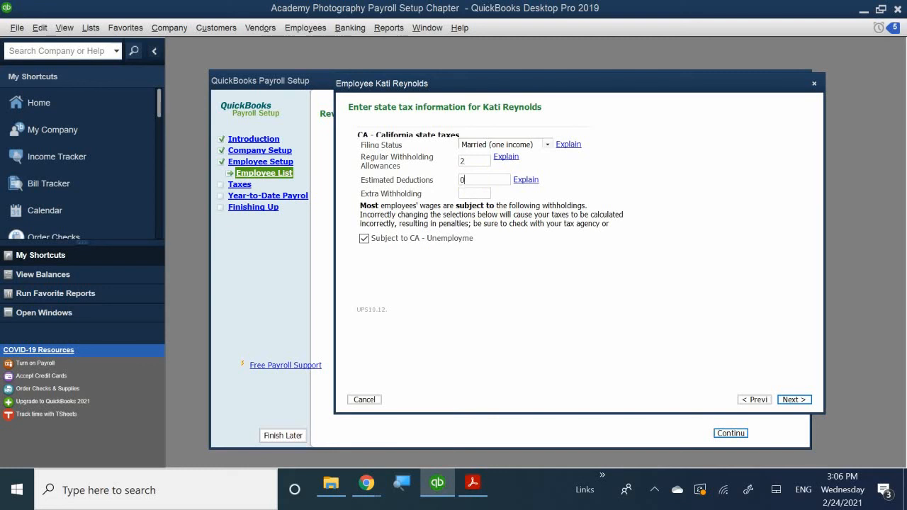
left_click(474, 192)
type("0")
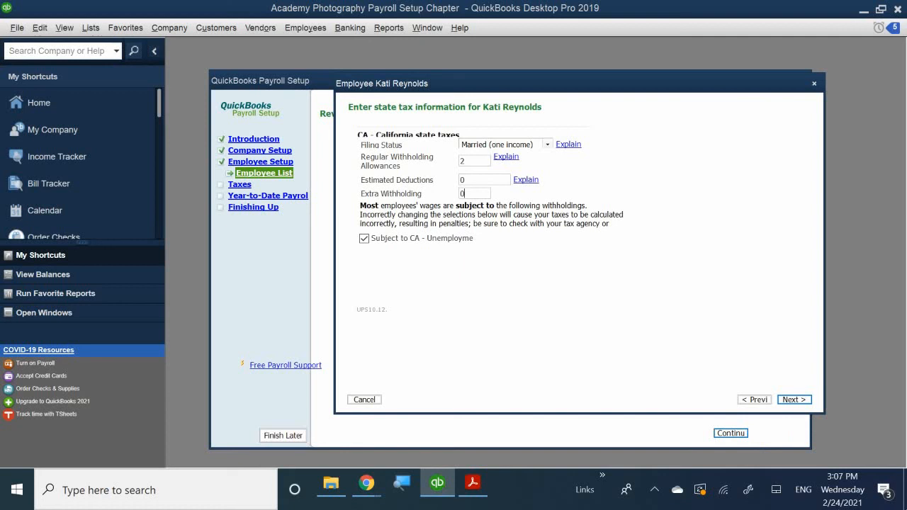
Continue to additional state taxes, keeping CA Employment Training and Disability ticked, local taxes No.
left_click(794, 400)
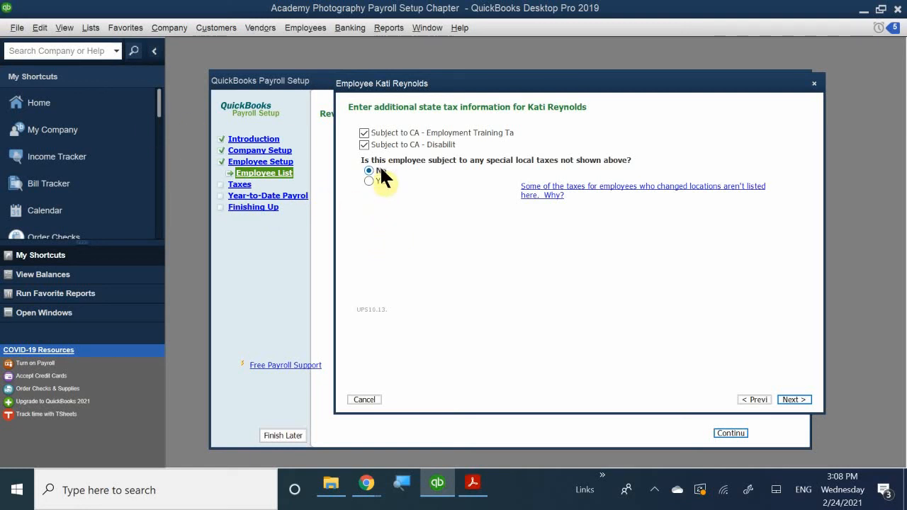
Assign wage plan code S (State Plan For Both UI and DI) and finish the employee.
left_click(788, 400)
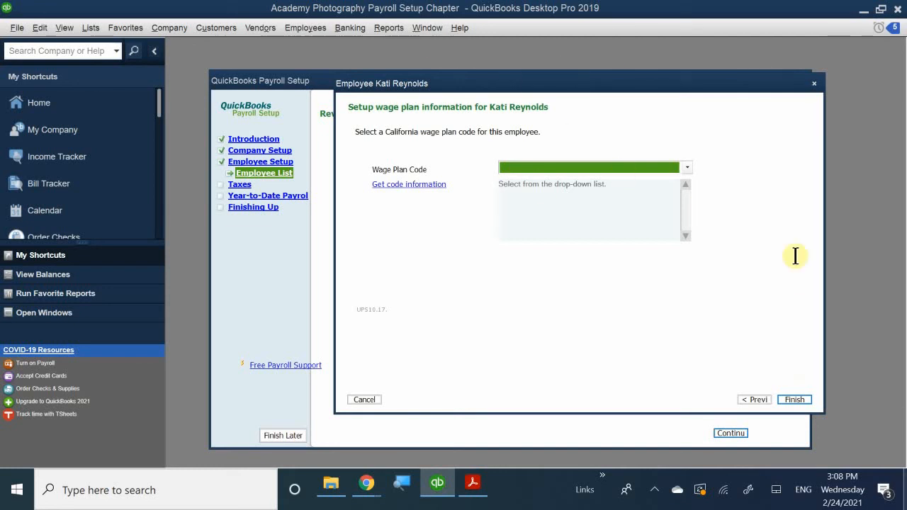
left_click(615, 169)
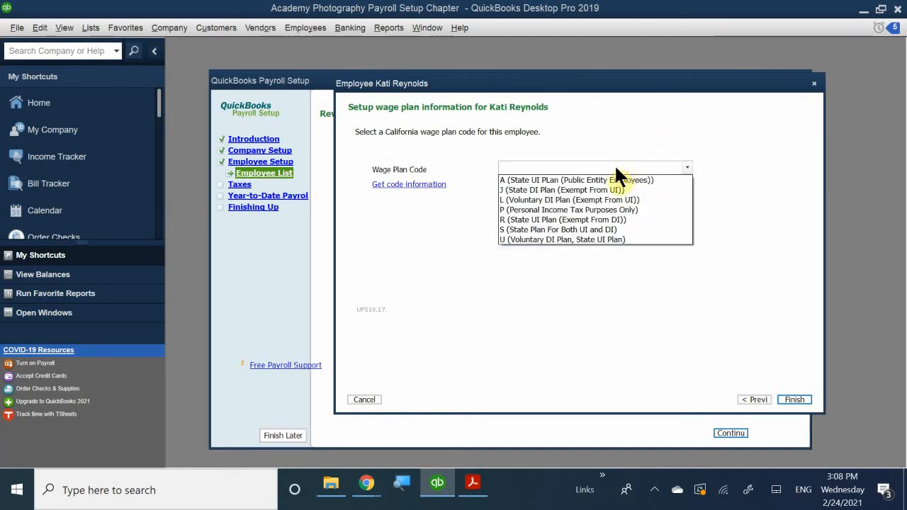
left_click(540, 230)
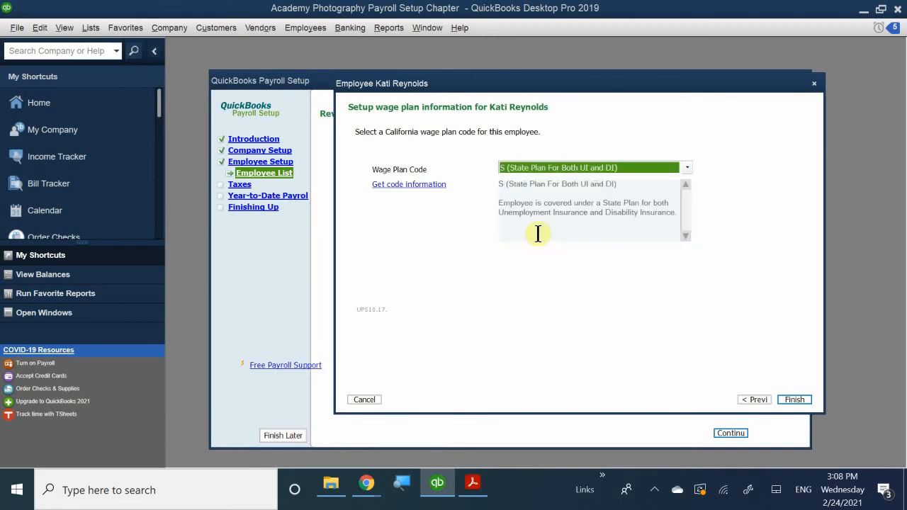
left_click(557, 168)
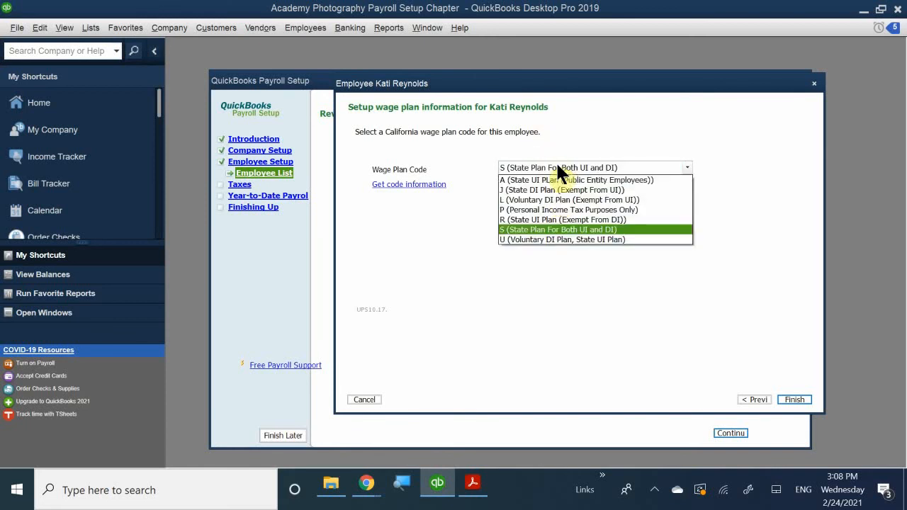
left_click(520, 229)
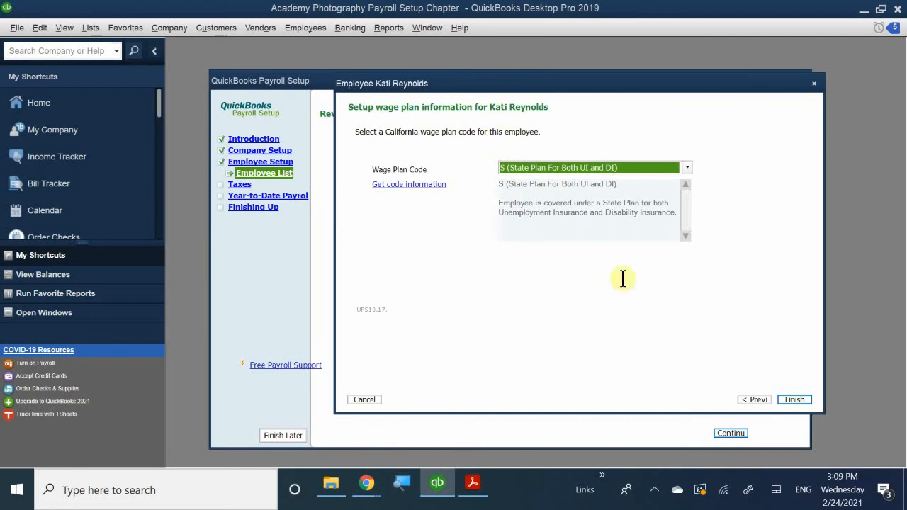
left_click(791, 399)
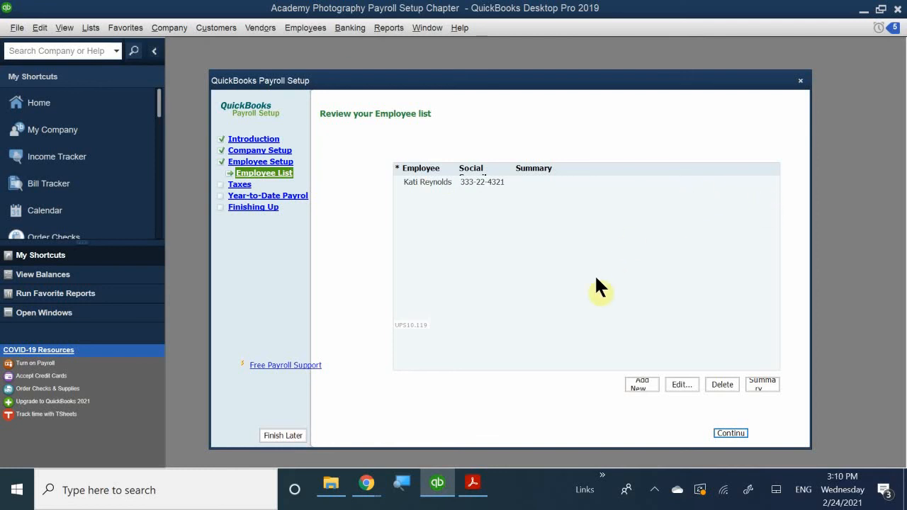
Continue past the reviewed employee list into the payroll Taxes section, leaving Employee Setup checked off.
left_click(730, 433)
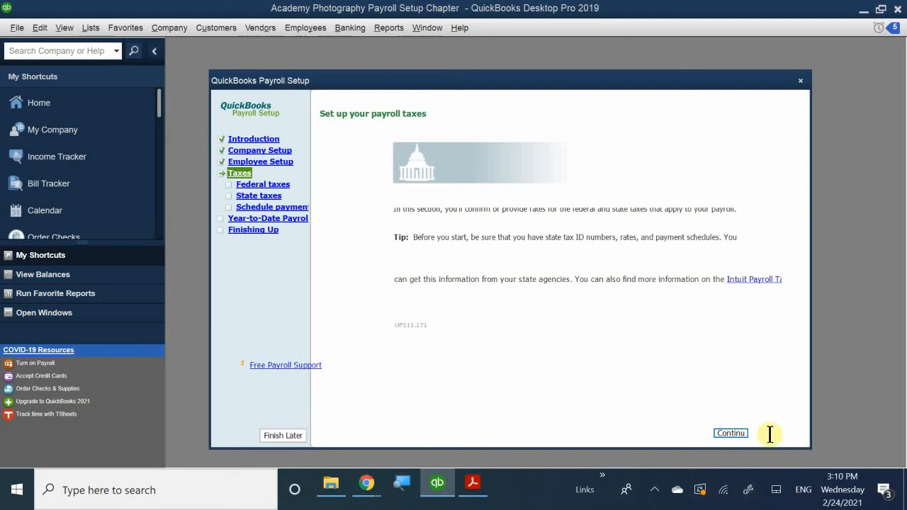
left_click(654, 490)
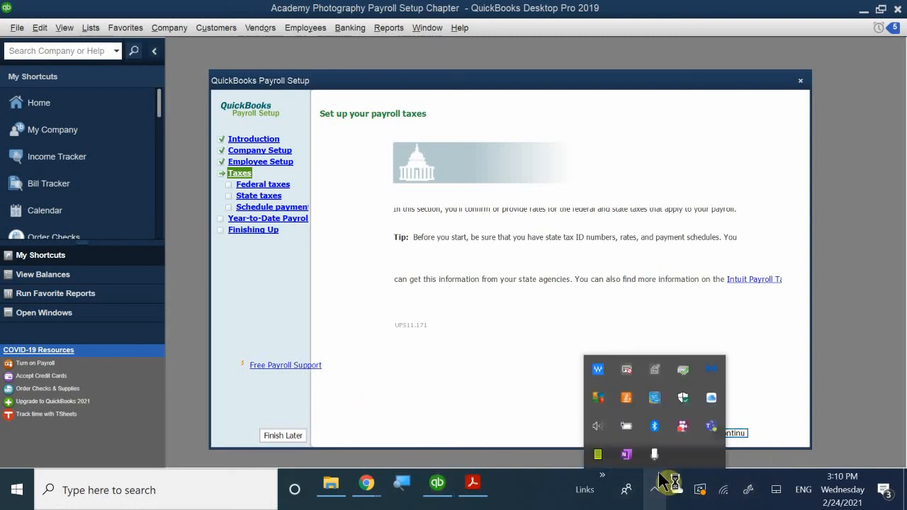
right_click(679, 420)
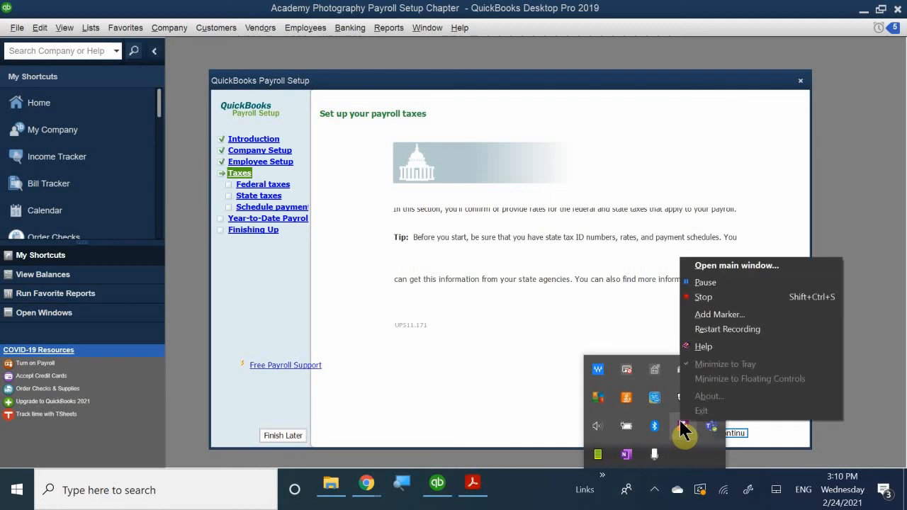